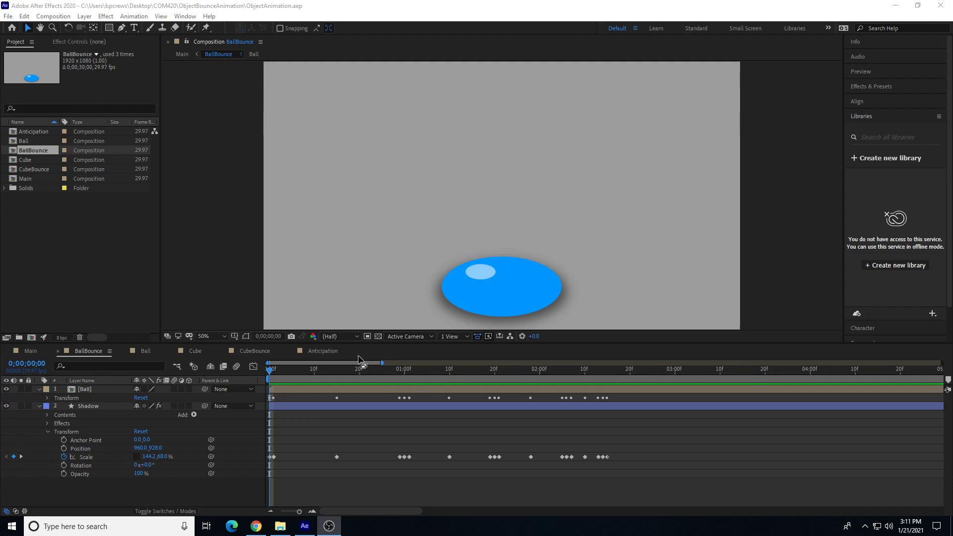
Play back the BallBounce composition from its first frame to review the finished bounce animation.
mouse_move(270, 372)
left_mouse_down()
mouse_move(277, 366)
mouse_move(254, 364)
mouse_move(296, 384)
mouse_move(596, 394)
mouse_move(271, 380)
left_mouse_up()
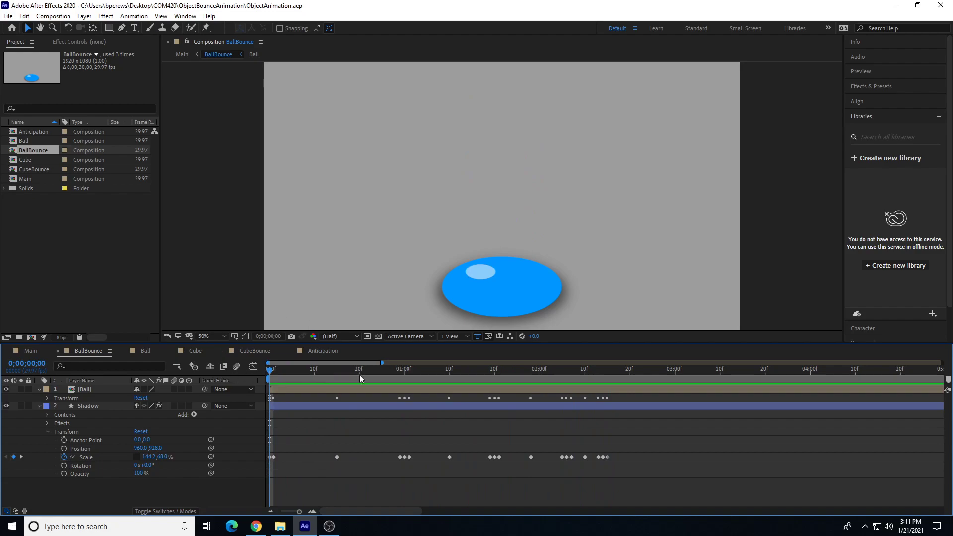
key("space")
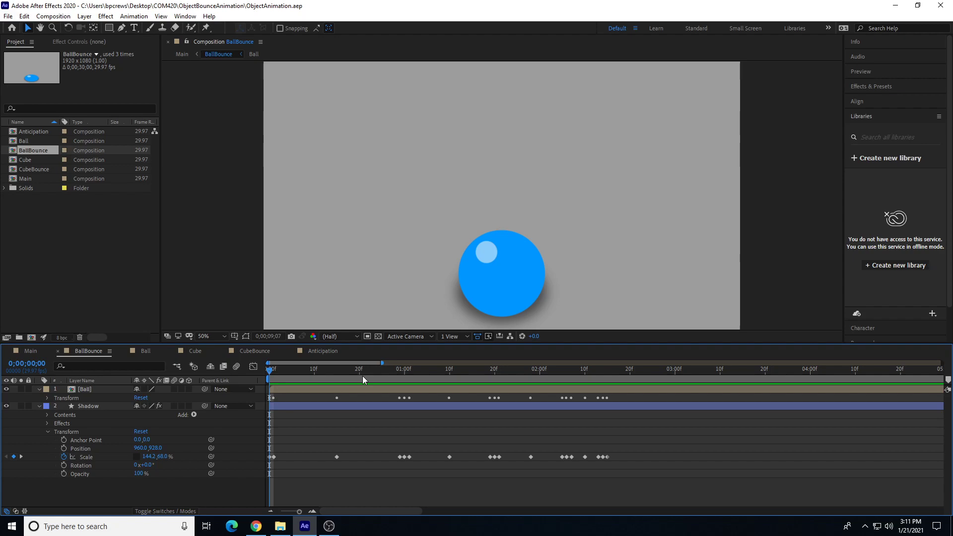
left_click(236, 366)
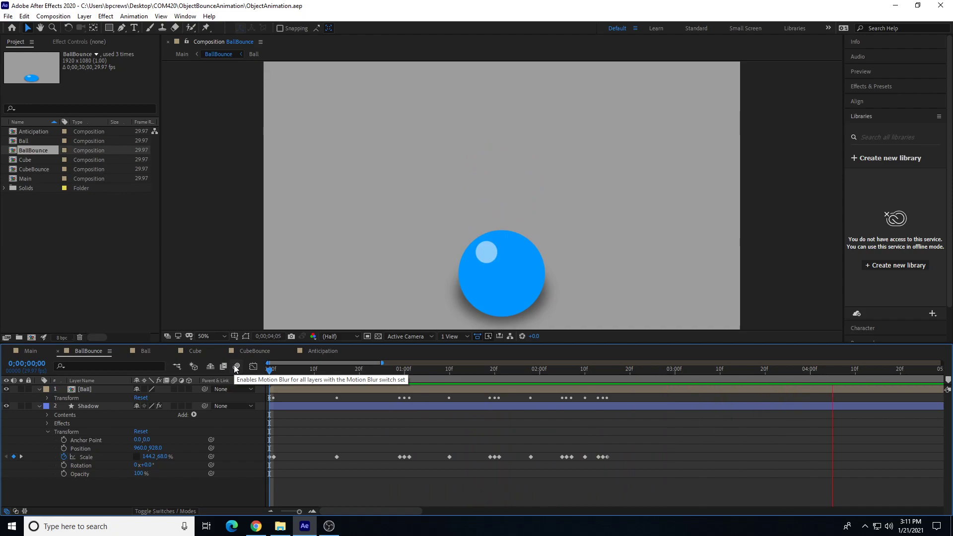
key("space")
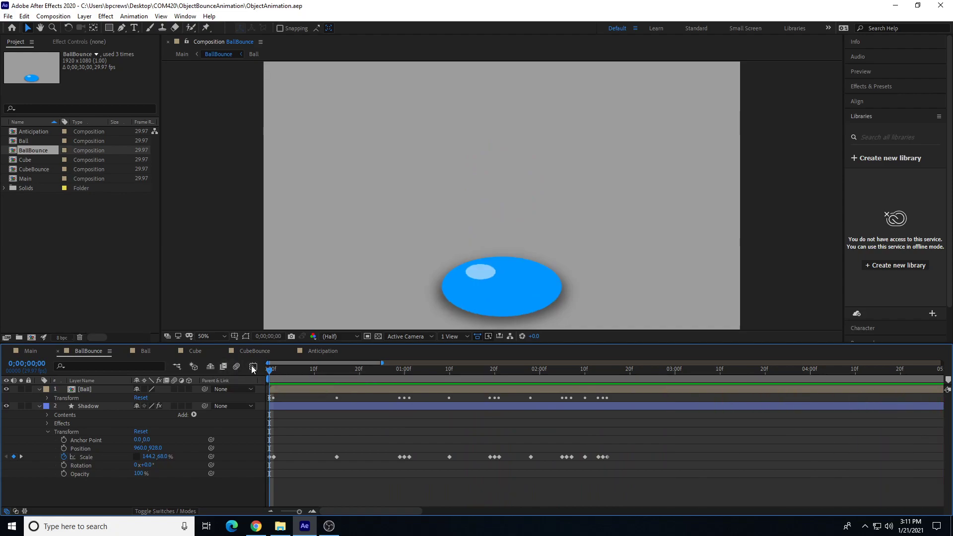
key("space")
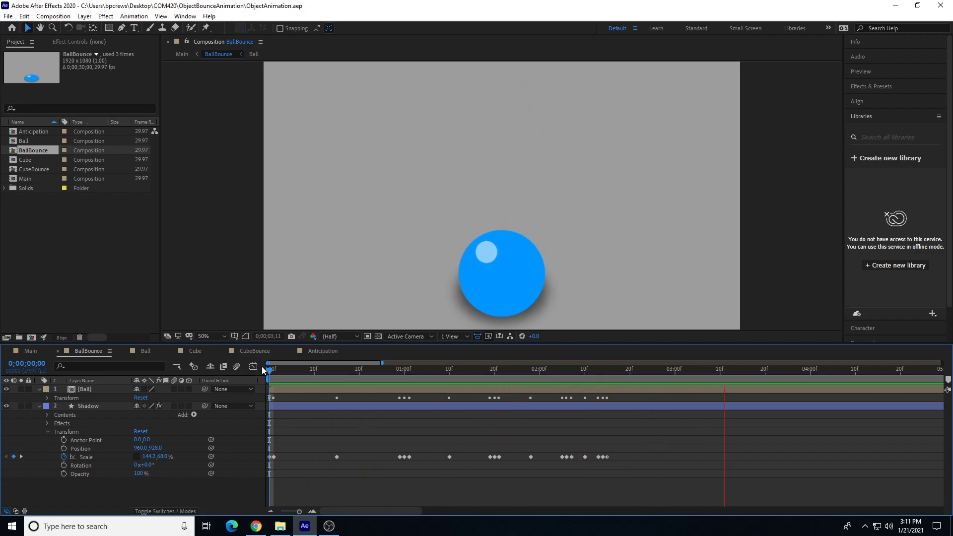
left_click_drag(269, 371, 236, 376)
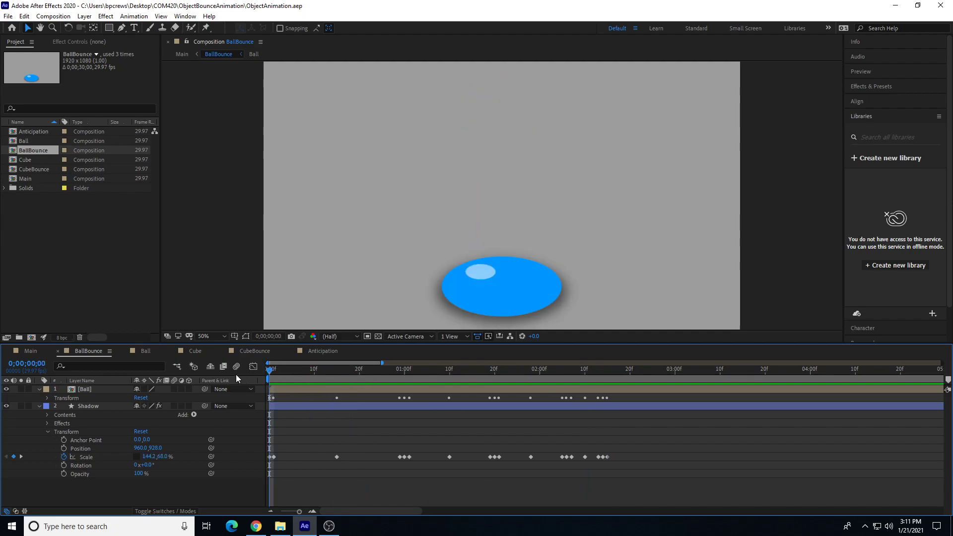
Create a new empty project.
left_click(8, 16)
mouse_move(29, 31)
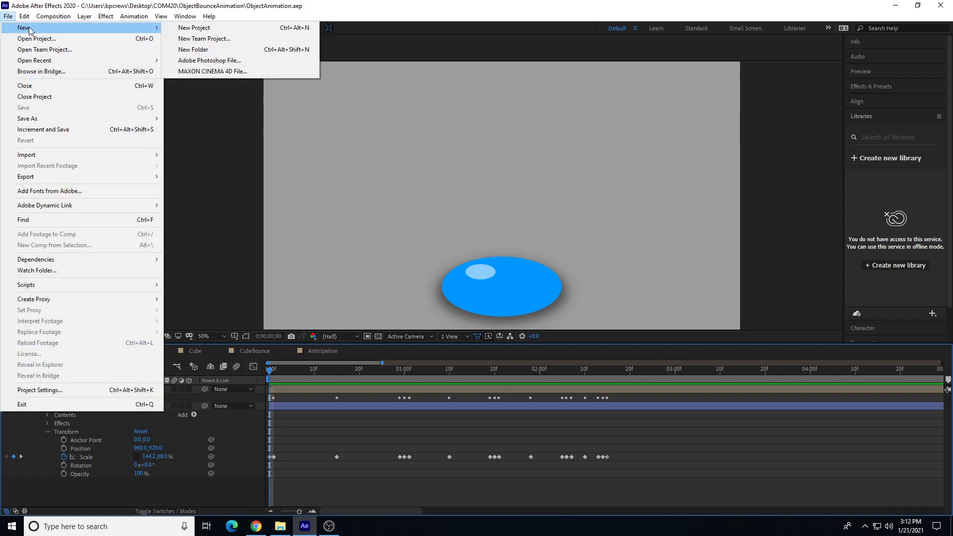
left_click(190, 31)
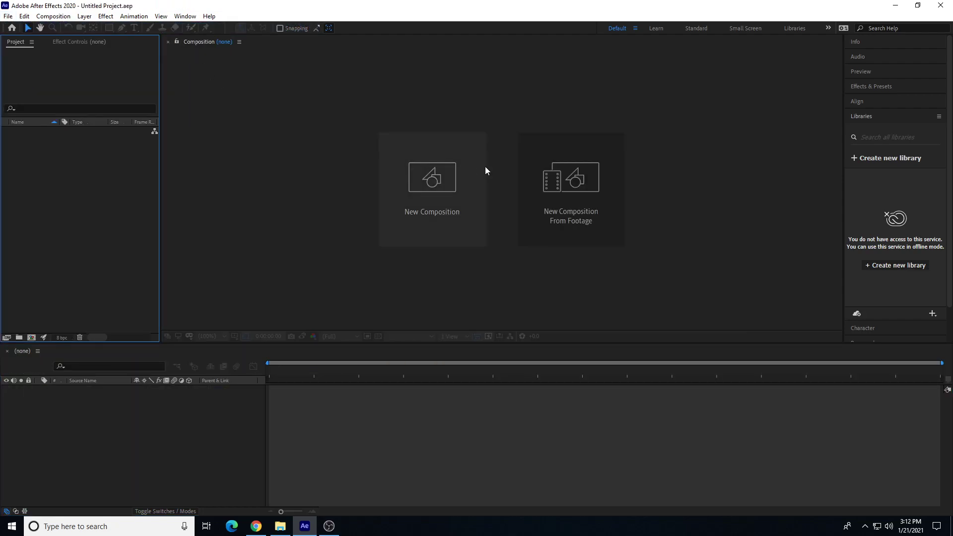
Start saving the project under a new name and create and open an ObjectAnimation folder inside the COM420 folder.
left_click(8, 16)
mouse_move(31, 119)
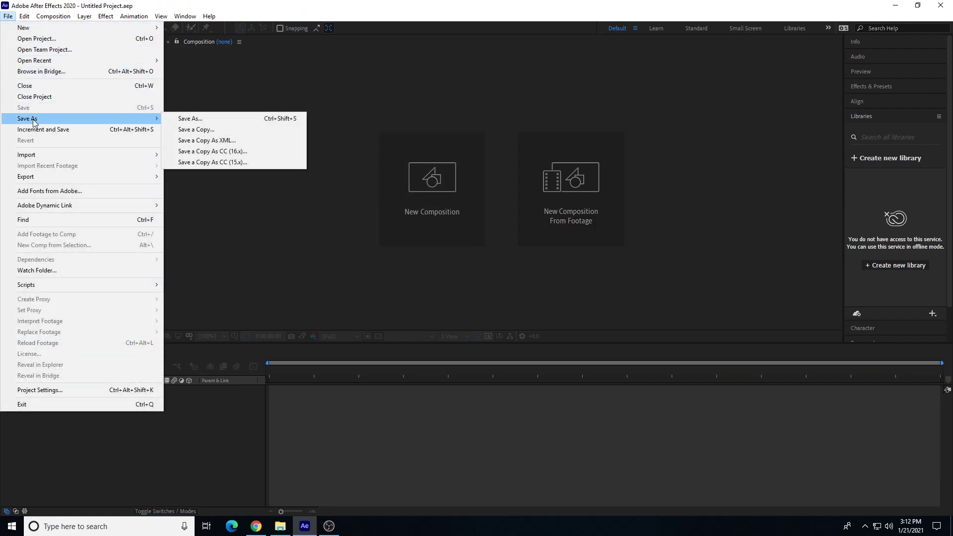
left_click(191, 118)
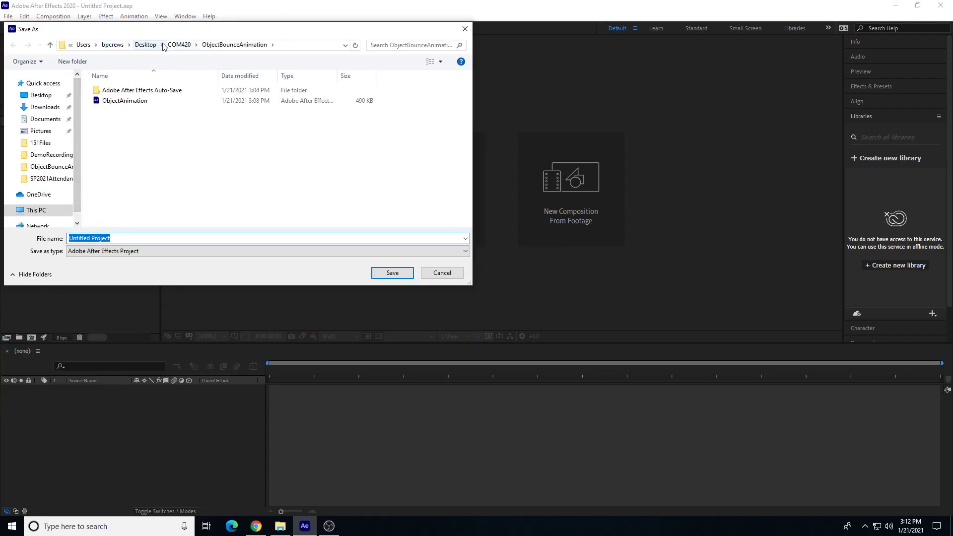
right_click(109, 135)
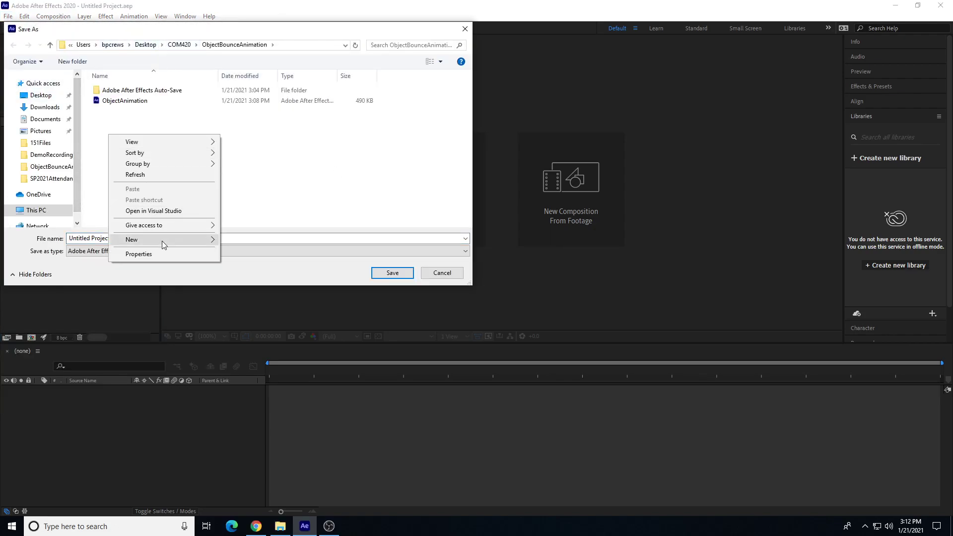
left_click(187, 45)
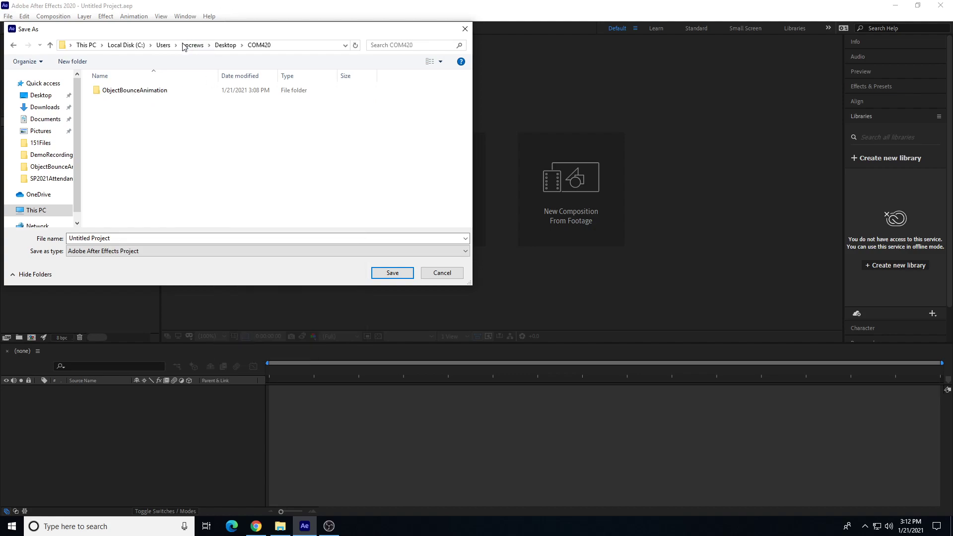
right_click(138, 108)
mouse_move(236, 215)
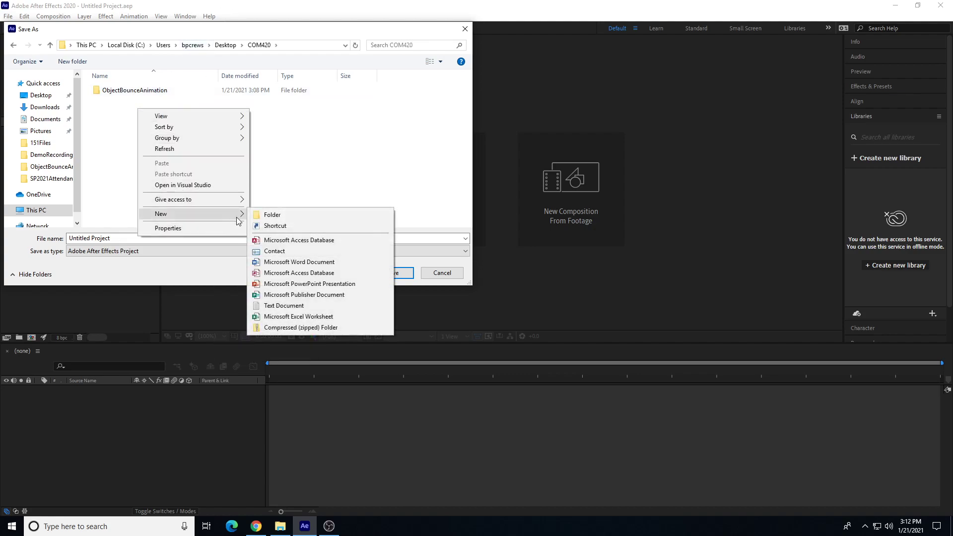
left_click(272, 214)
type("Obje")
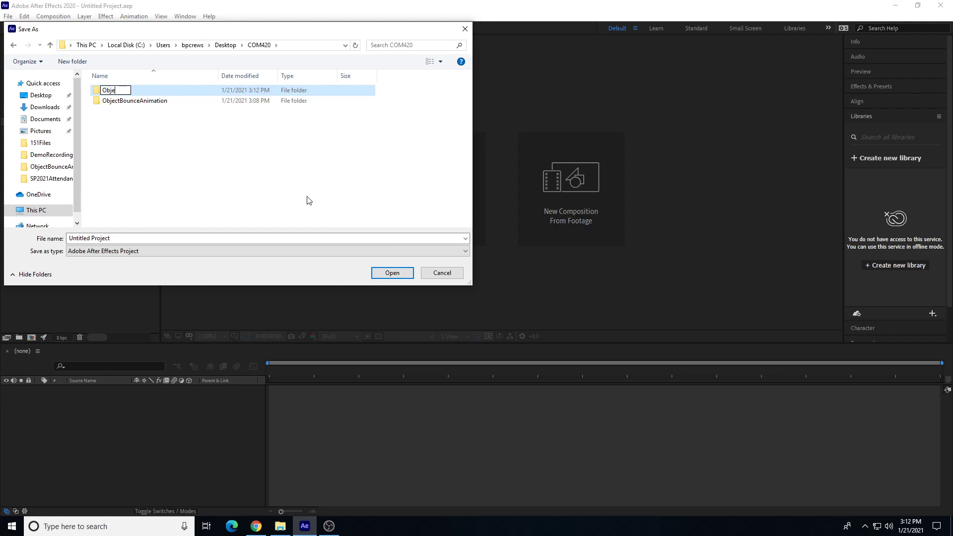
type("ctAnimation")
key("Return")
key("Return")
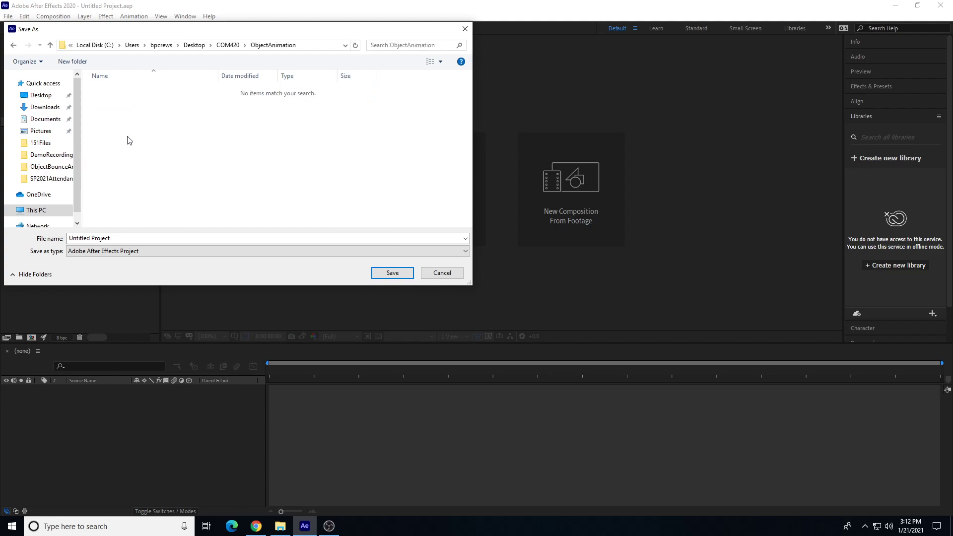
Name the project file ObjectAnimationProject and save it in the ObjectAnimation folder.
left_click_drag(109, 238, 3, 234)
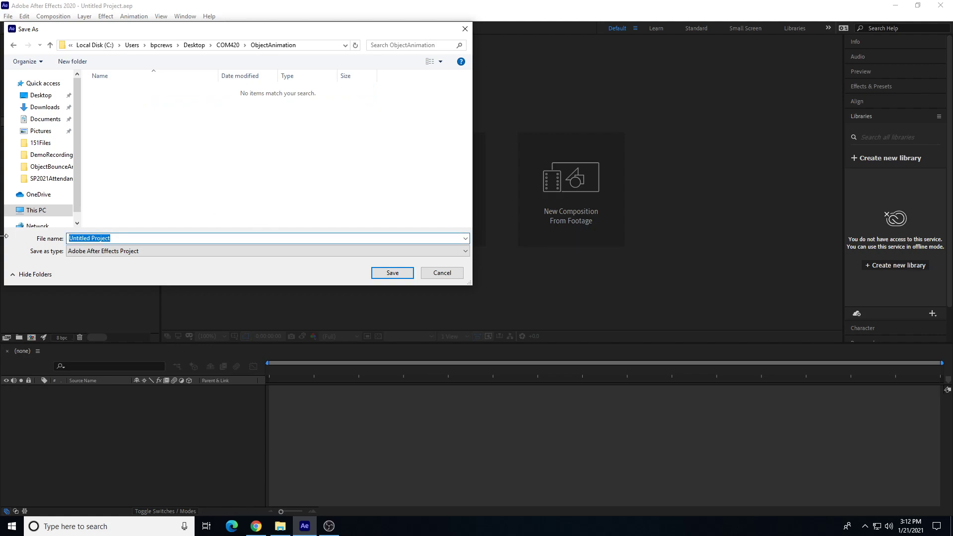
type("ObjectAnimation")
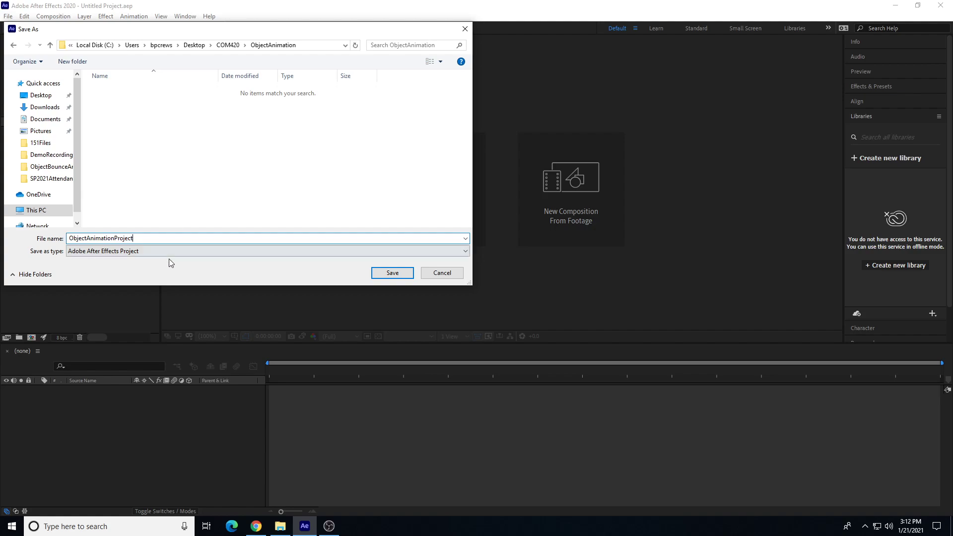
left_click(391, 273)
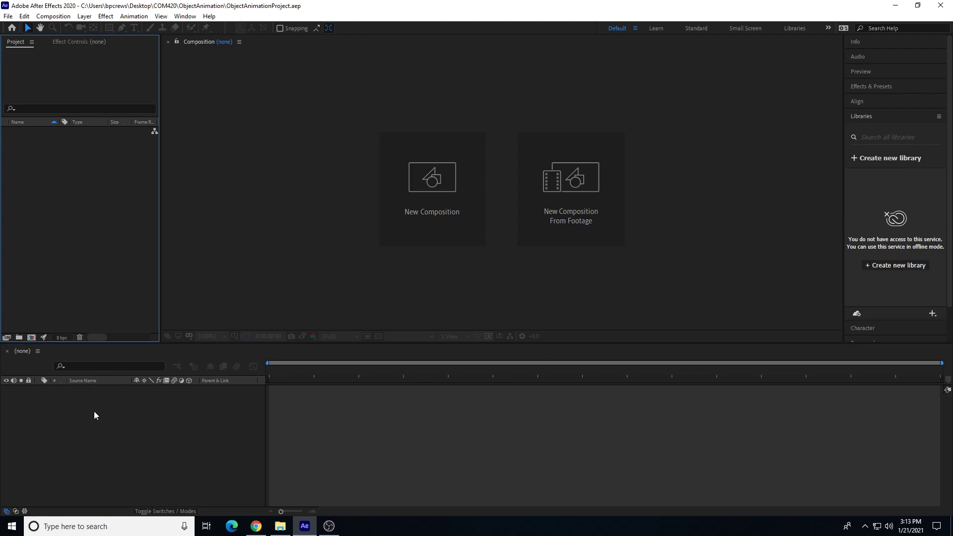
Start a new composition and name it Ball.
left_click(440, 183)
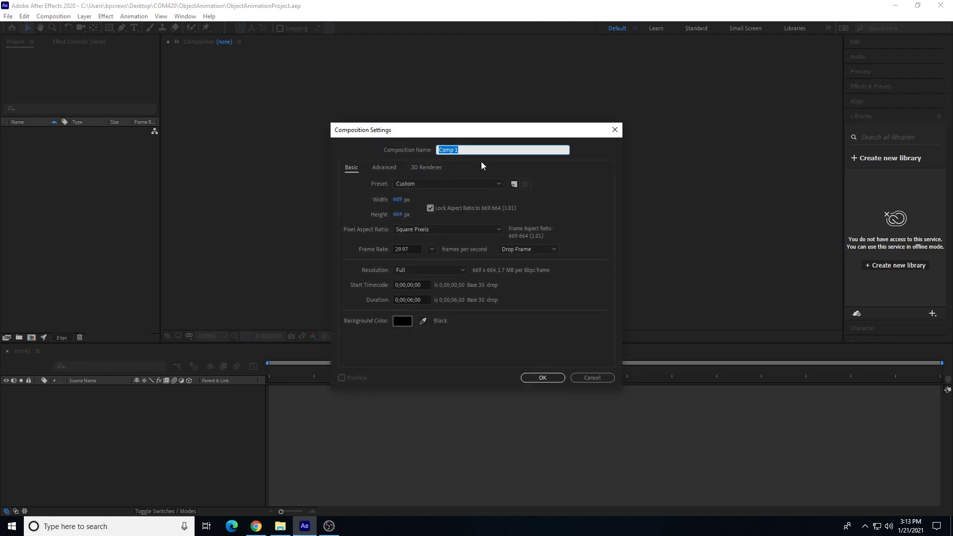
type("Ball")
left_click(421, 185)
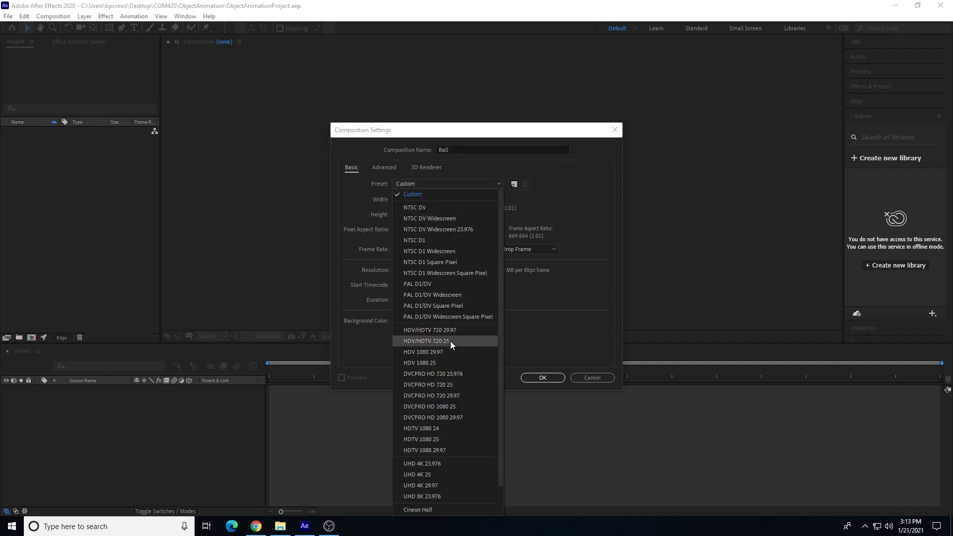
scroll(454, 350, "down", 1)
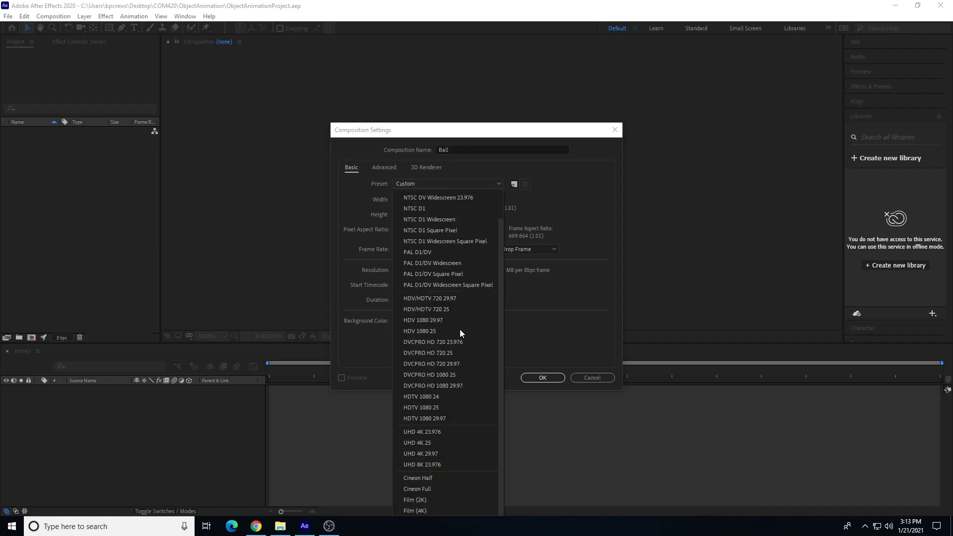
left_click(368, 212)
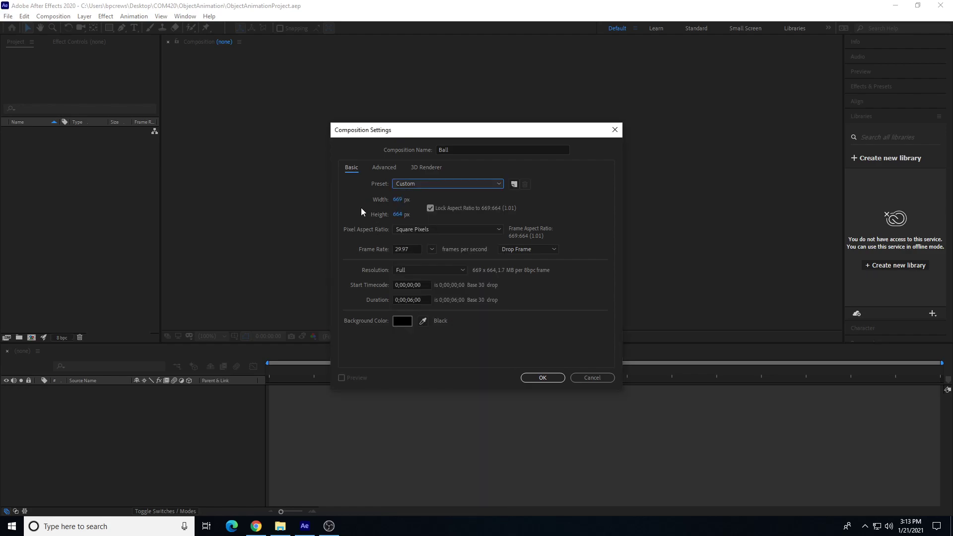
left_click(397, 200)
type("10")
key("Tab")
type("10")
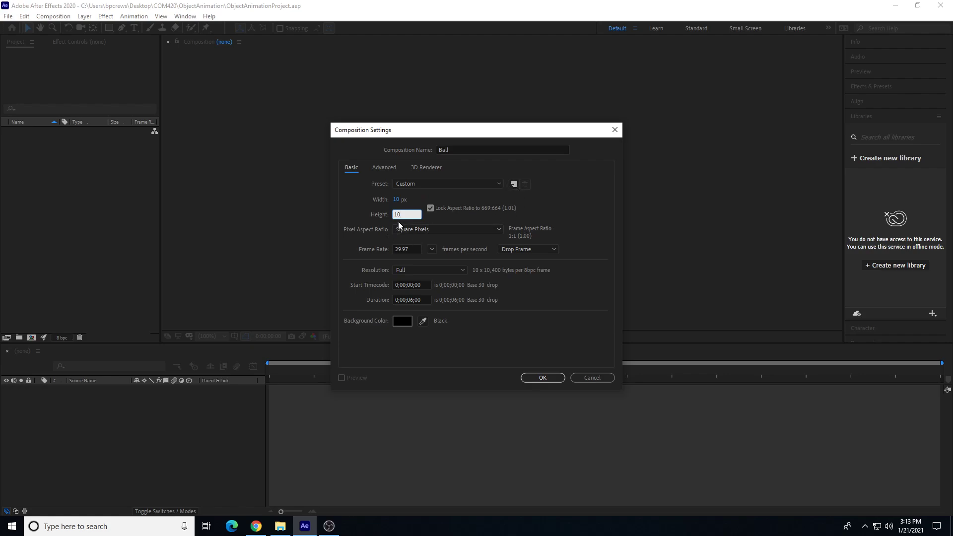
Unlock the composition's aspect ratio and set its width to 1920 px and height to 1080 px.
left_click(430, 208)
left_click(399, 200)
type("1920")
key("Tab")
type("1080")
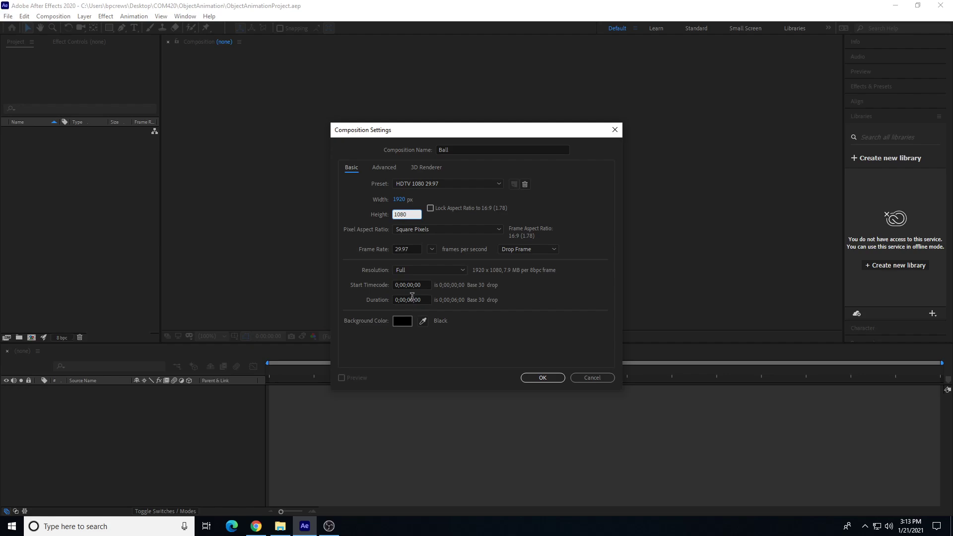
Set the Ball composition's duration to four seconds (0;00;04;00).
left_click(413, 299)
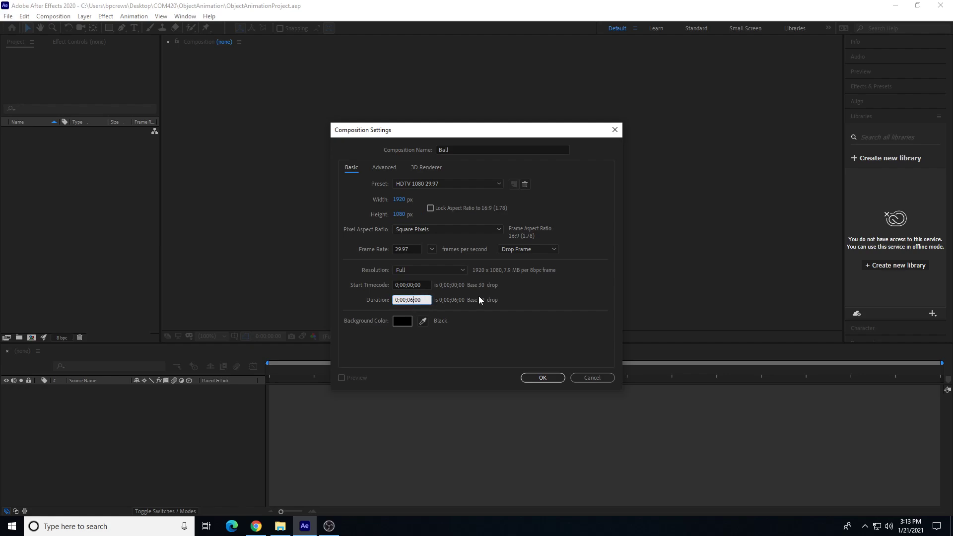
key("BackSpace")
type("4")
left_click_drag(413, 300, 410, 301)
Set the background color to gray 747474 and create the Ball composition.
left_click(402, 322)
left_click_drag(400, 311, 343, 270)
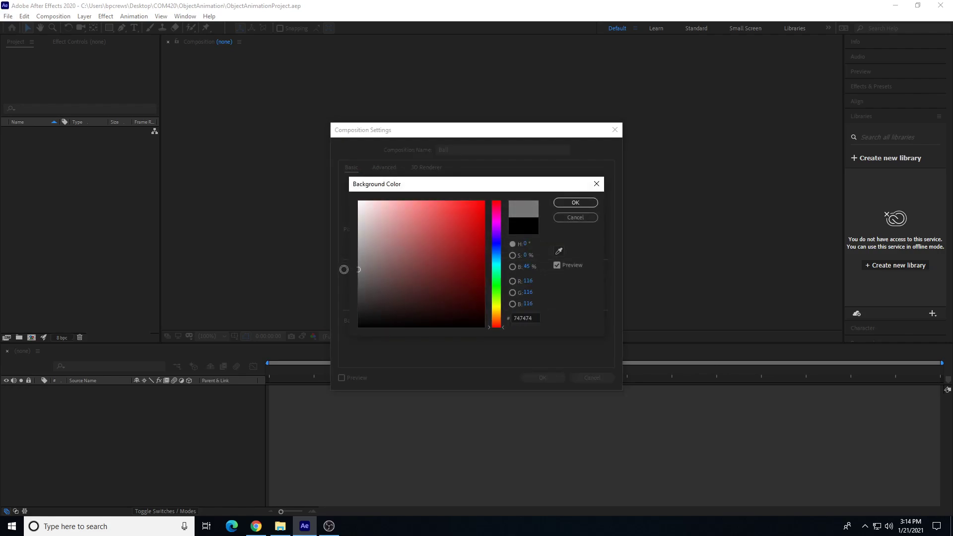
left_click(561, 204)
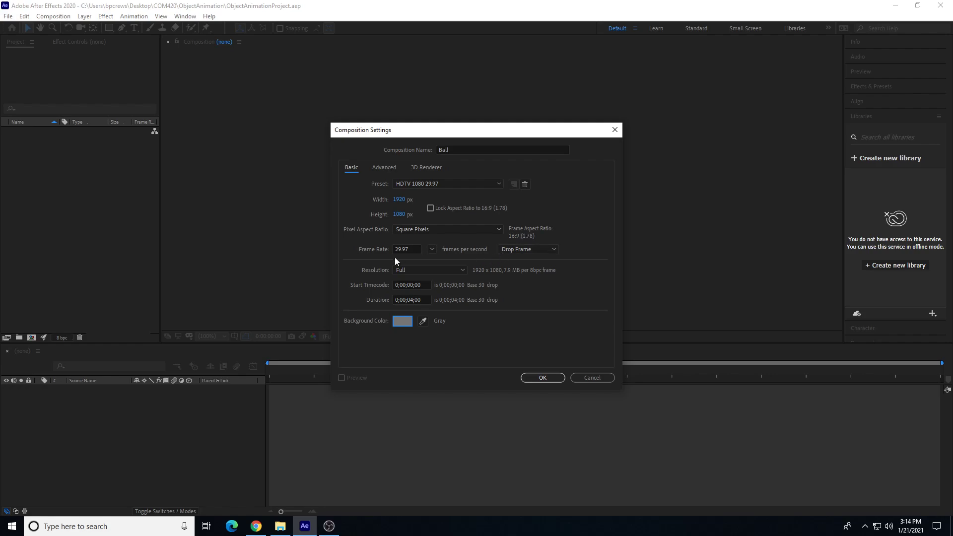
left_click(543, 378)
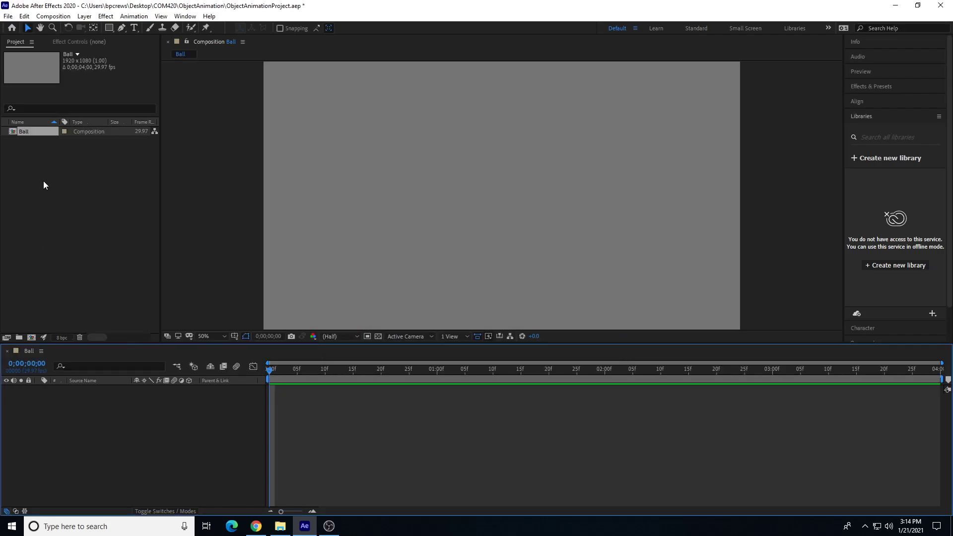
Create a second composition named BallBounce with the same 1920 x 1080, four-second settings.
right_click(43, 166)
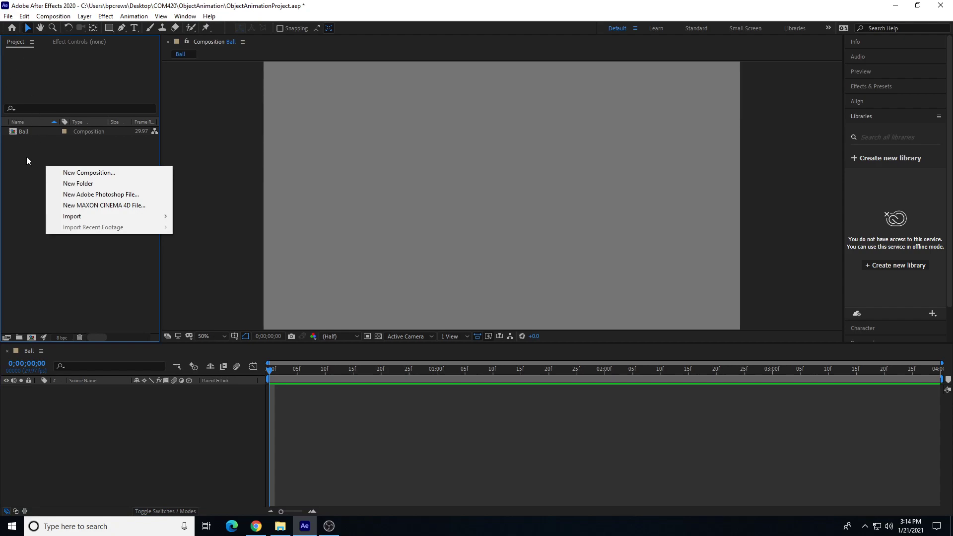
left_click(52, 19)
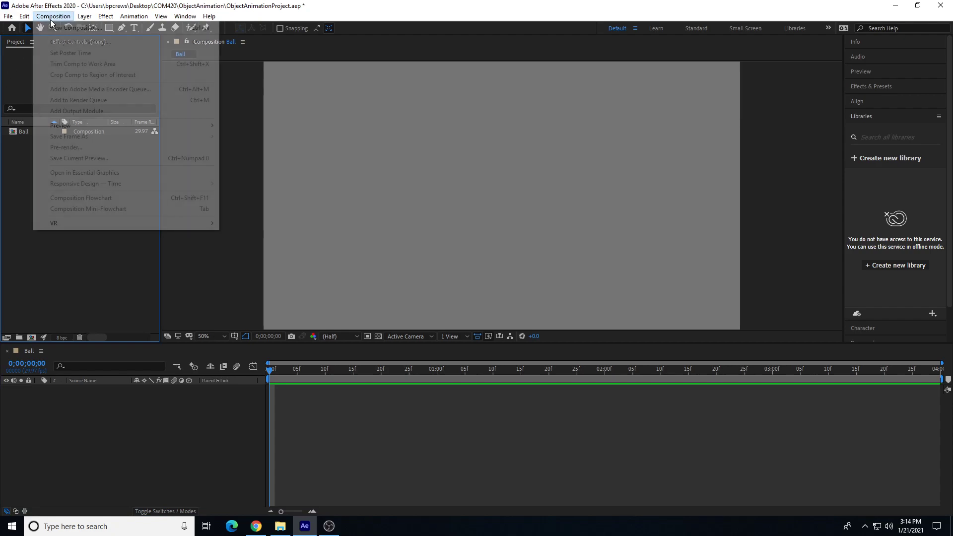
right_click(21, 169)
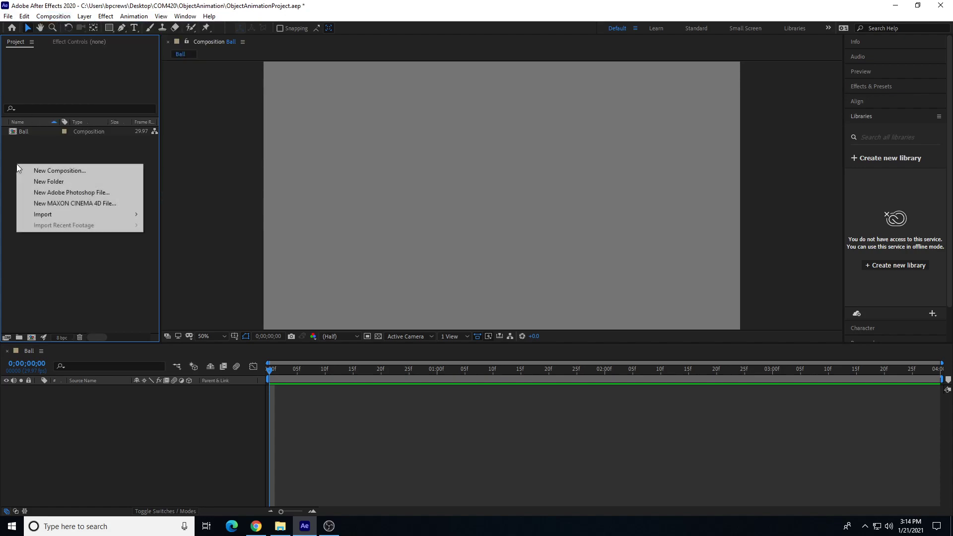
left_click(58, 171)
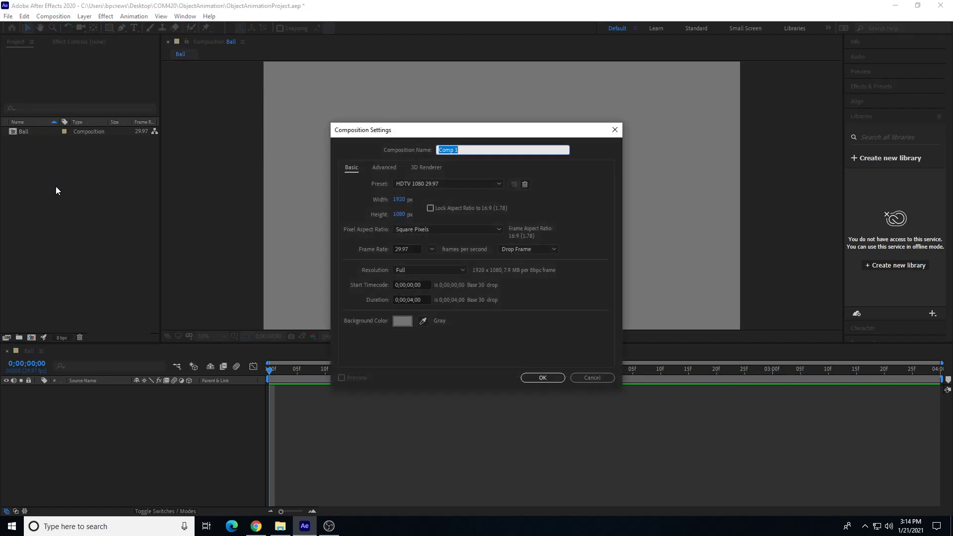
type("BallBounce")
left_click(542, 378)
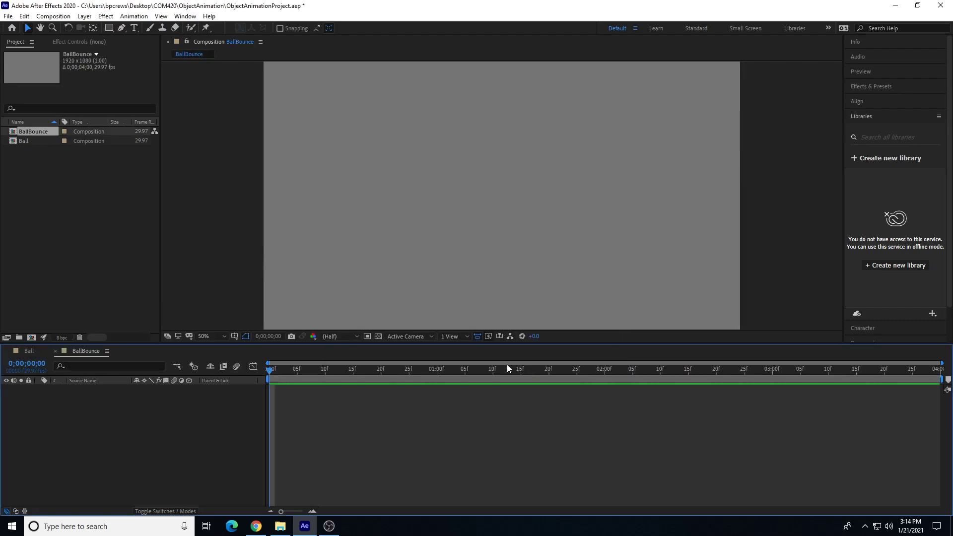
Create a third composition named MainComp with the same 1920 x 1080, four-second settings.
right_click(47, 170)
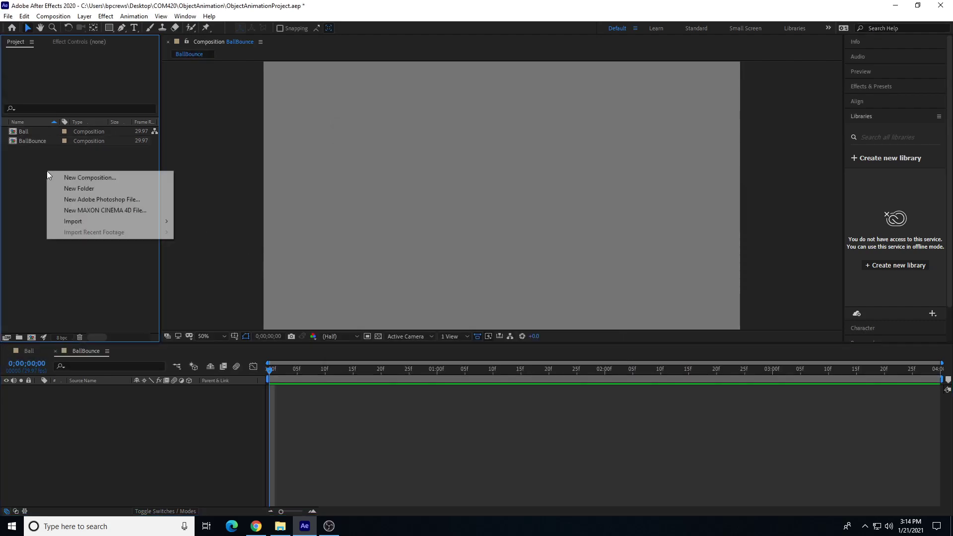
left_click(88, 178)
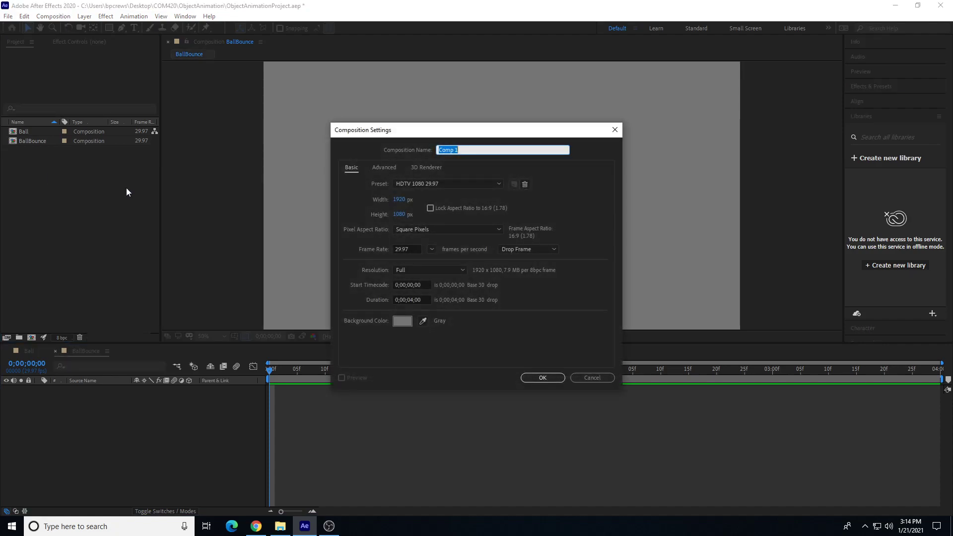
type("MainComp")
left_click(534, 377)
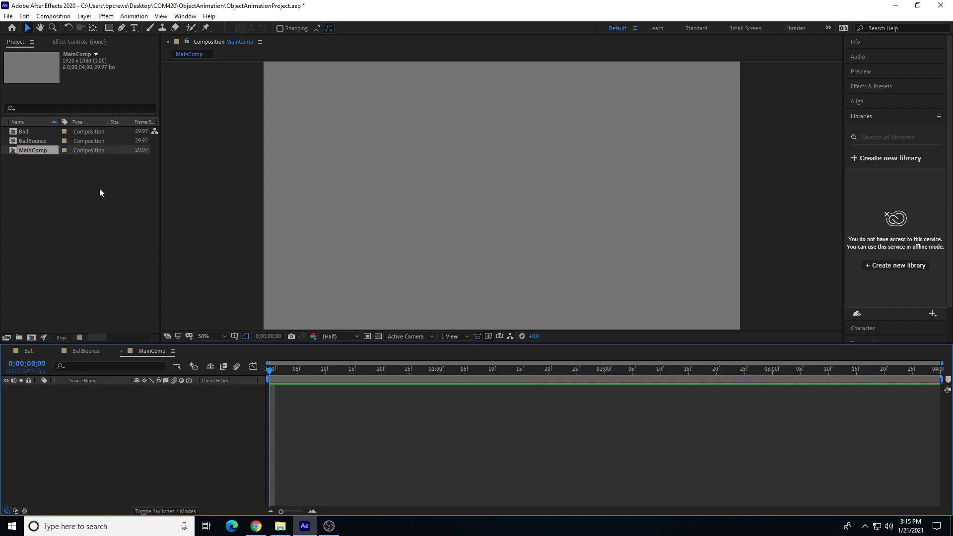
Open the Ball composition for editing after looking through the three compositions.
left_click(27, 131)
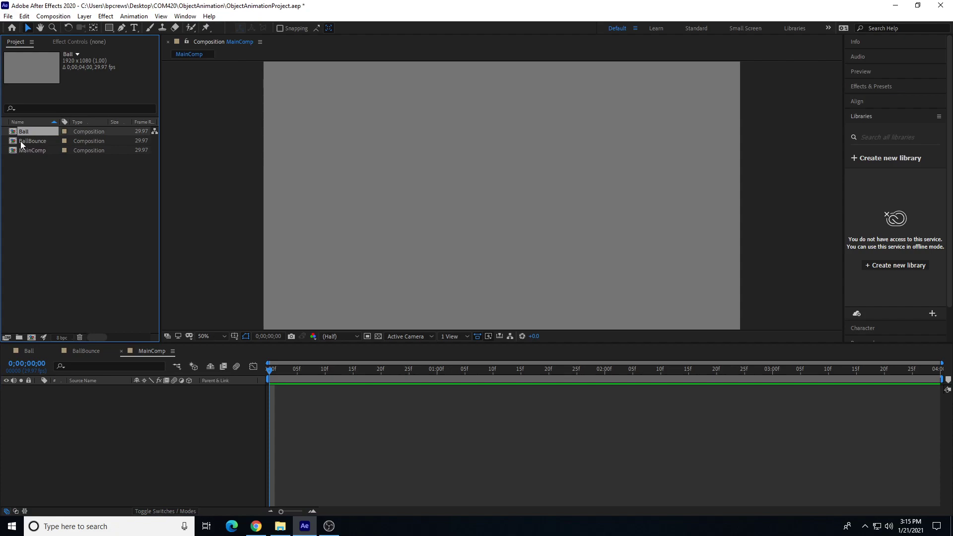
left_click(28, 143)
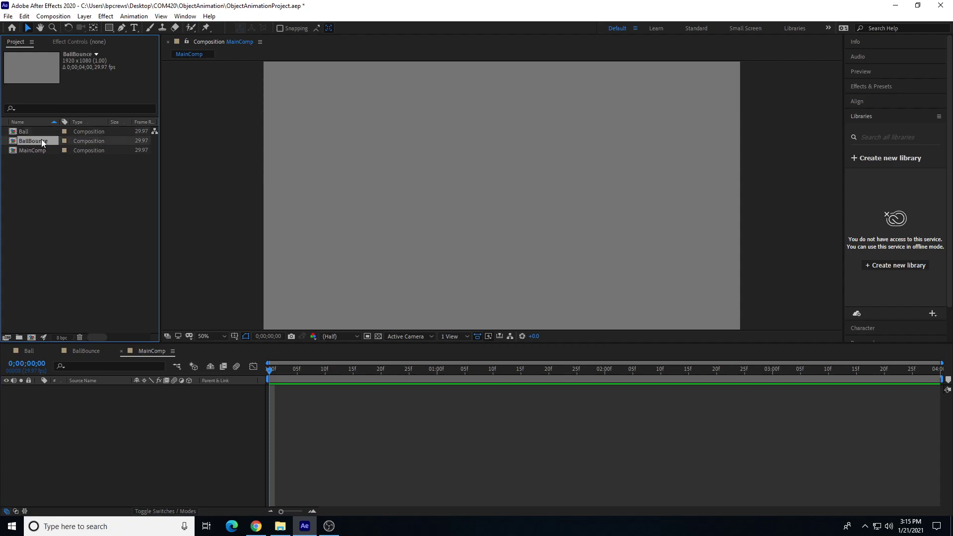
left_click(36, 150)
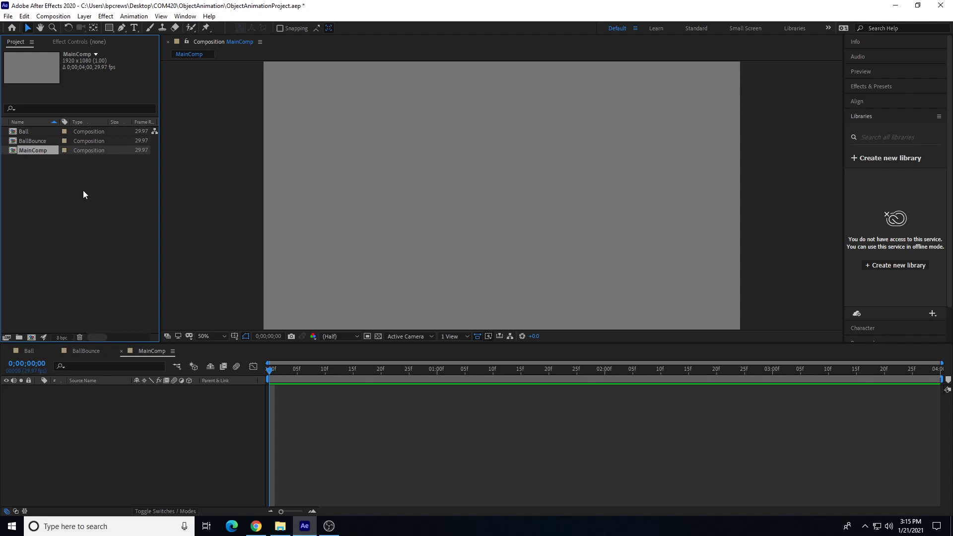
double_click(26, 131)
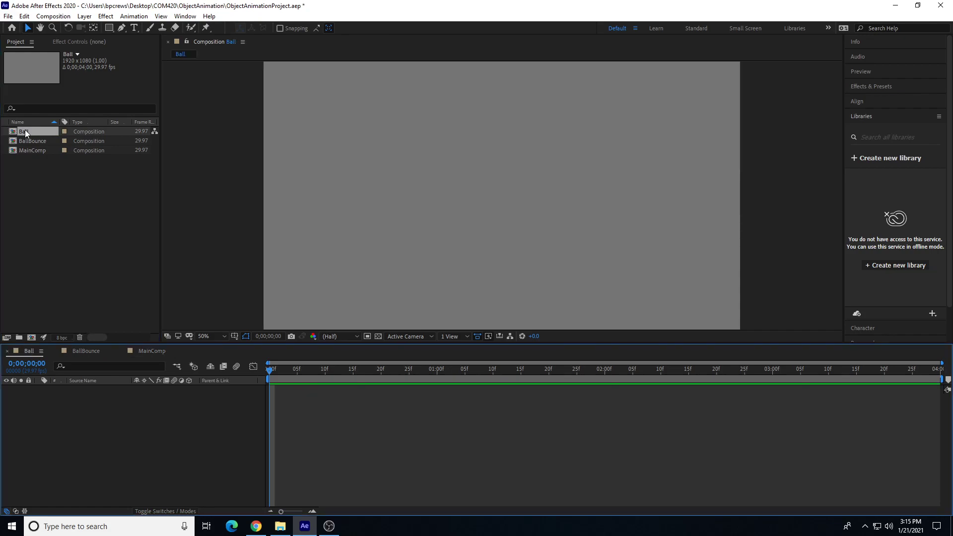
left_click(99, 351)
left_click(29, 351)
Choose the Ellipse tool for drawing the ball shape.
left_click(110, 28)
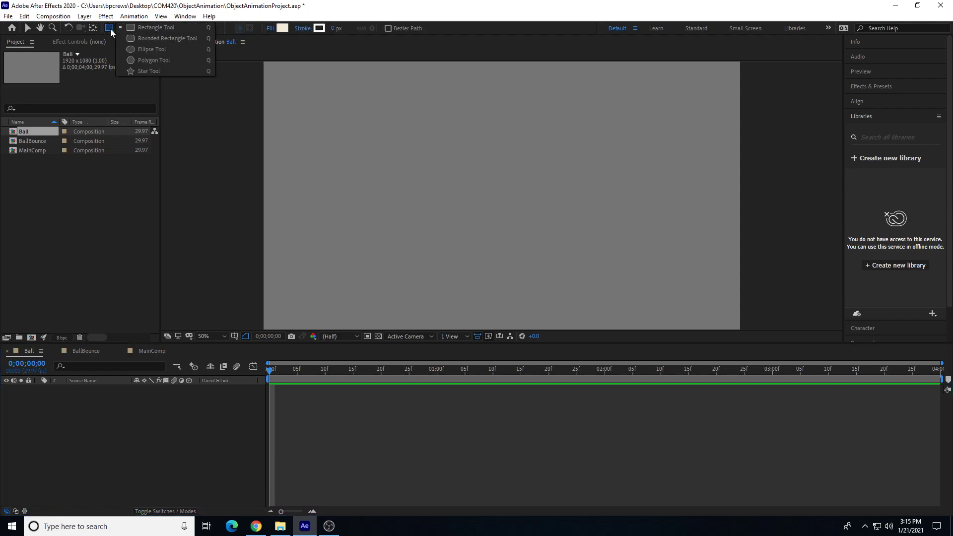
left_click(106, 29)
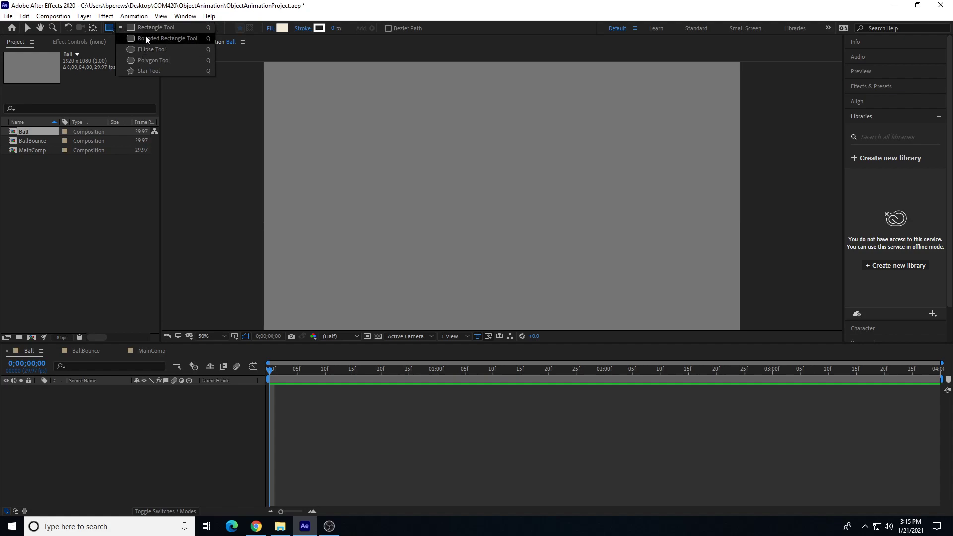
left_click(144, 49)
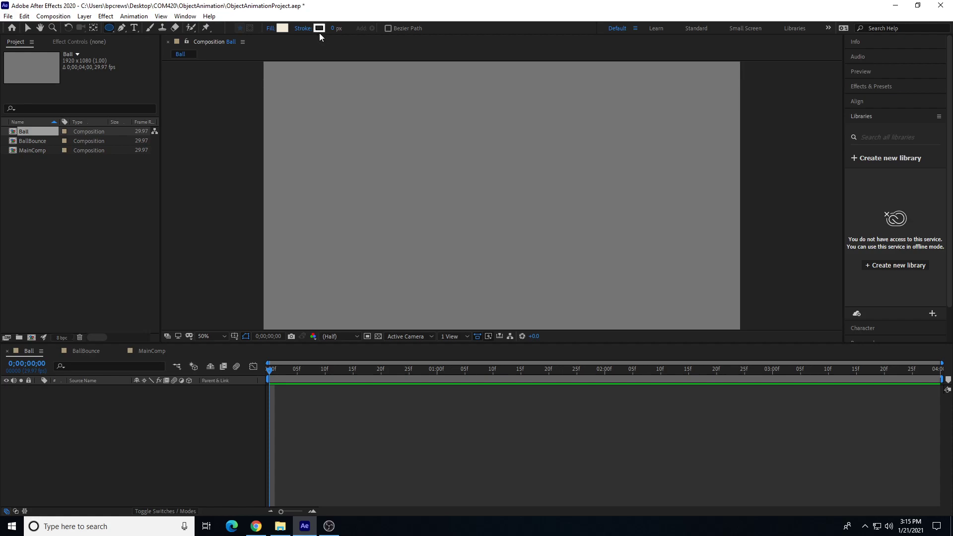
Try a stroke width of 2 px for the ellipse.
left_click(333, 30)
type("2")
key("Return")
Set the shape fill color to a bright light blue.
left_click(282, 28)
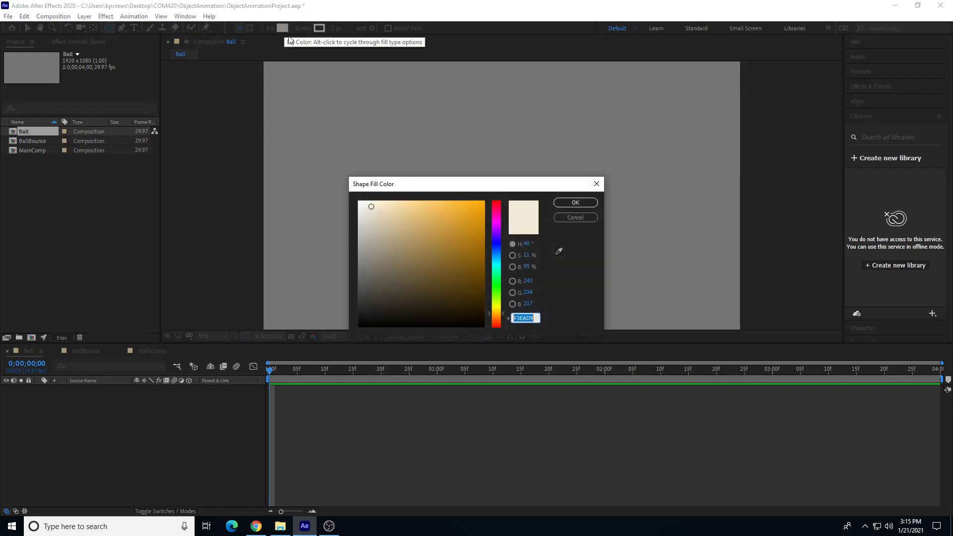
left_click(500, 261)
mouse_move(420, 224)
left_mouse_down()
mouse_move(460, 207)
mouse_move(452, 208)
left_mouse_up()
left_click(569, 207)
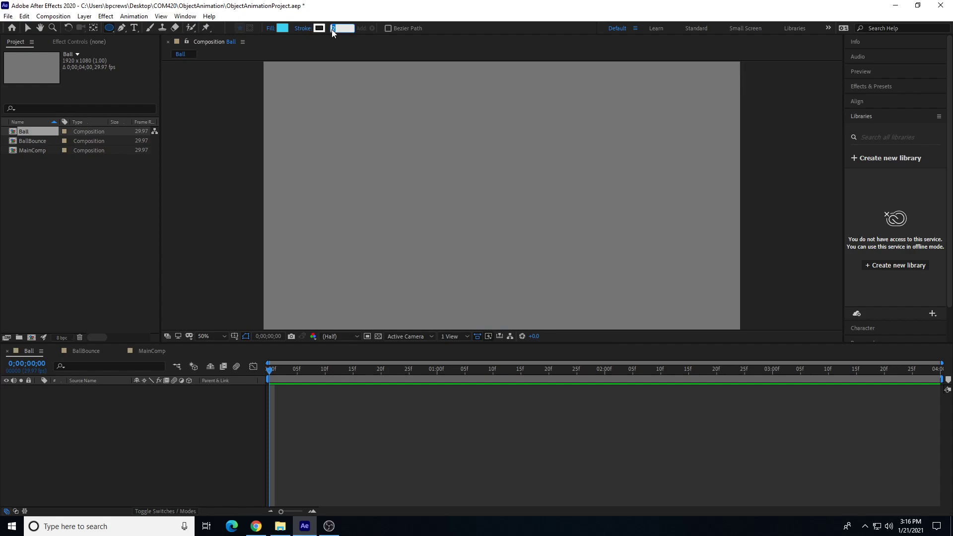
Set the stroke width to 0 px and draw a perfect circle near the center of the Ball composition.
type("0")
key("Return")
left_click_drag(436, 124, 519, 244)
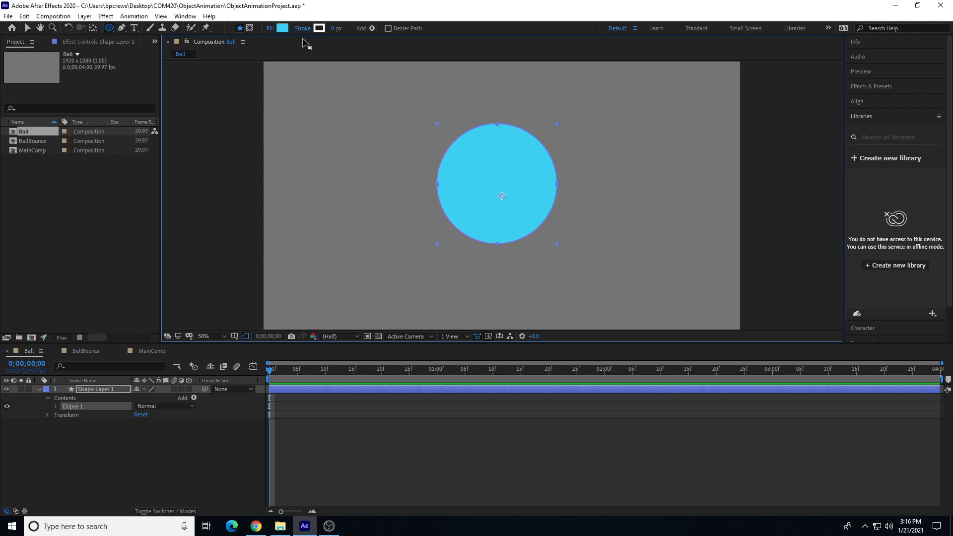
Scale the circle down proportionally around its own center to about 64%.
left_click(29, 28)
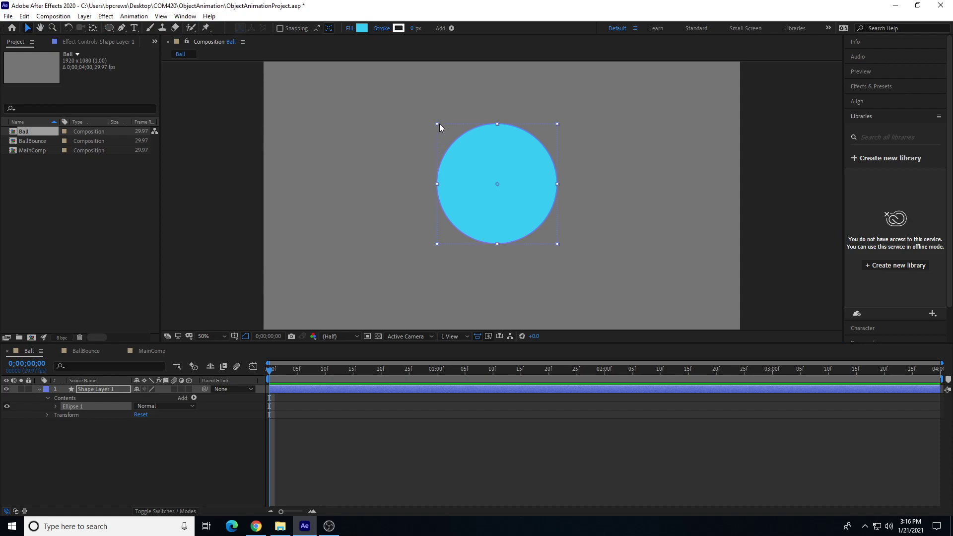
mouse_move(480, 166)
left_mouse_down()
mouse_move(438, 177)
mouse_move(536, 185)
mouse_move(536, 163)
mouse_move(496, 157)
left_mouse_up()
key("ctrl+z")
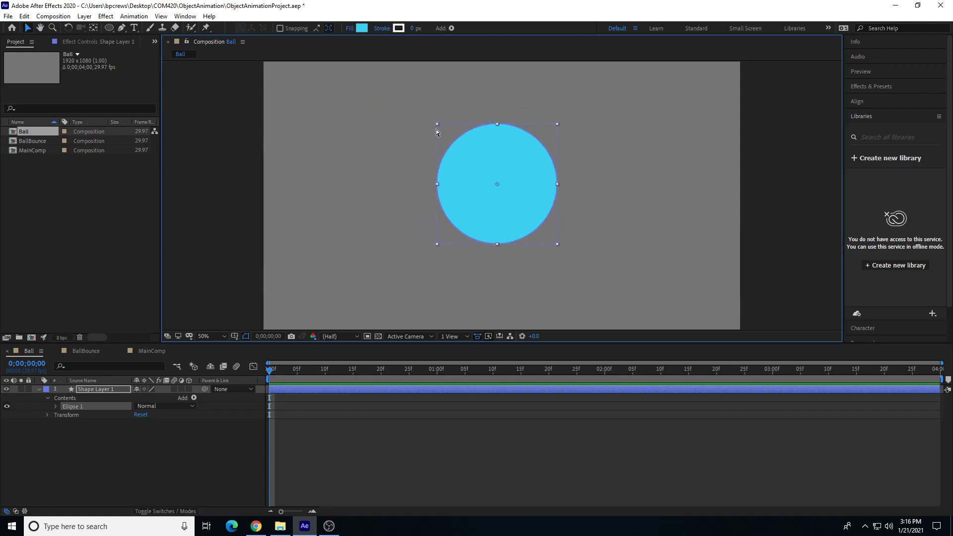
left_click_drag(438, 125, 449, 155)
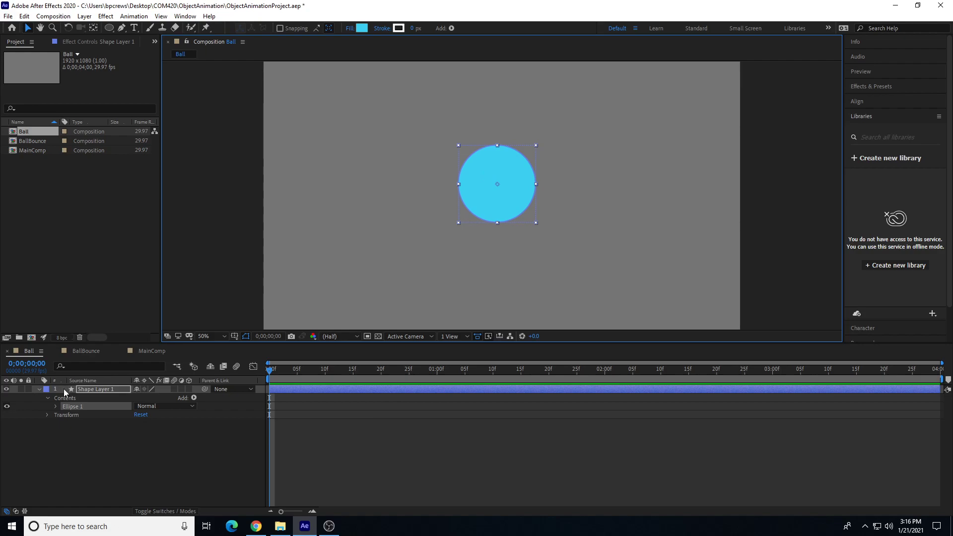
Draw two small extra ellipses to the upper left of the circle, within the same shape layer.
left_click(88, 387)
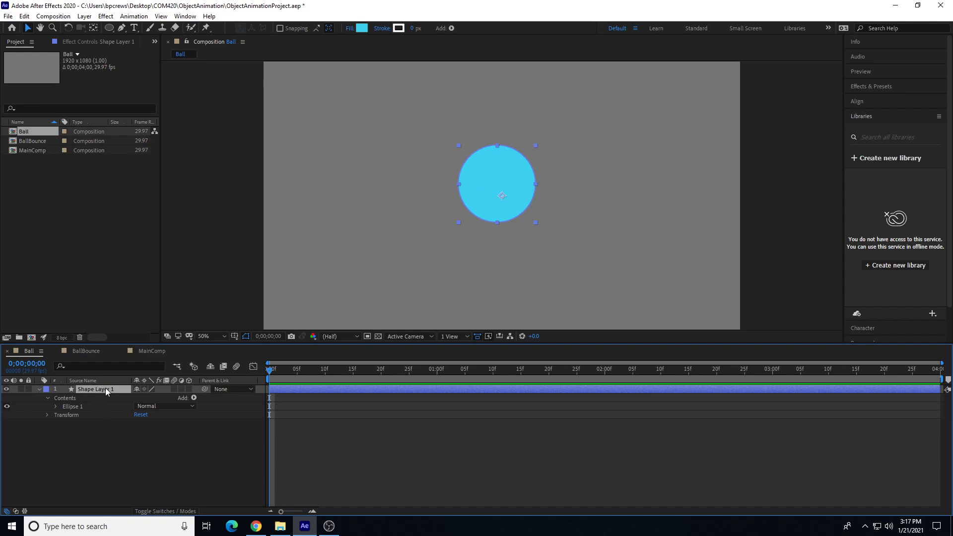
left_click(109, 28)
mouse_move(359, 93)
left_mouse_down()
mouse_move(382, 122)
mouse_move(316, 158)
left_mouse_up()
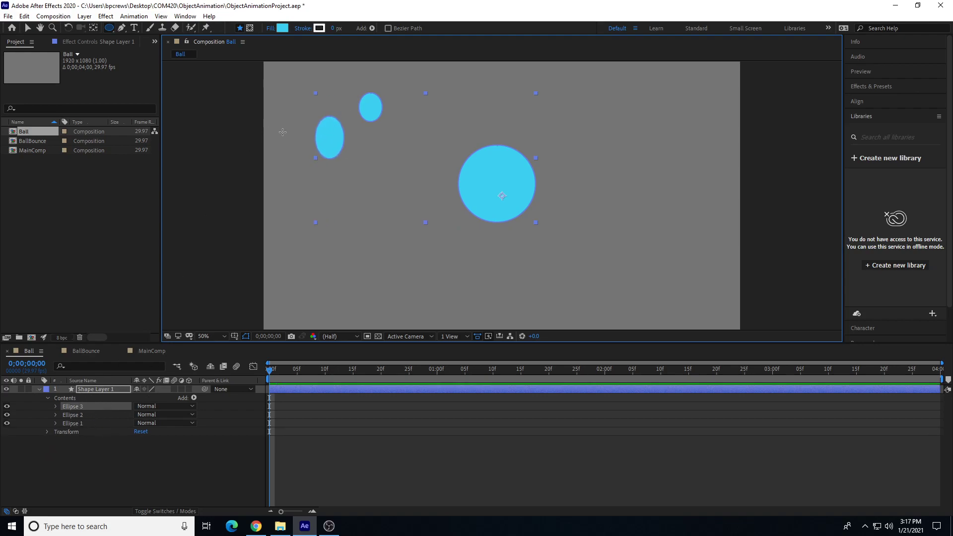
Reposition the two small ellipses independently of the large circle.
left_click(28, 28)
left_click_drag(332, 130, 364, 138)
left_click_drag(378, 94, 423, 87)
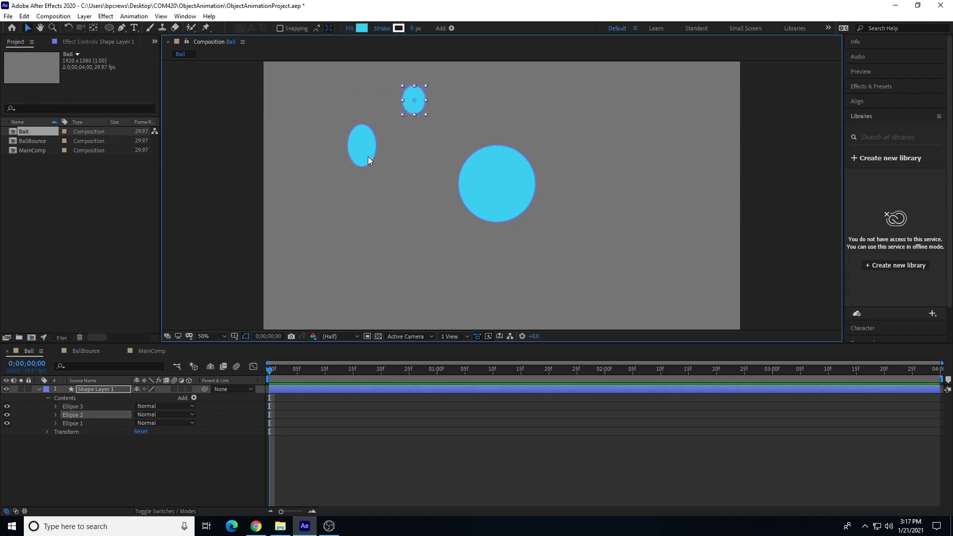
mouse_move(367, 142)
left_mouse_down()
mouse_move(370, 127)
mouse_move(356, 146)
left_mouse_up()
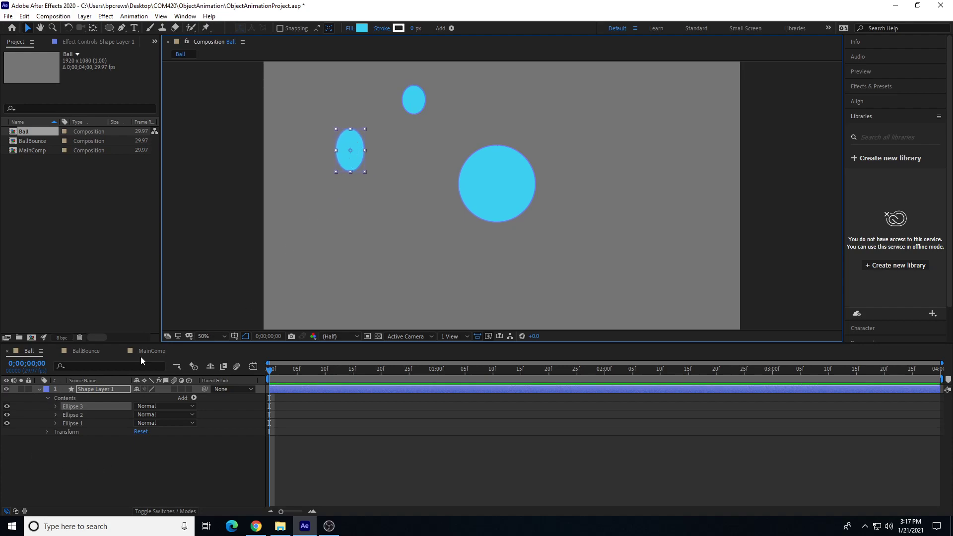
Delete both small ellipses from the shape layer, leaving only the large circle.
key("Delete")
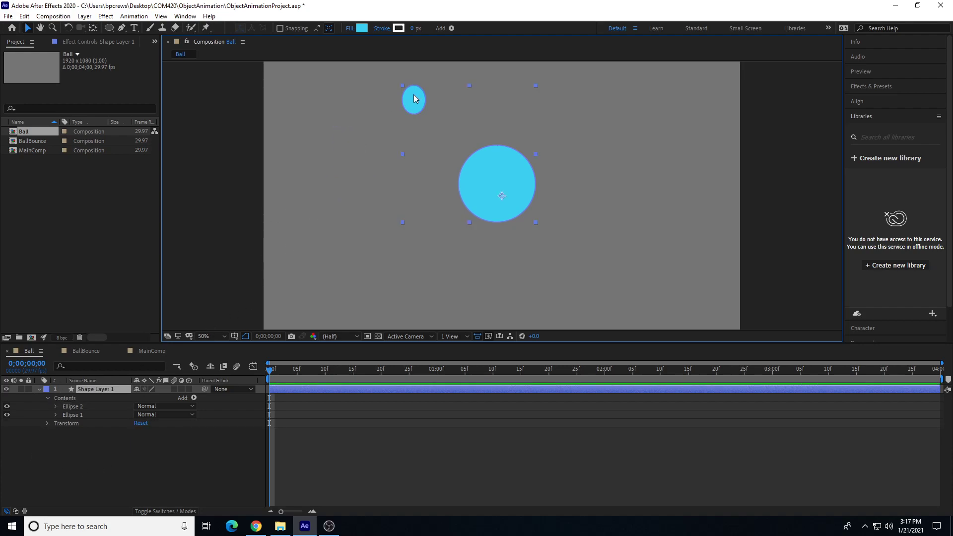
left_click(74, 407)
key("Delete")
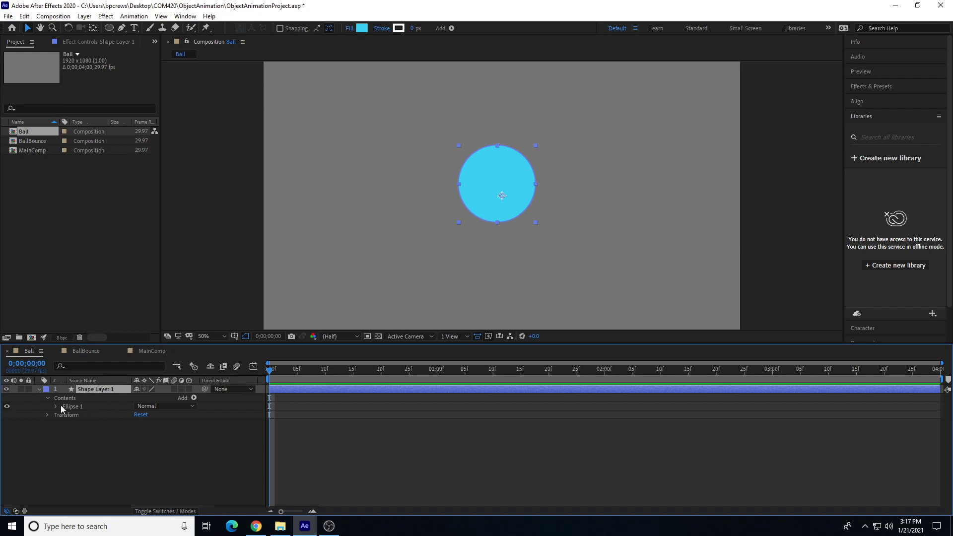
Collapse the shape layer's properties and rename the layer as Ball.
left_click(38, 389)
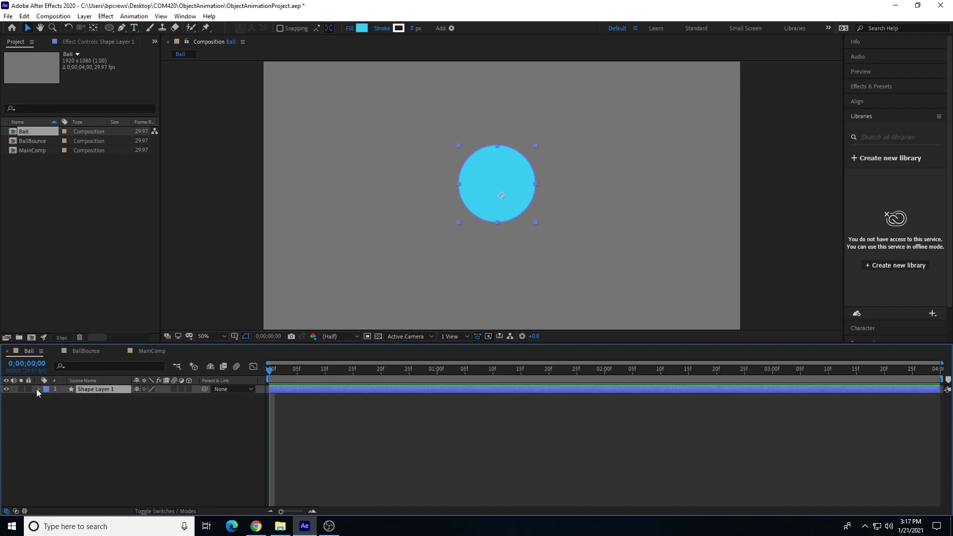
right_click(88, 389)
left_click(102, 369)
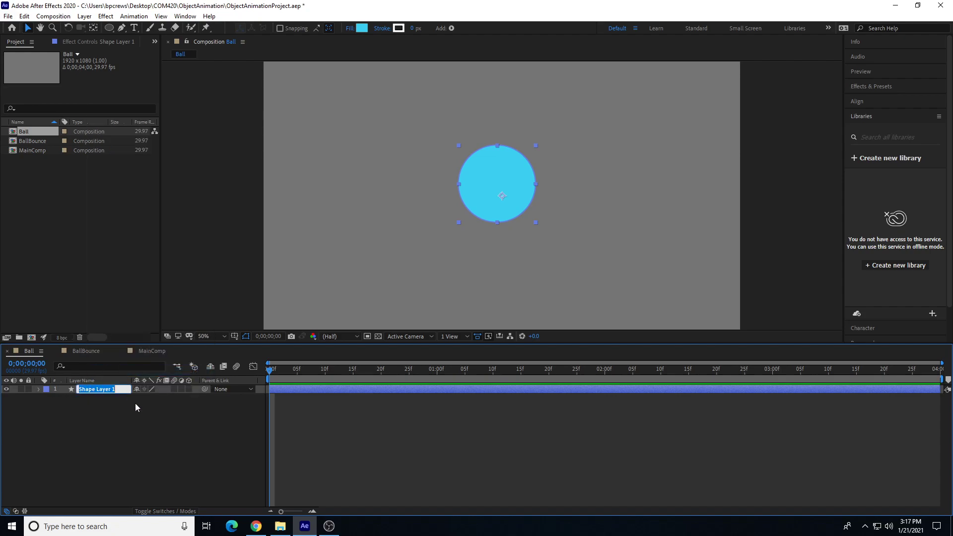
type("Ball")
key("Return")
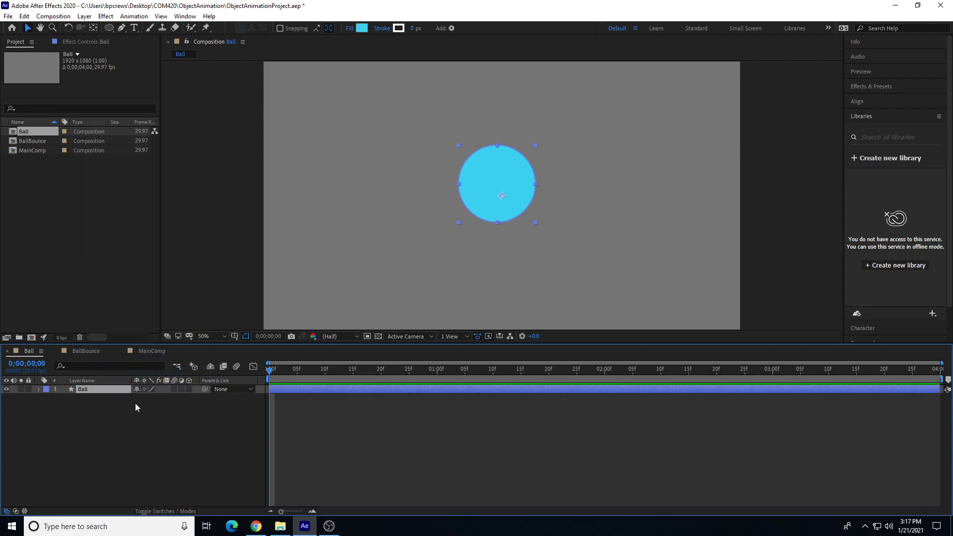
Expand the Ball layer and toggle its visibility off and on.
left_click(39, 389)
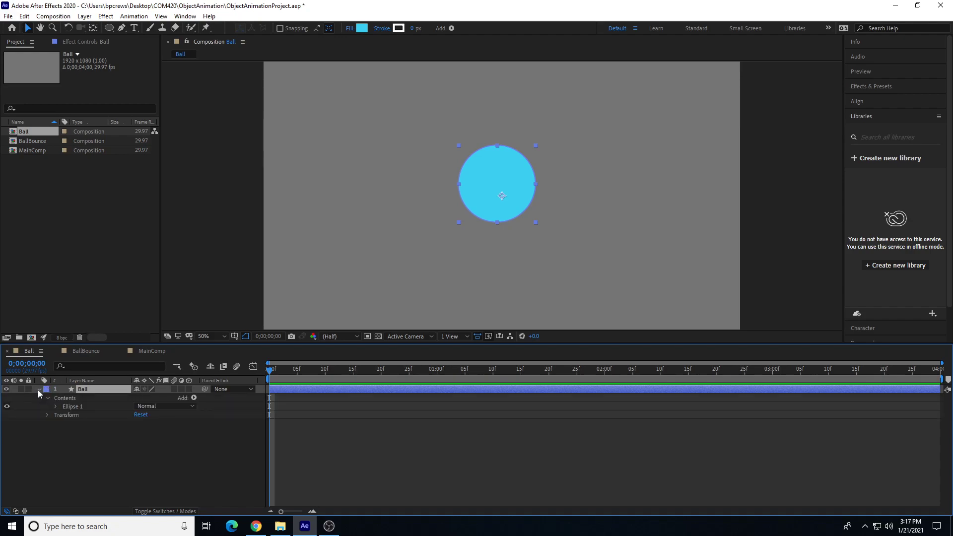
left_click(6, 389)
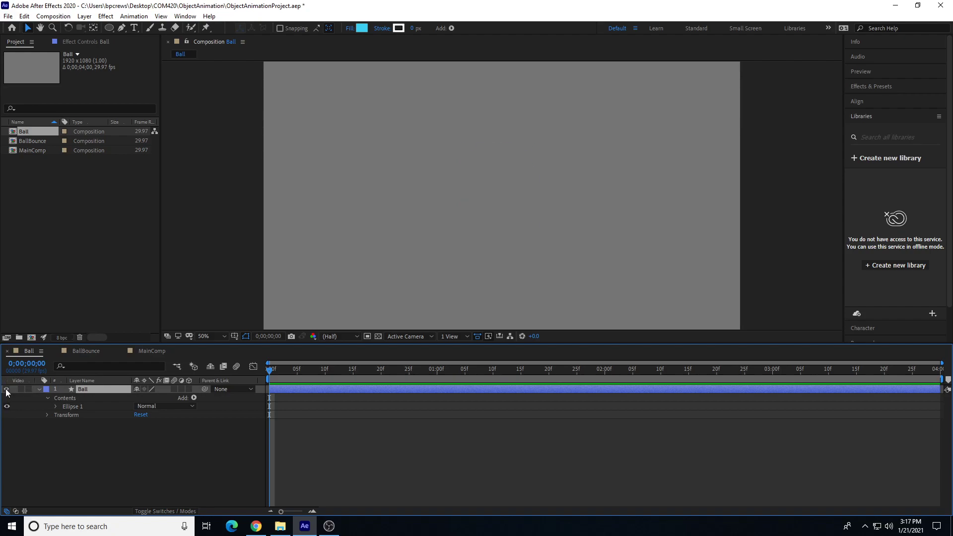
left_click(7, 390)
left_click(7, 390)
left_click(7, 390)
left_click(7, 390)
left_click(7, 390)
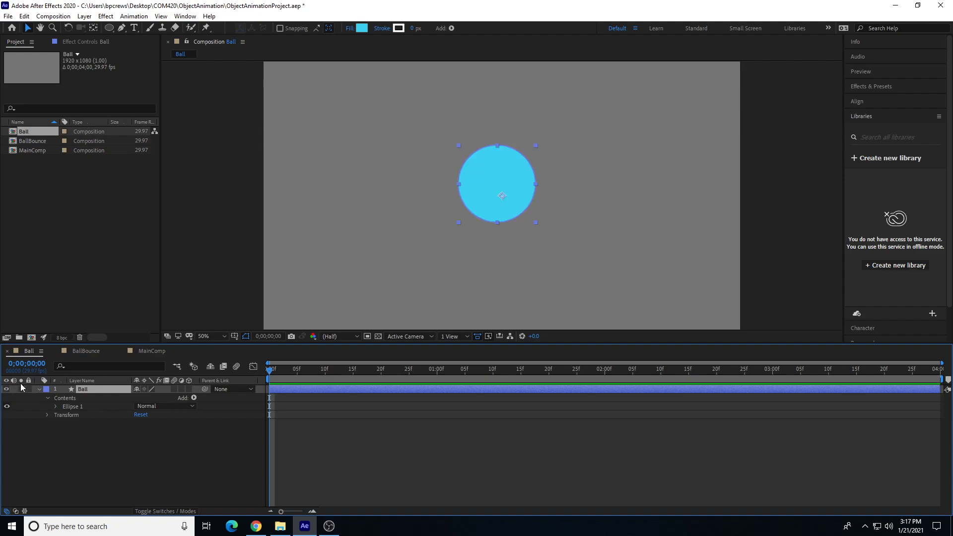
Examine the transform properties of Ellipse 1 within the Ball layer's contents.
left_click(48, 398)
left_click(47, 398)
left_click(70, 407)
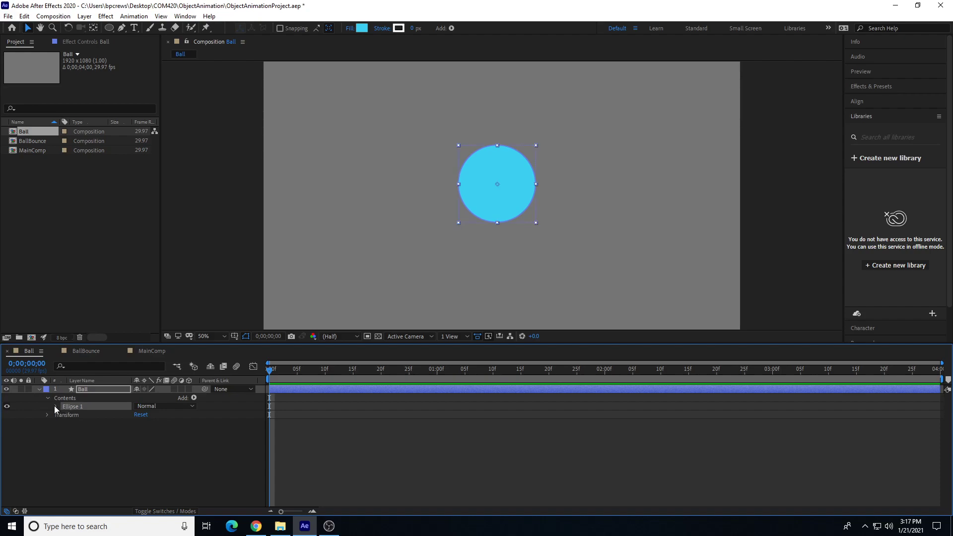
left_click(56, 406)
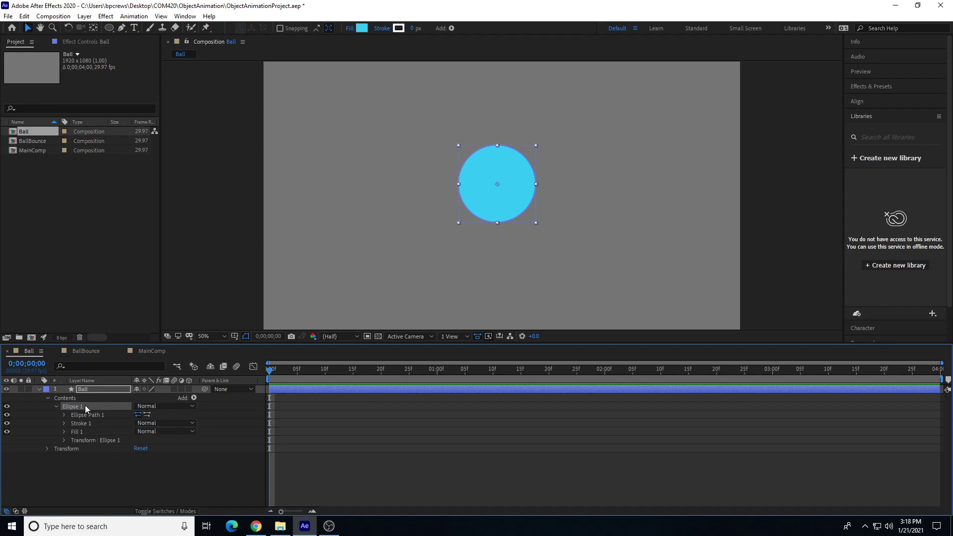
left_click(64, 440)
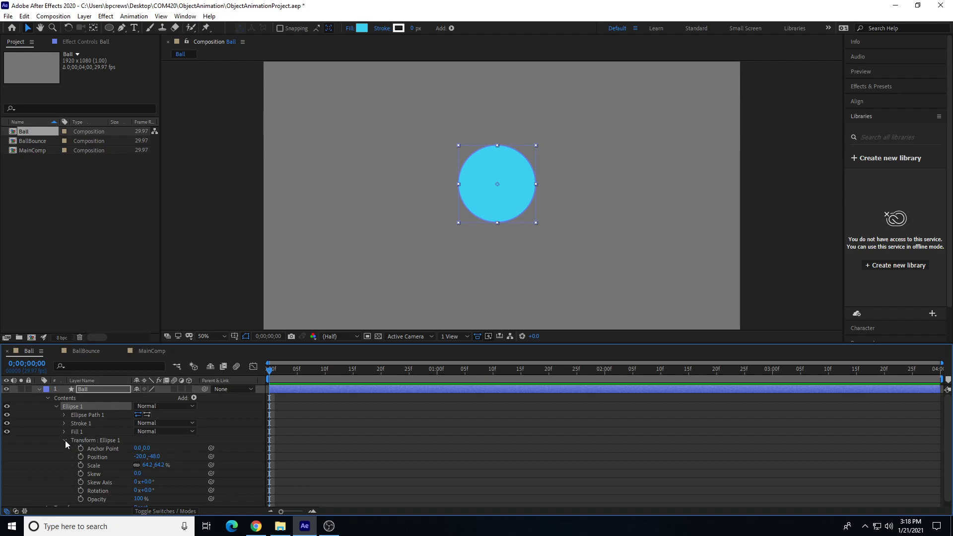
scroll(84, 435, "down", 1)
Try moving the circle down and to the right in the composition, and undo the move.
left_click_drag(498, 176, 558, 227)
key("ctrl+z")
key("ctrl+z")
key("ctrl+z")
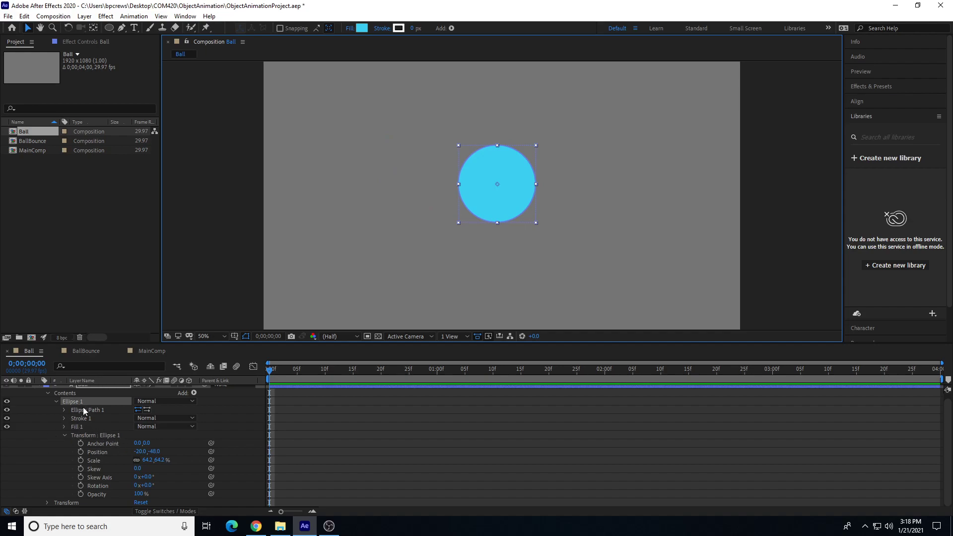
Collapse the Ball layer's contents and examine the layer's own transform properties.
scroll(86, 404, "up", 1)
left_click(90, 390)
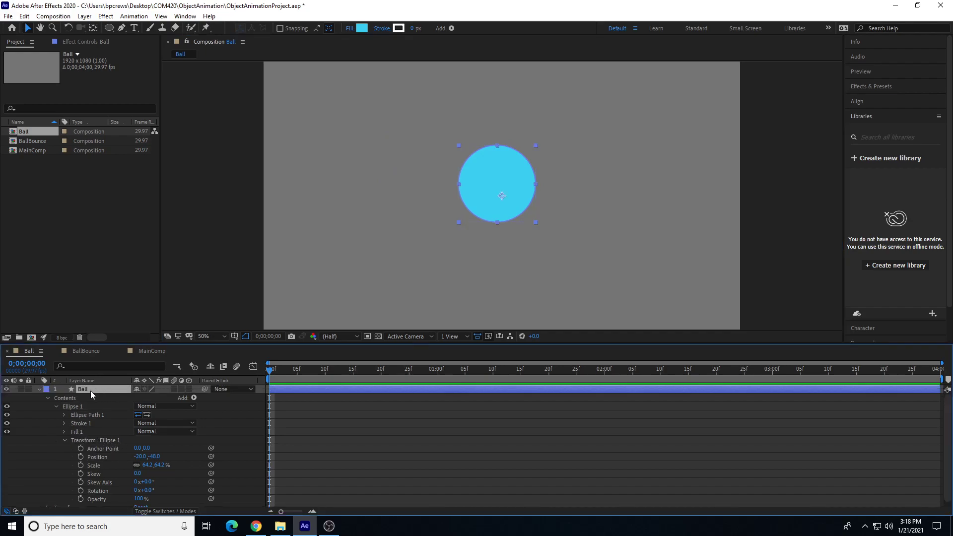
left_click(48, 398)
left_click(59, 405)
left_click(47, 406)
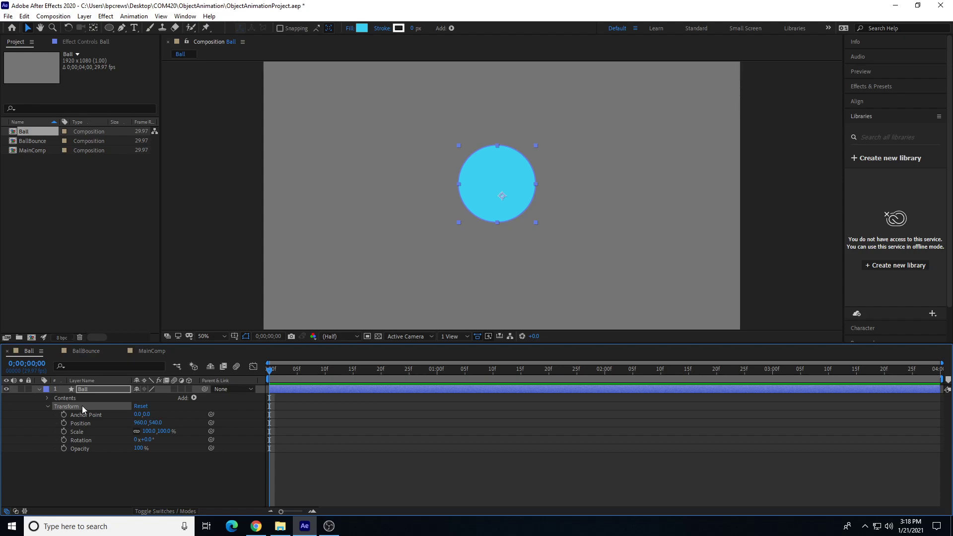
left_click(47, 405)
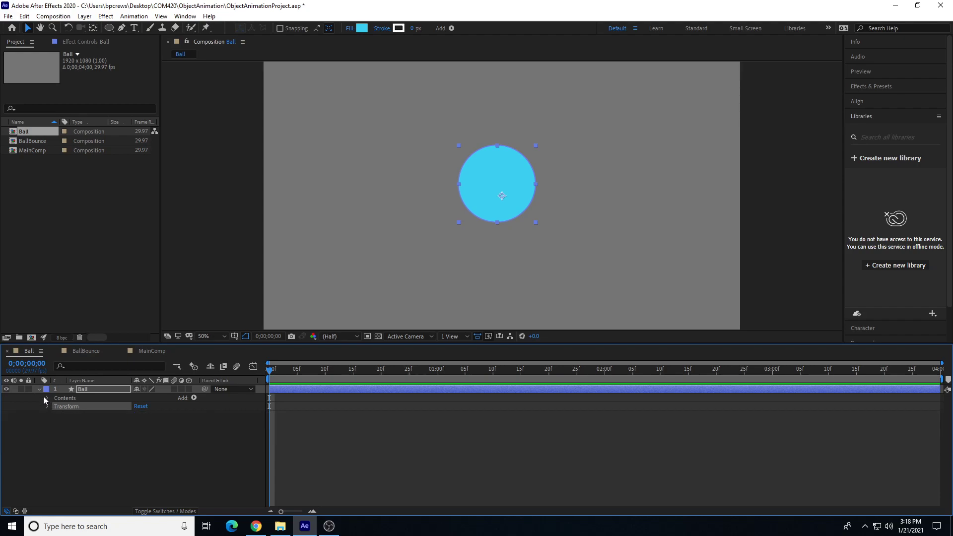
Reveal Ellipse 1's transform properties and adjust its Position to about -101, -21 and its Scale to about 72.2%.
left_click(48, 398)
left_click(70, 407)
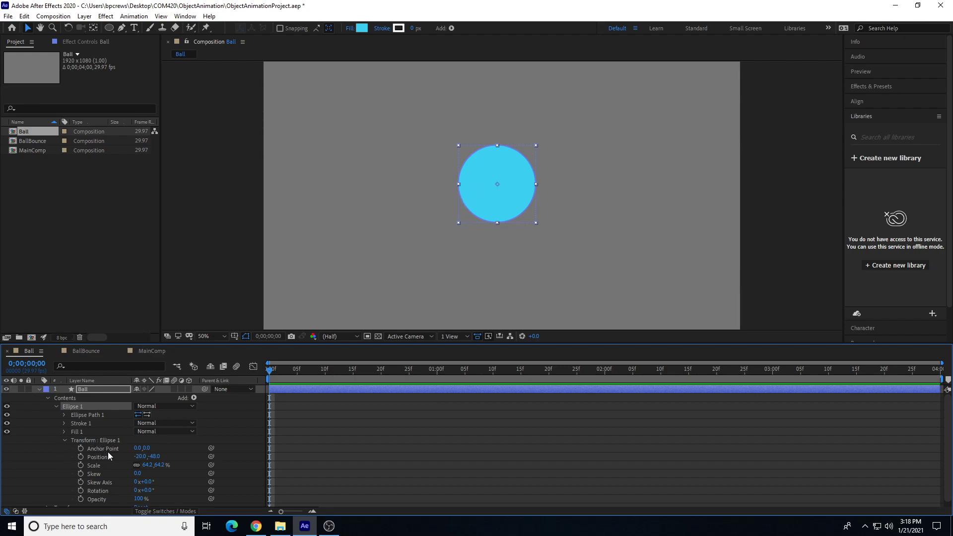
left_click(83, 441)
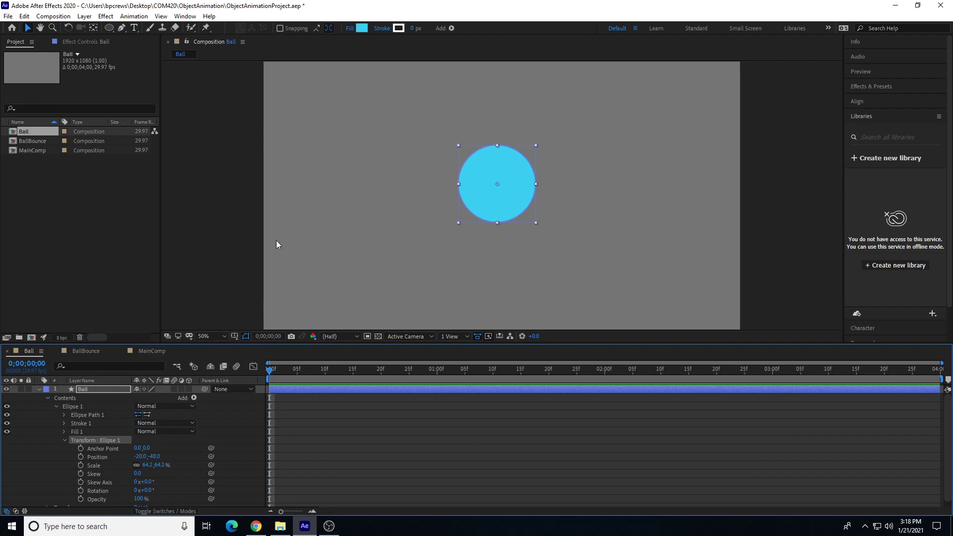
left_click_drag(142, 457, 166, 488)
key("ctrl+z")
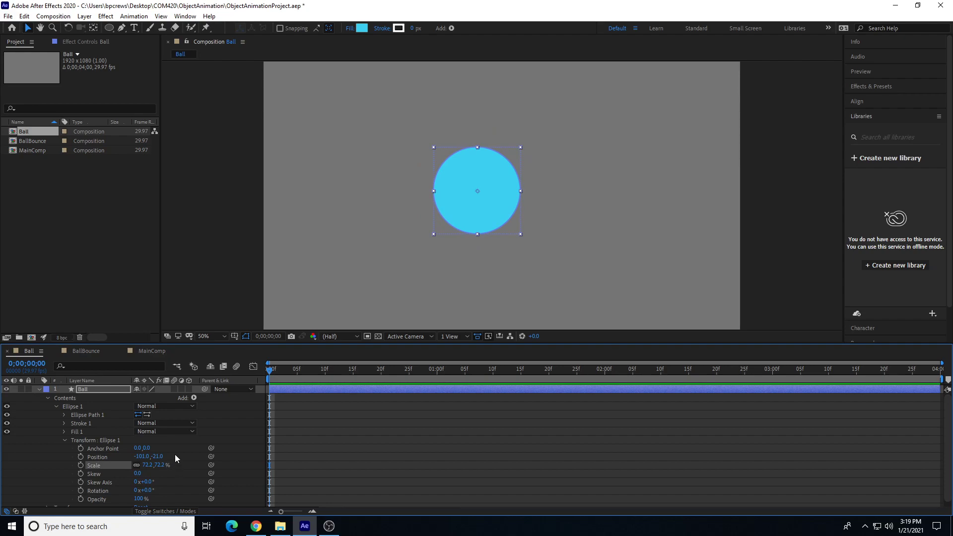
Try changing Ellipse 1's Opacity and return it to 100%.
mouse_move(137, 498)
left_mouse_down()
mouse_move(103, 498)
mouse_move(149, 498)
left_mouse_up()
left_click(138, 498)
key("Return")
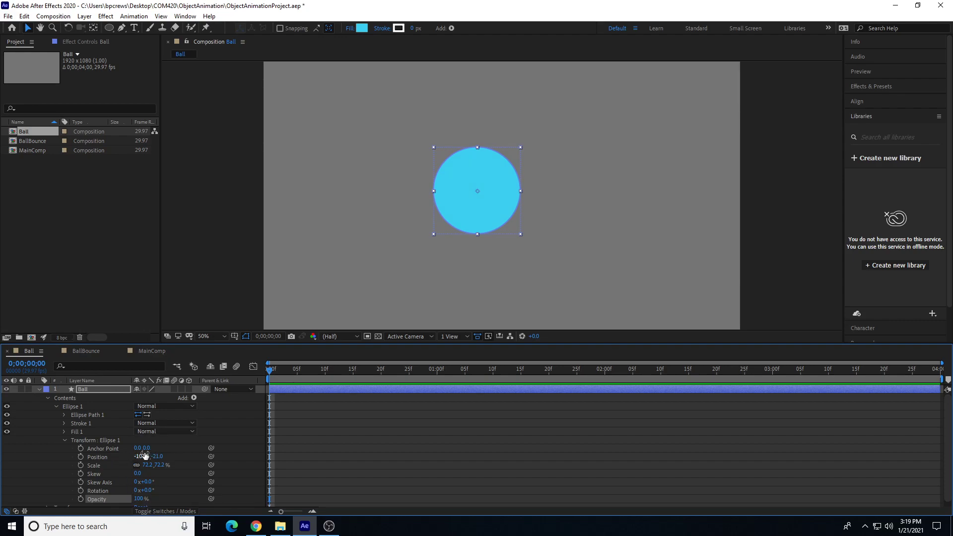
Center Ellipse 1 by setting its Position to X 0 and Y 0, using % of composition as the units.
right_click(136, 456)
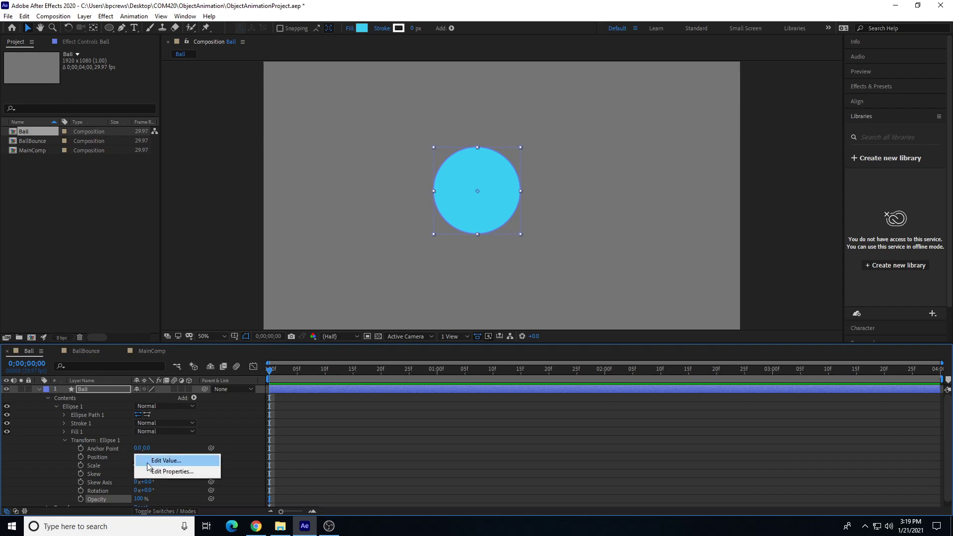
left_click(174, 461)
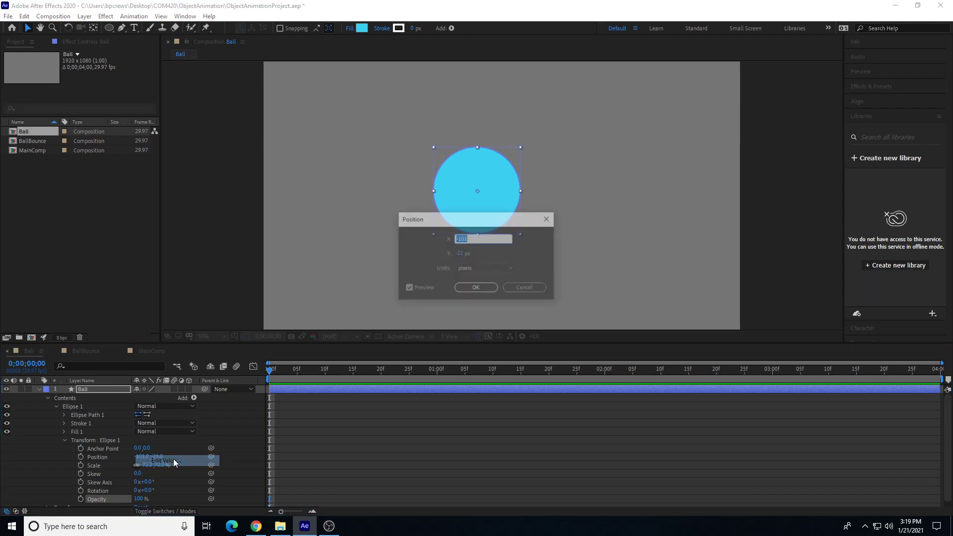
left_click_drag(448, 218, 292, 187)
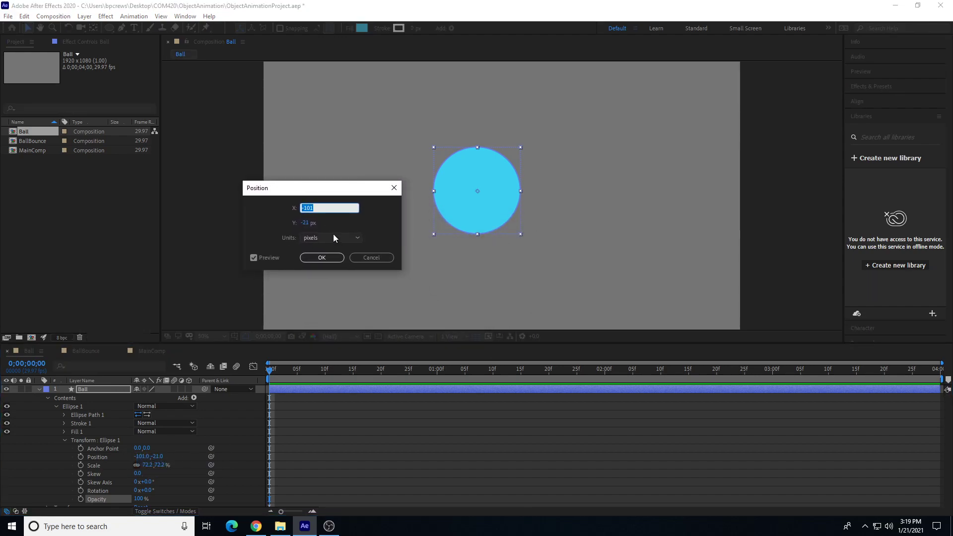
left_click(316, 239)
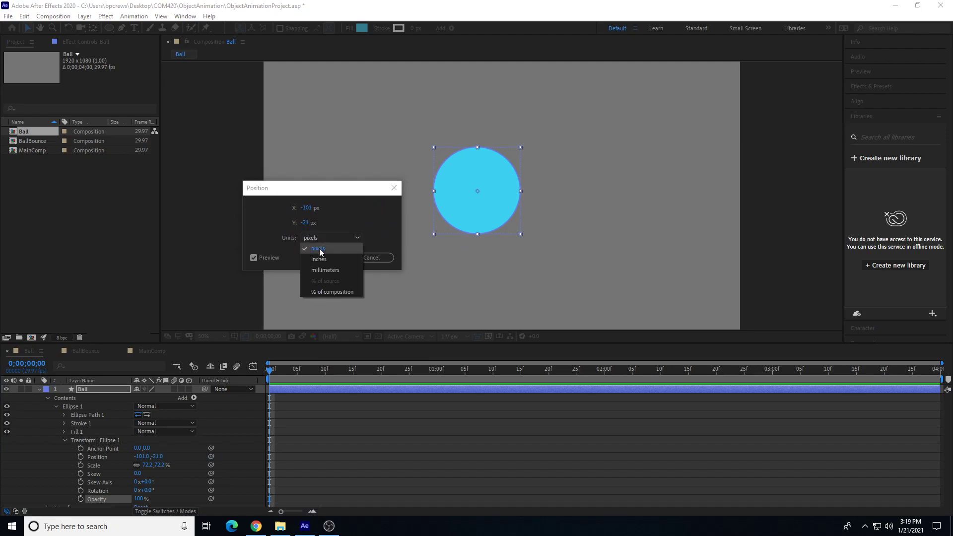
left_click(313, 293)
left_click(311, 207)
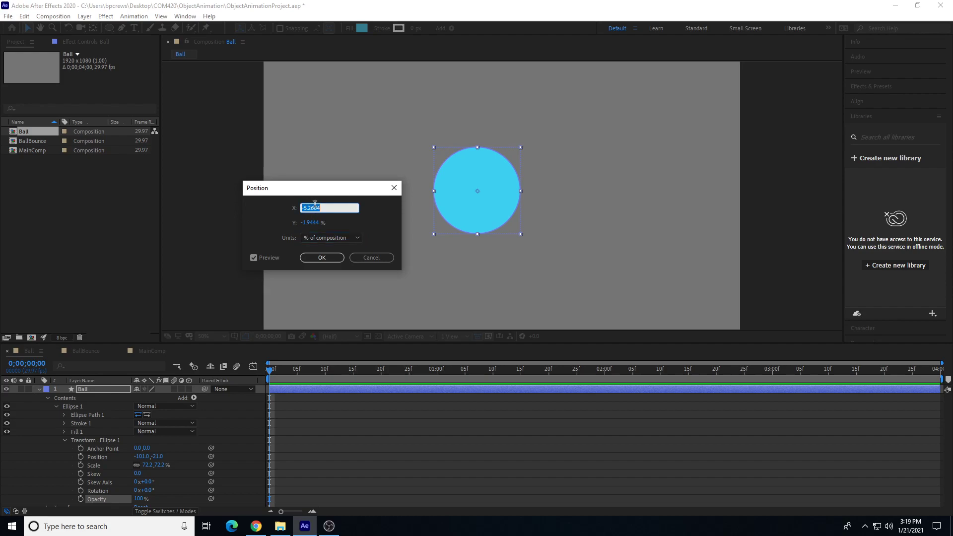
type("0")
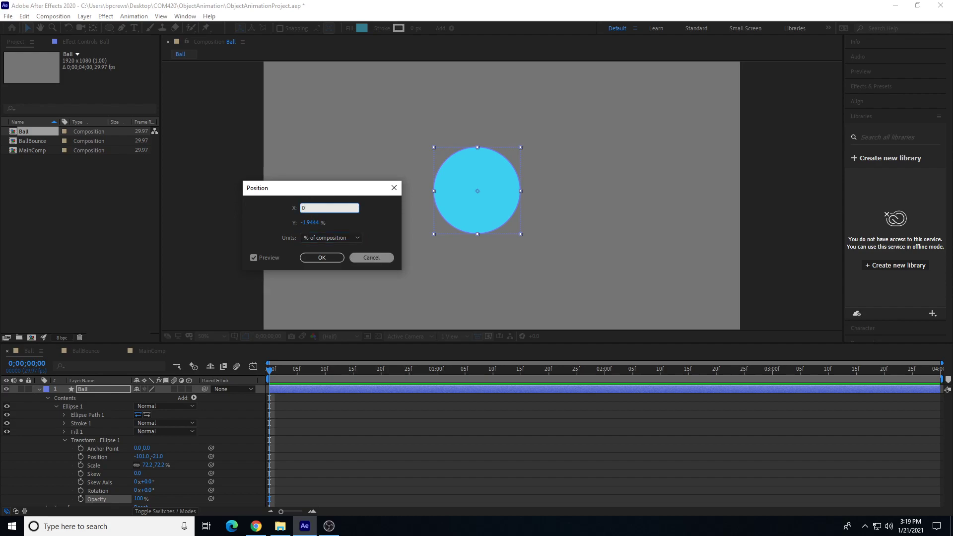
key("Tab")
type("0")
key("Tab")
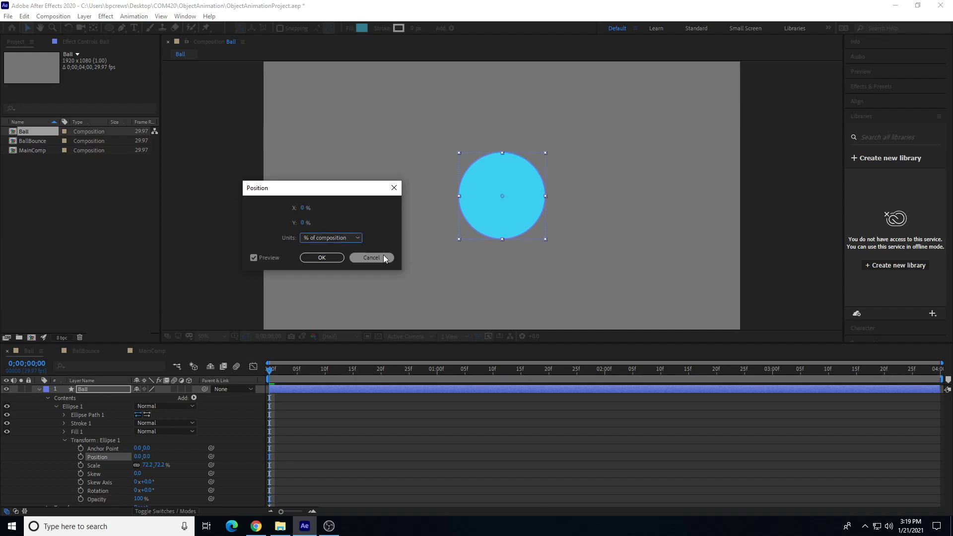
left_click(326, 258)
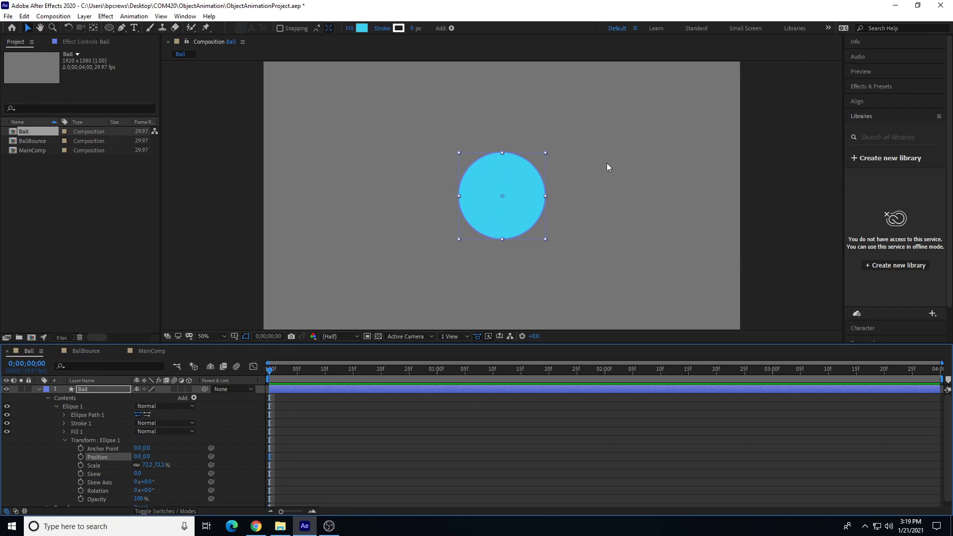
Try offsetting Ellipse 1's Anchor Point horizontally to about 212, 0 within its transform properties.
left_click(64, 440)
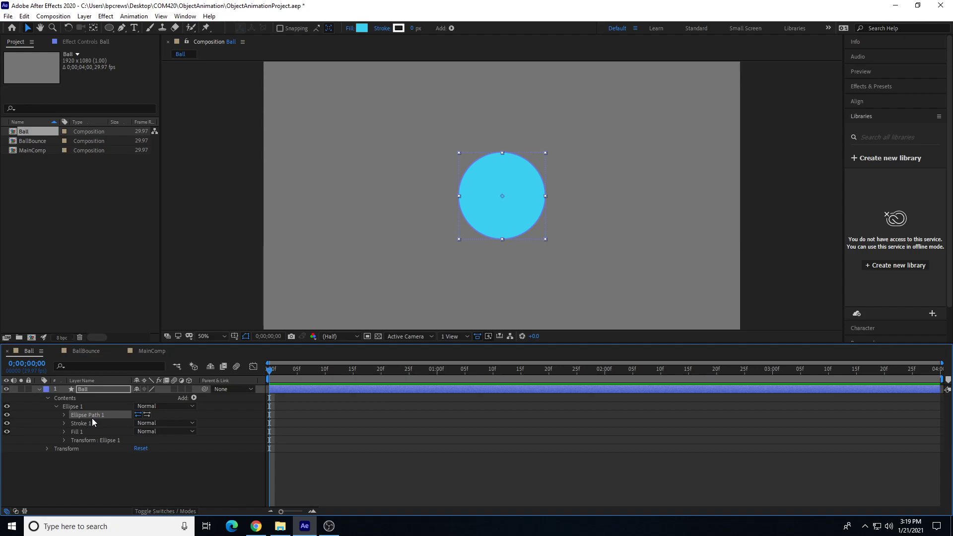
left_click(64, 440)
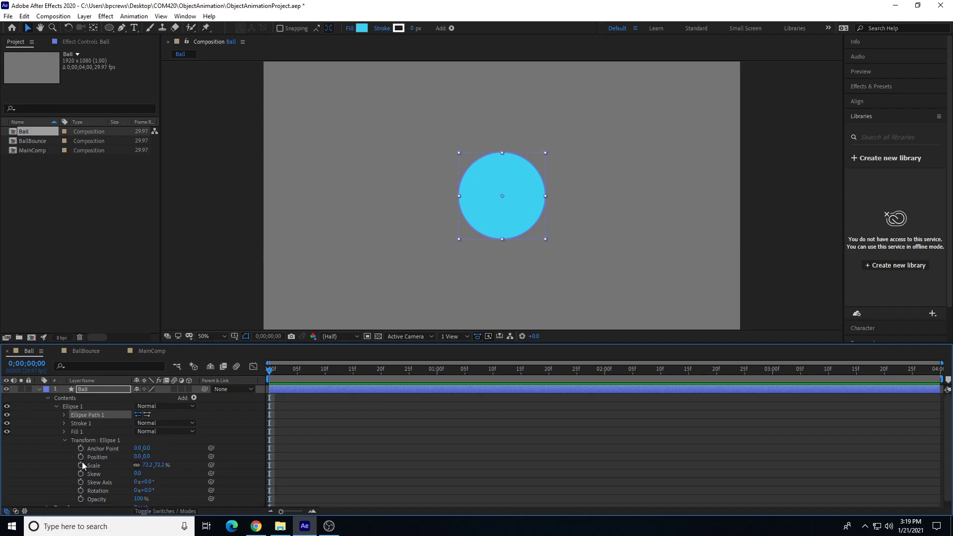
left_click_drag(137, 448, 177, 465)
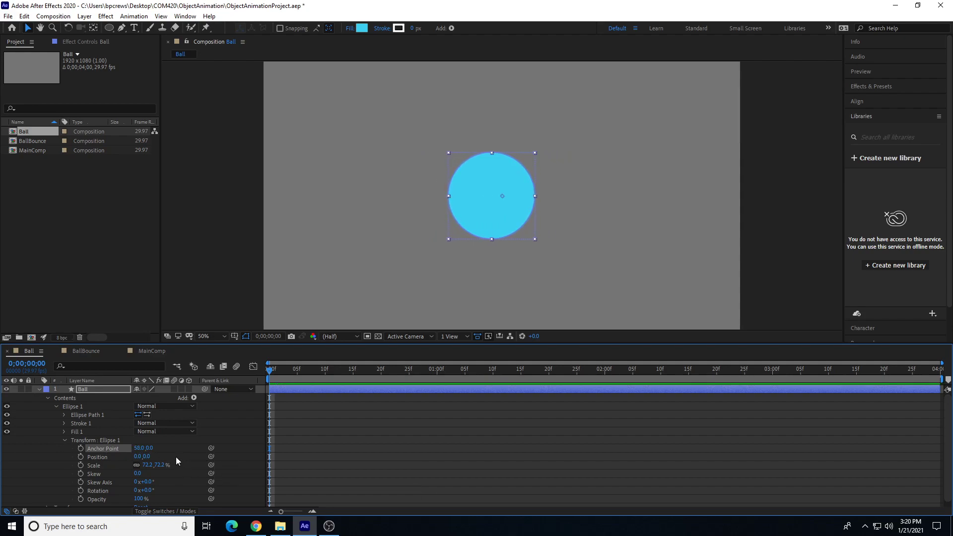
left_click_drag(132, 448, 226, 477)
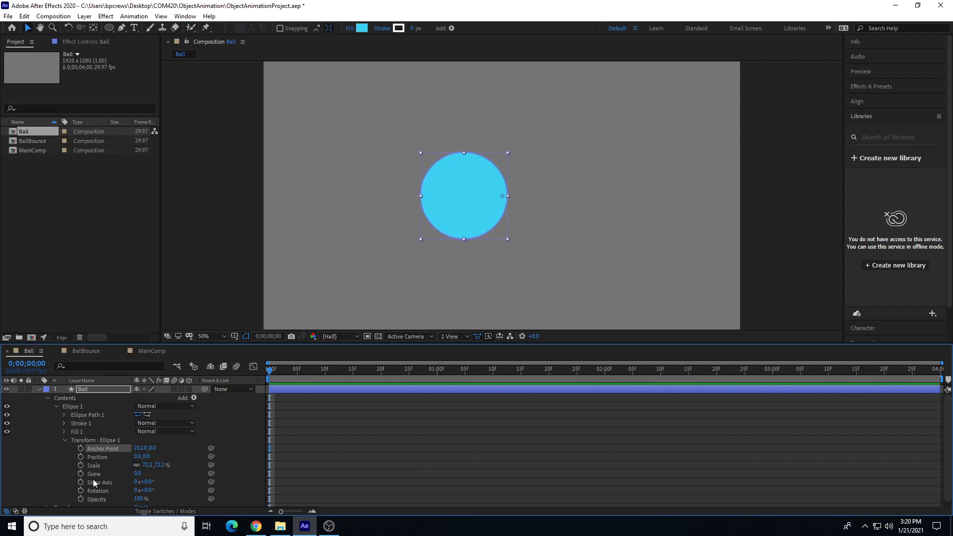
Try rotating Ellipse 1 around the offset anchor point, and undo the rotation and anchor point changes.
mouse_move(141, 493)
left_mouse_down()
mouse_move(162, 492)
mouse_move(141, 489)
mouse_move(157, 483)
left_mouse_up()
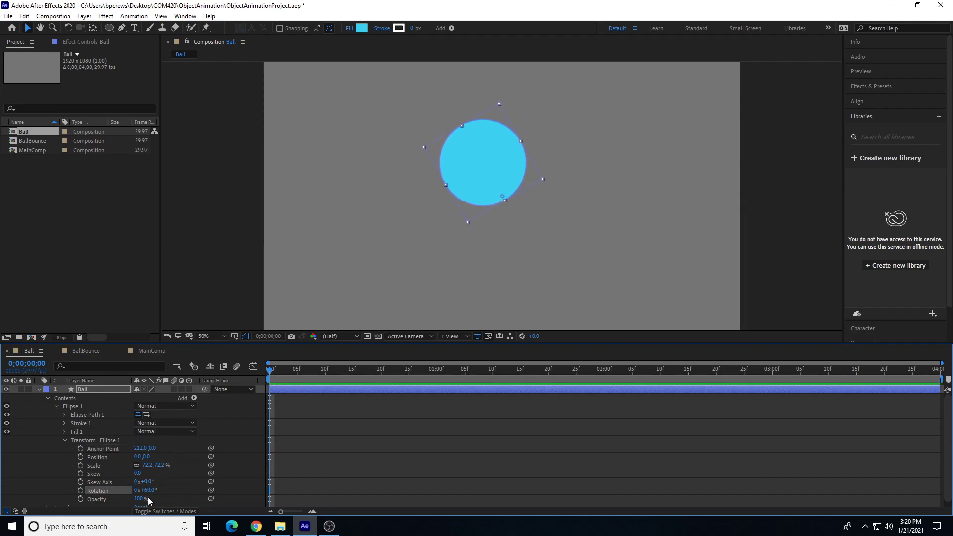
mouse_move(148, 490)
left_mouse_down()
mouse_move(158, 495)
mouse_move(127, 495)
mouse_move(164, 489)
left_mouse_up()
key("ctrl+z")
key("ctrl+z")
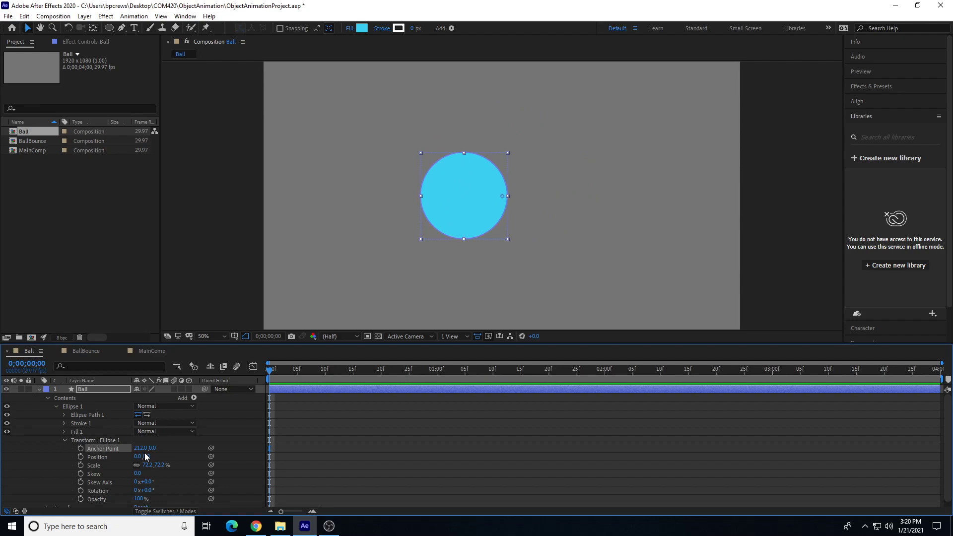
key("ctrl+z")
key("ctrl+z")
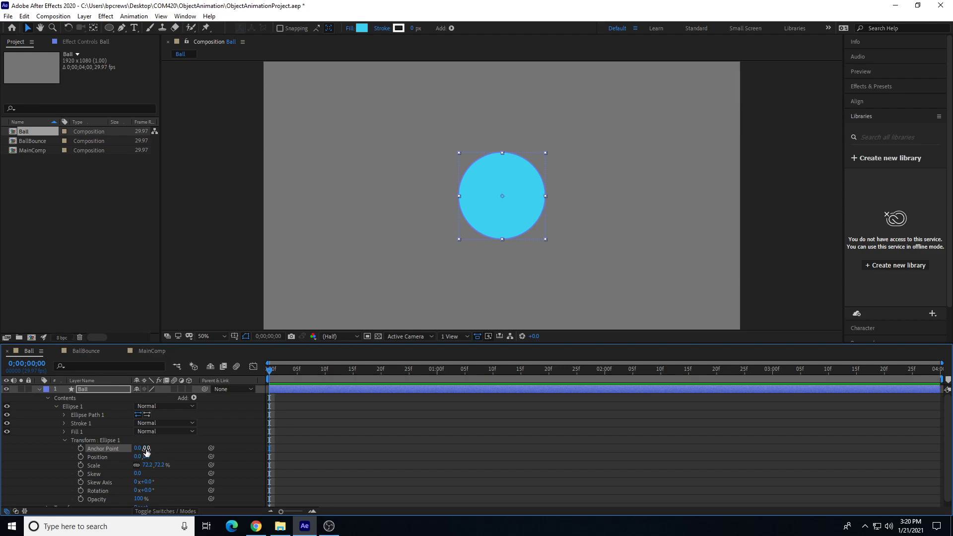
Set Ellipse 1's Anchor Point to about 0, 235 at the circle's base, try a scale change and undo it, and collapse Ellipse 1.
left_click_drag(147, 452, 241, 472)
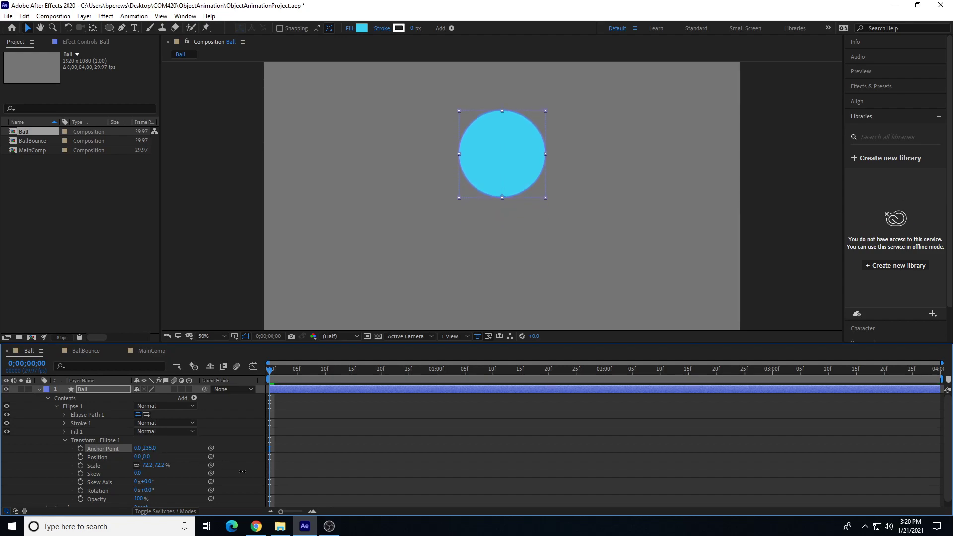
left_click_drag(151, 465, 180, 499)
key("ctrl+z")
key("ctrl+z")
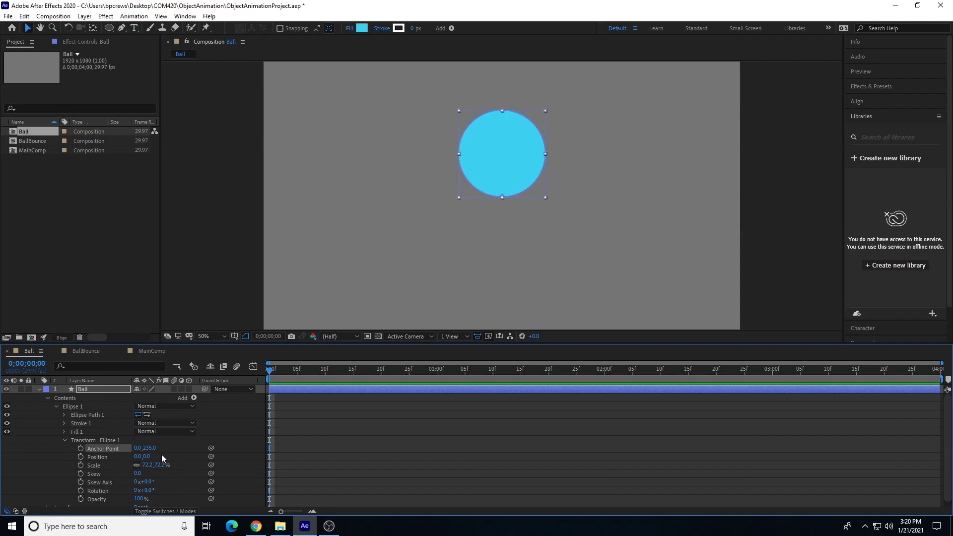
left_click_drag(147, 448, 143, 448)
left_click(55, 406)
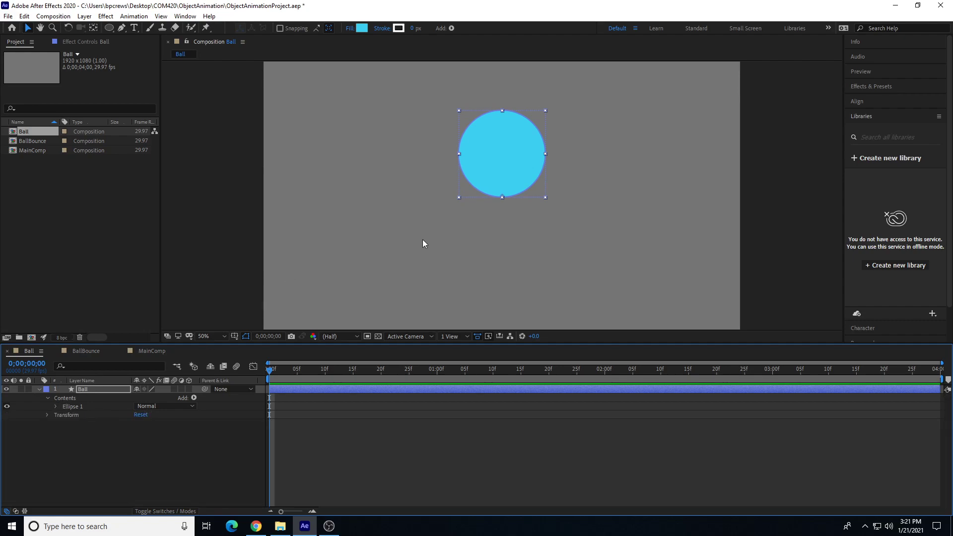
Activate the Ellipse tool, try a pale blue BFE9F2 fill on the circle, and undo the fill change.
left_click(109, 28)
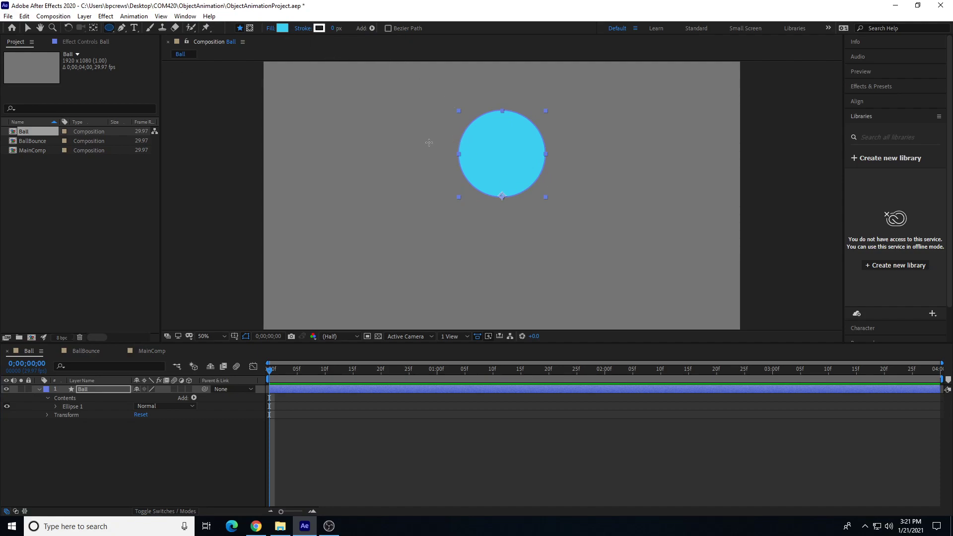
left_click(282, 28)
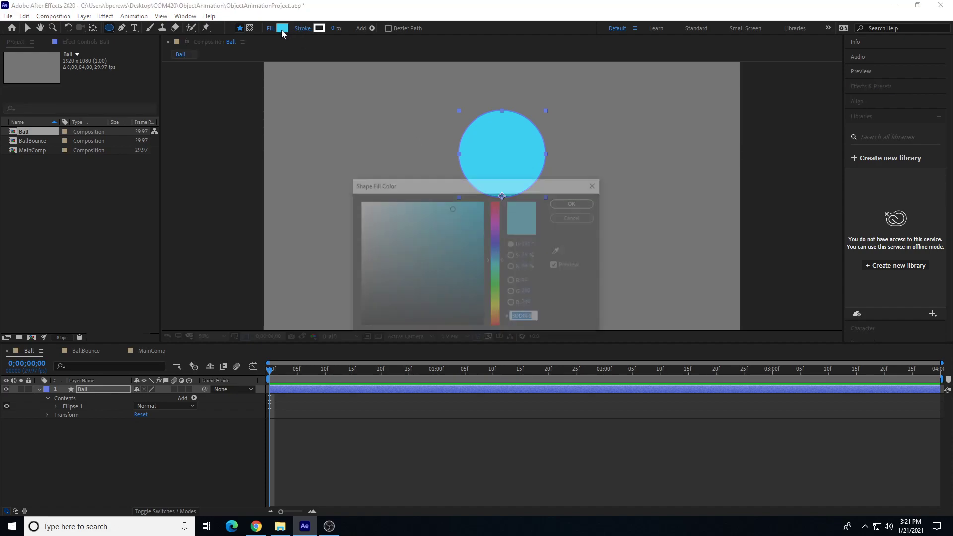
left_click_drag(434, 212, 385, 207)
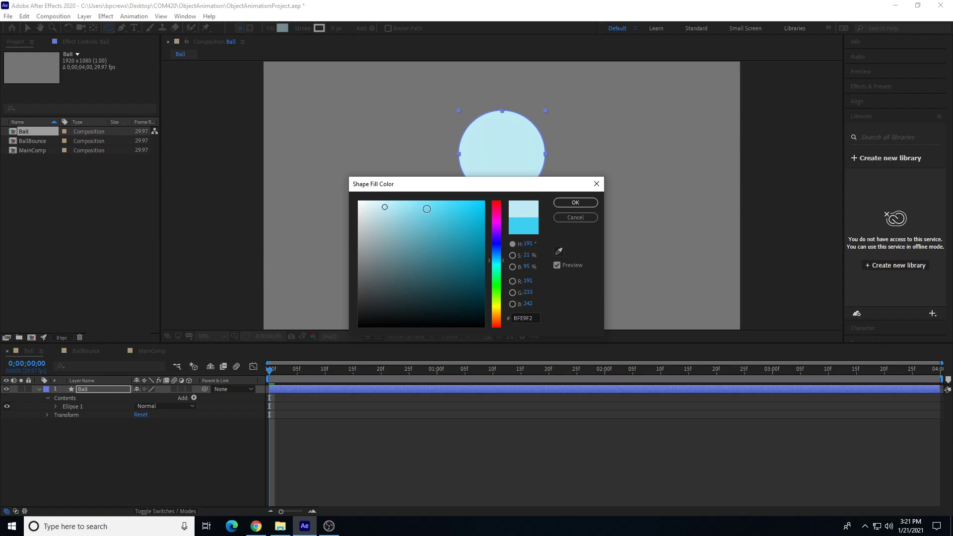
left_click(575, 202)
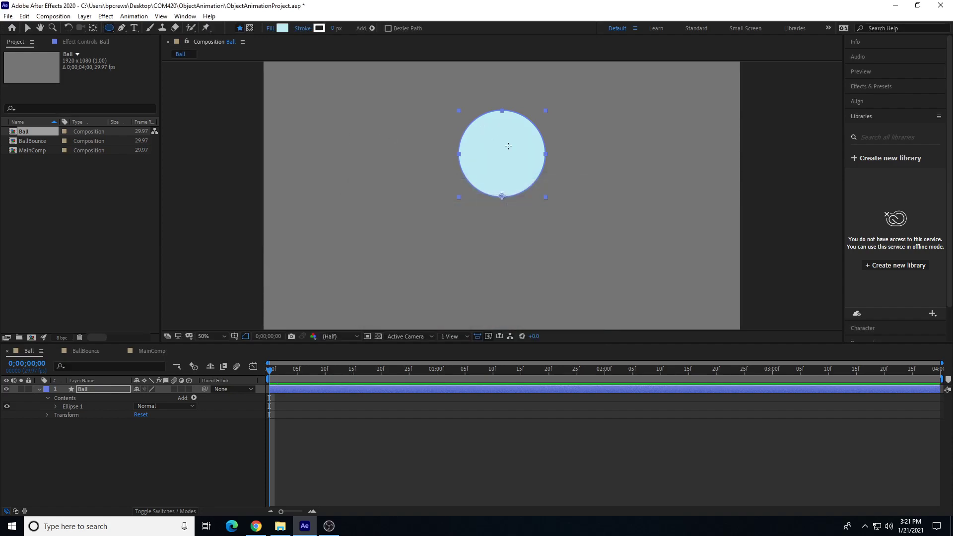
key("ctrl+z")
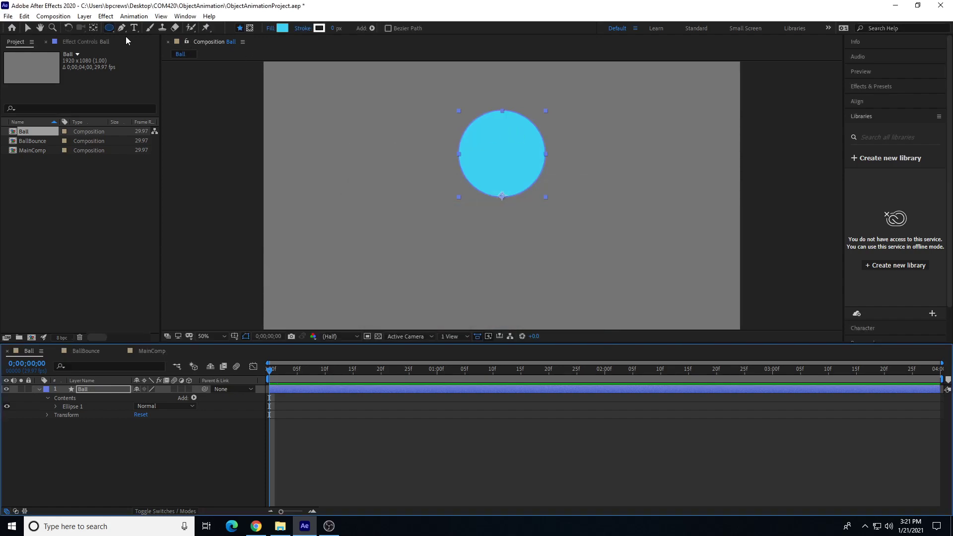
Change the circle's fill to a deeper medium blue.
left_click(281, 28)
left_click(465, 213)
left_click_drag(502, 261, 502, 256)
left_click(575, 202)
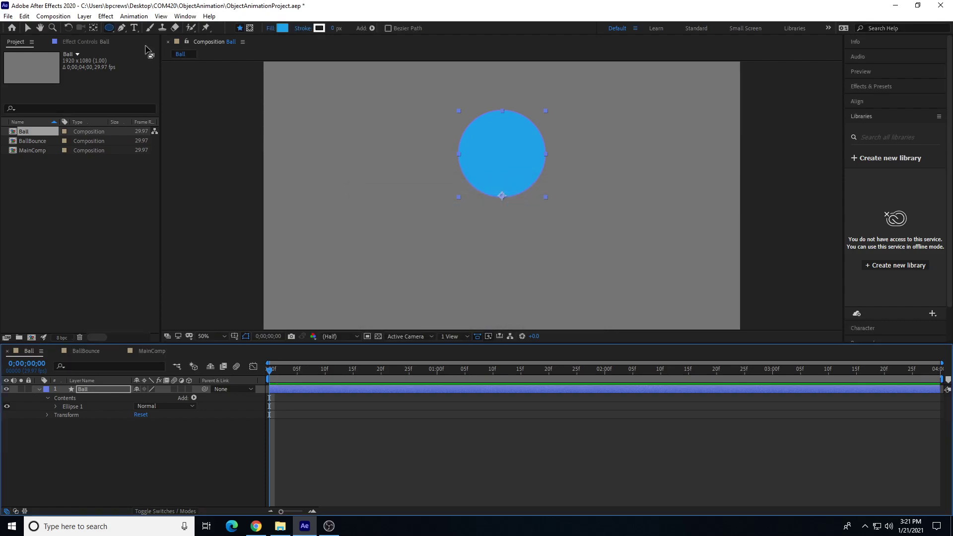
Draw a small highlight circle in the ball's upper right area and fill it with pale blue A1CDE4.
left_click_drag(508, 123, 532, 149)
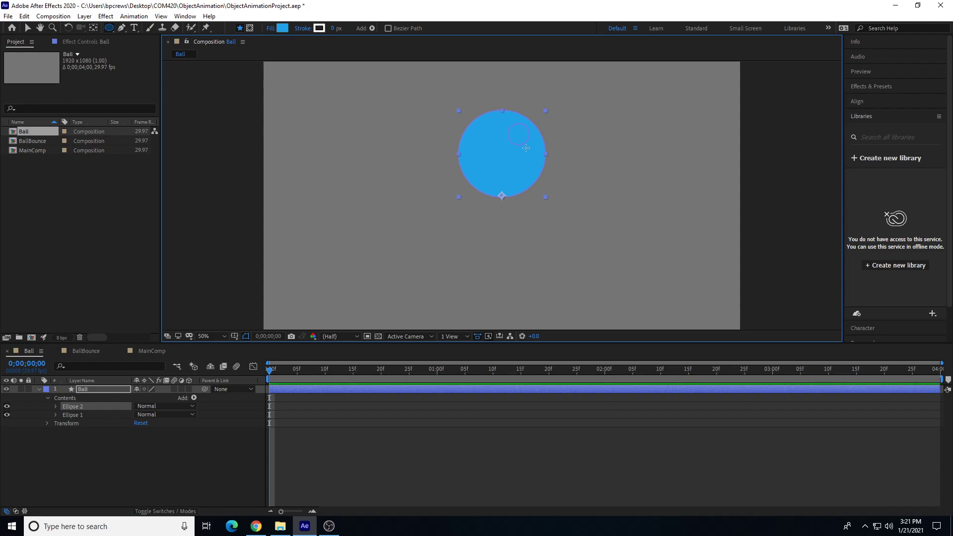
left_click(283, 30)
mouse_move(412, 215)
left_mouse_down()
mouse_move(383, 208)
mouse_move(395, 214)
left_mouse_up()
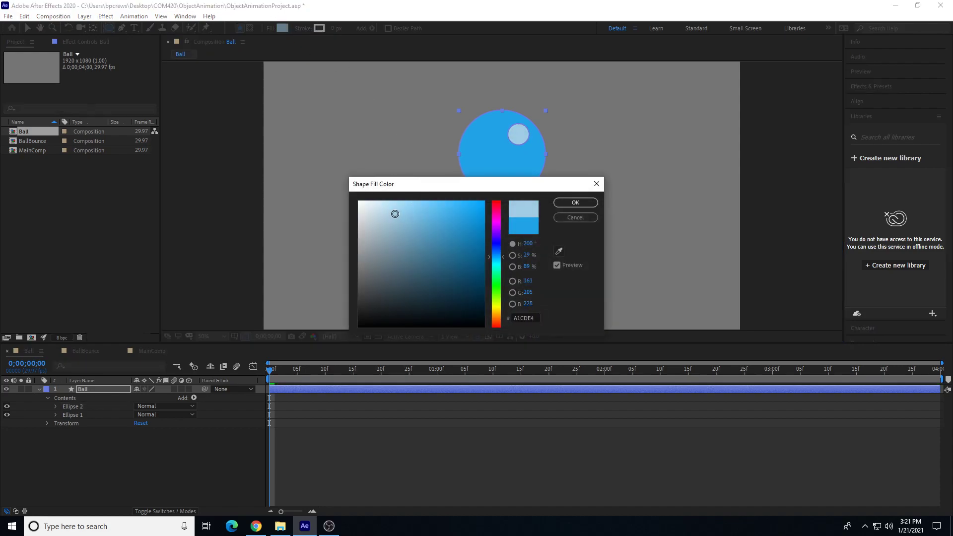
left_click(576, 203)
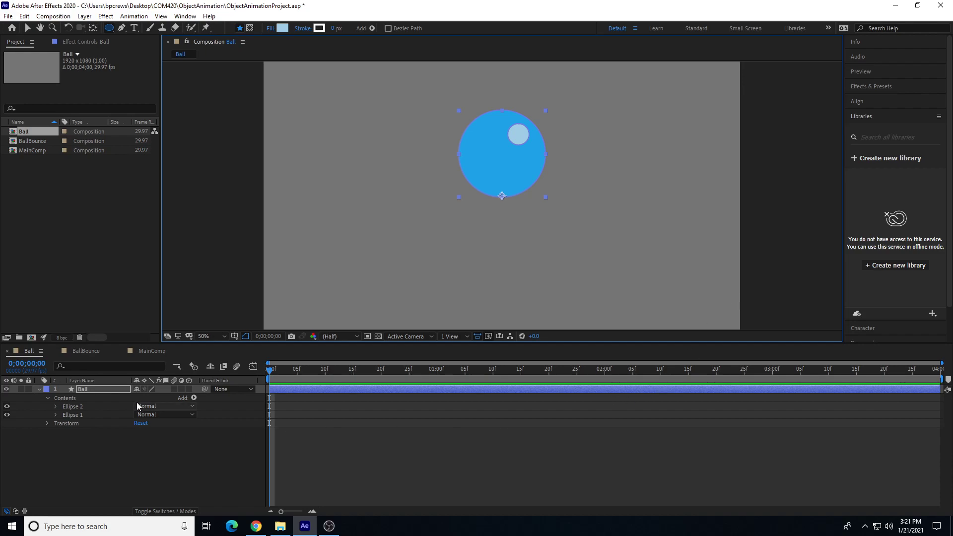
Open the BallBounce composition and add the Ball composition to it as a layer.
left_click(35, 141)
left_click(34, 131)
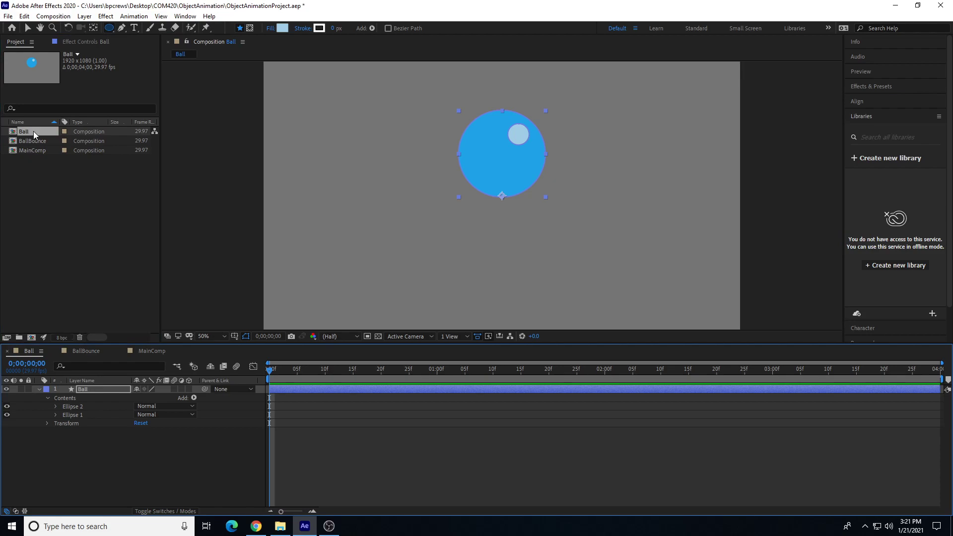
double_click(33, 142)
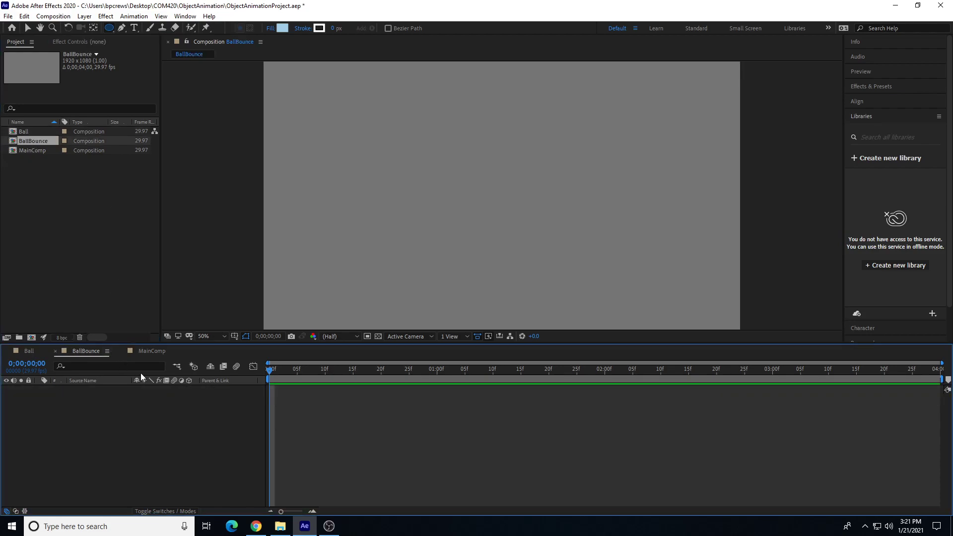
left_click(30, 132)
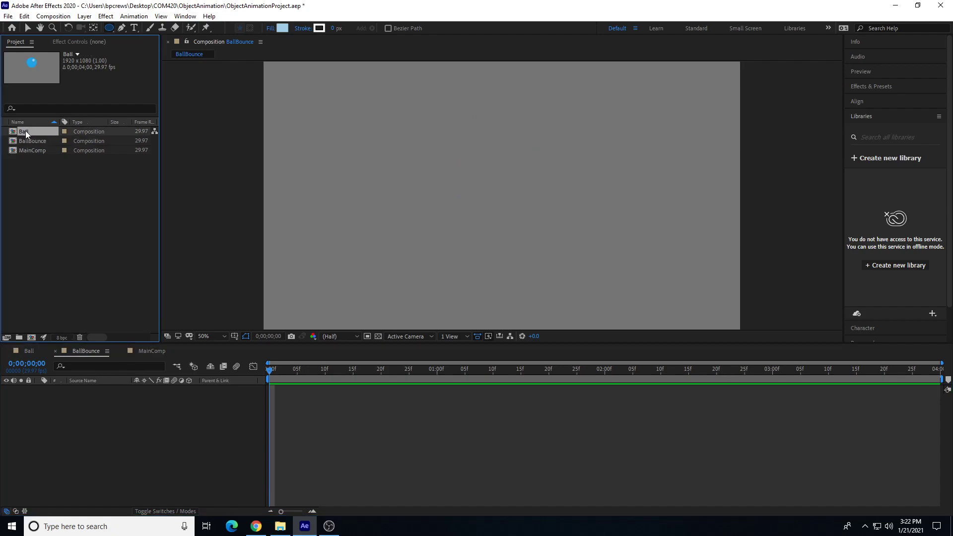
left_click_drag(52, 204, 96, 452)
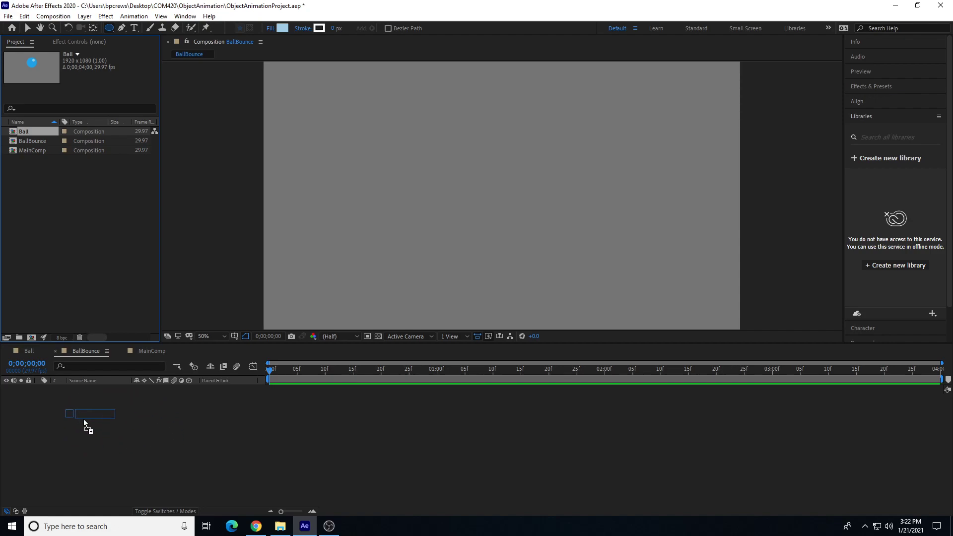
Place the Ball composition in the BallBounce timeline as a layer and activate the Selection tool.
left_click_drag(138, 423, 136, 426)
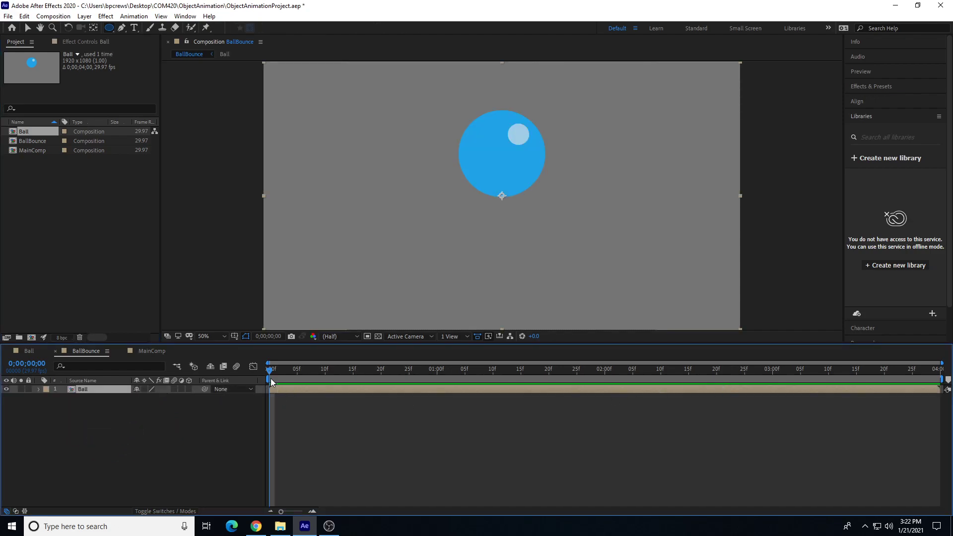
left_click_drag(270, 369, 202, 401)
left_click(26, 28)
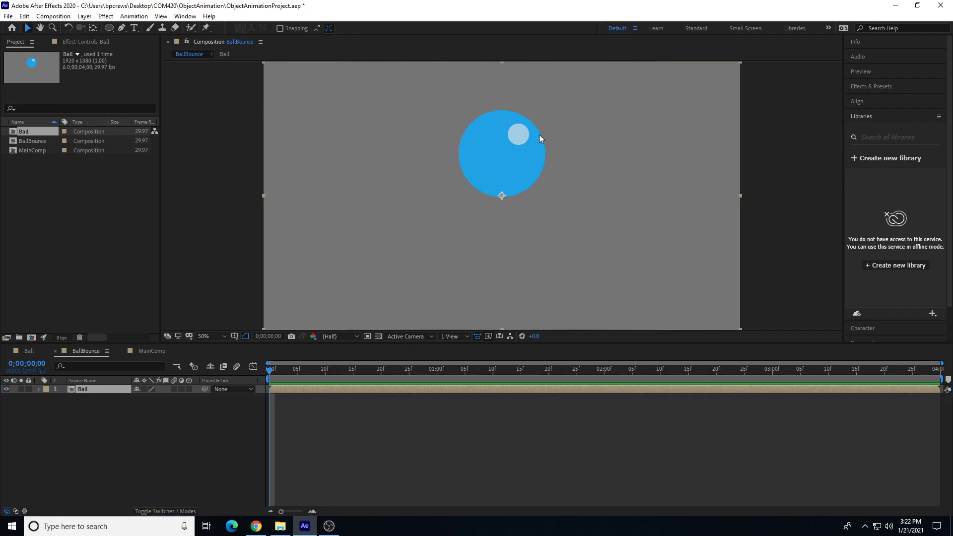
Try moving the ball down and to the left in the frame, and undo the move.
left_click_drag(487, 153, 454, 188)
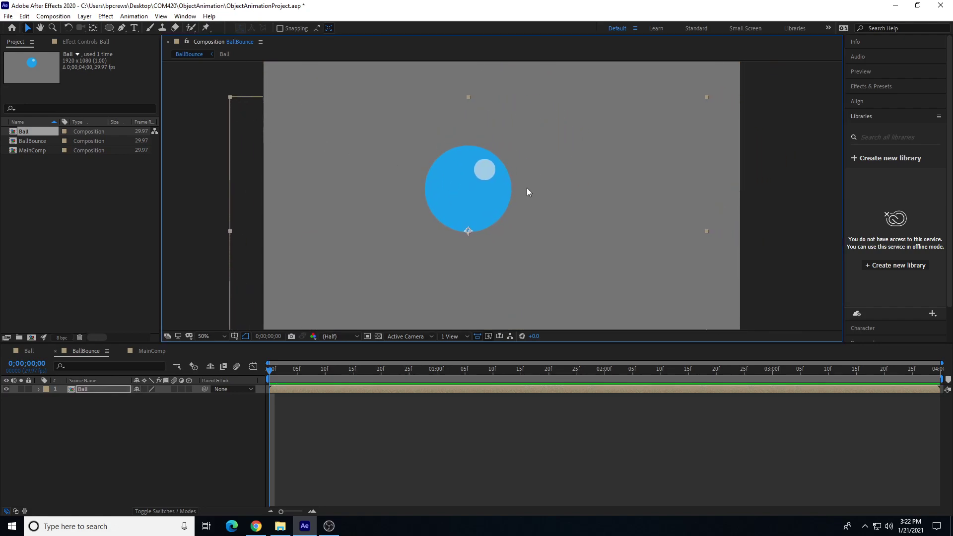
key("ctrl+z")
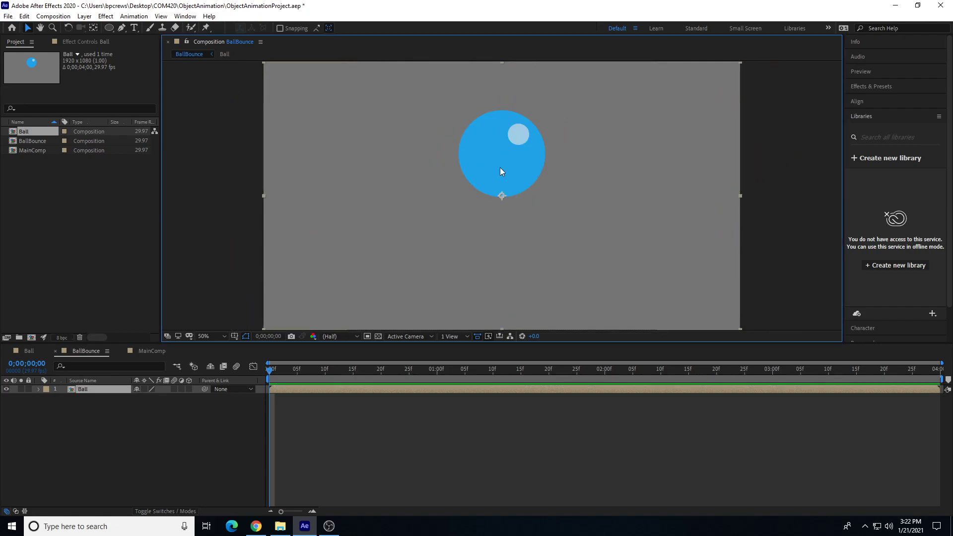
Open the Ball composition and draw a region of interest around the ball.
double_click(37, 131)
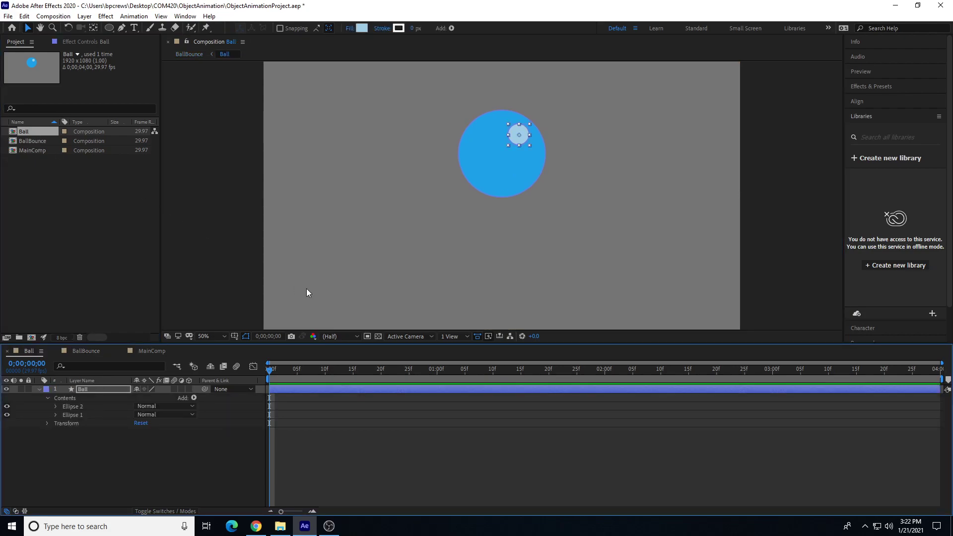
left_click(368, 336)
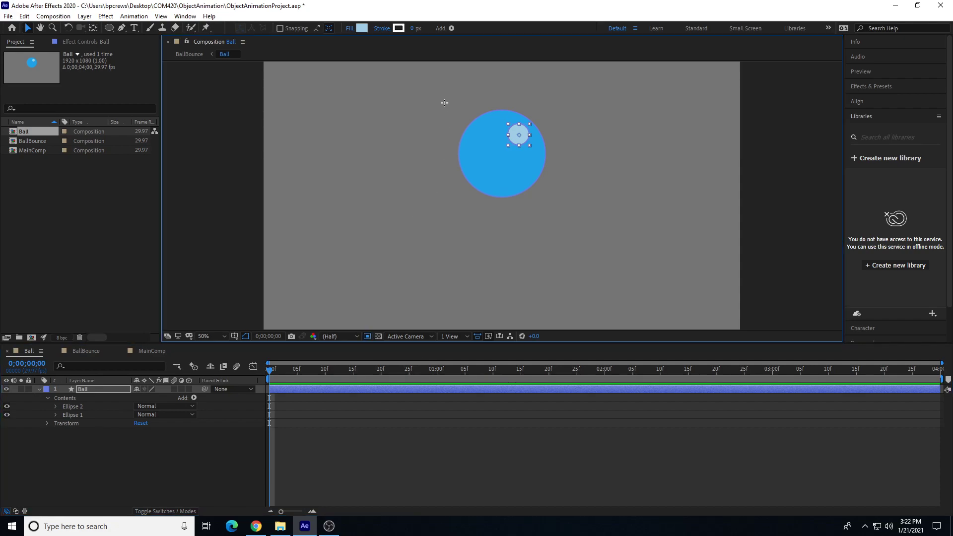
left_click_drag(437, 101, 564, 206)
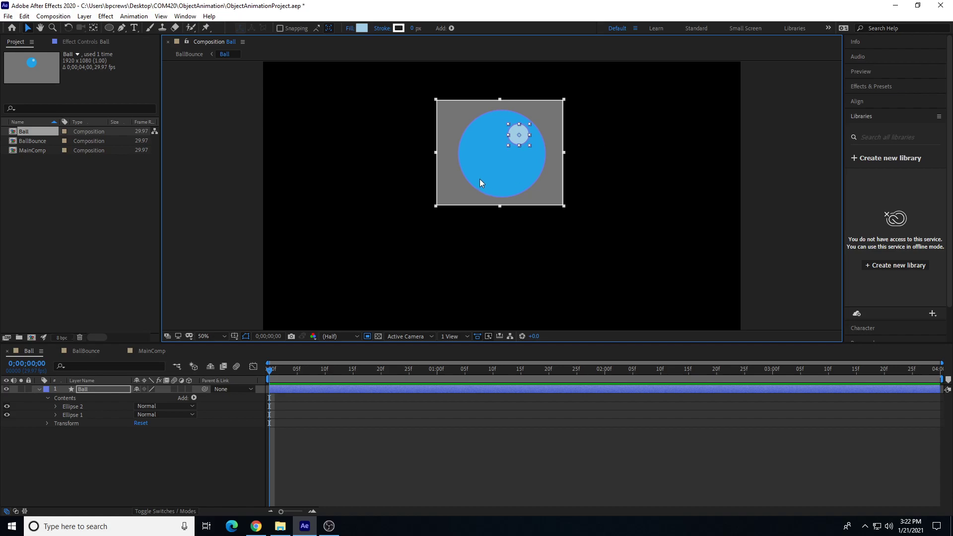
Tighten all four sides of the region of interest so it closely fits the ball's edges.
scroll(479, 182, "up", 2)
scroll(448, 184, "up", 1)
scroll(446, 182, "down", 1)
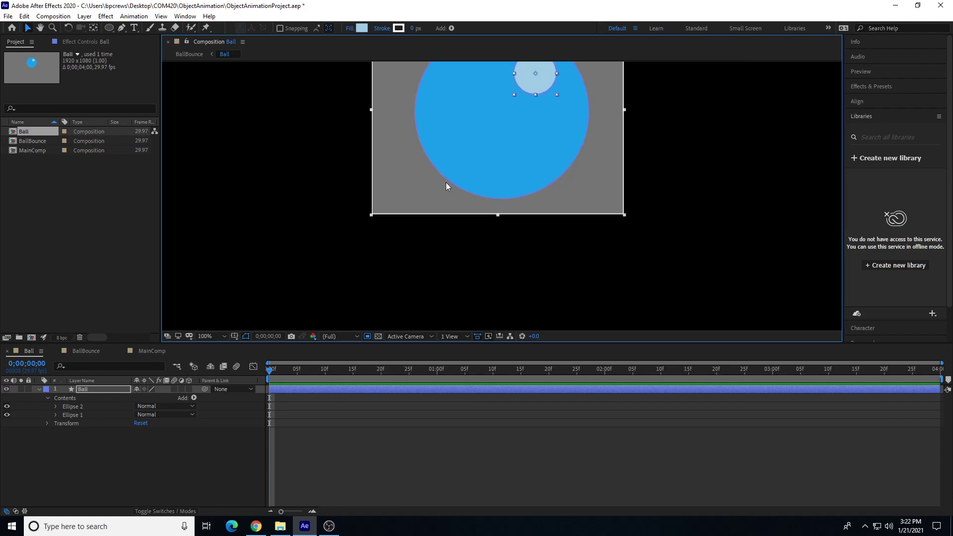
key("space")
left_click_drag(438, 155, 388, 232)
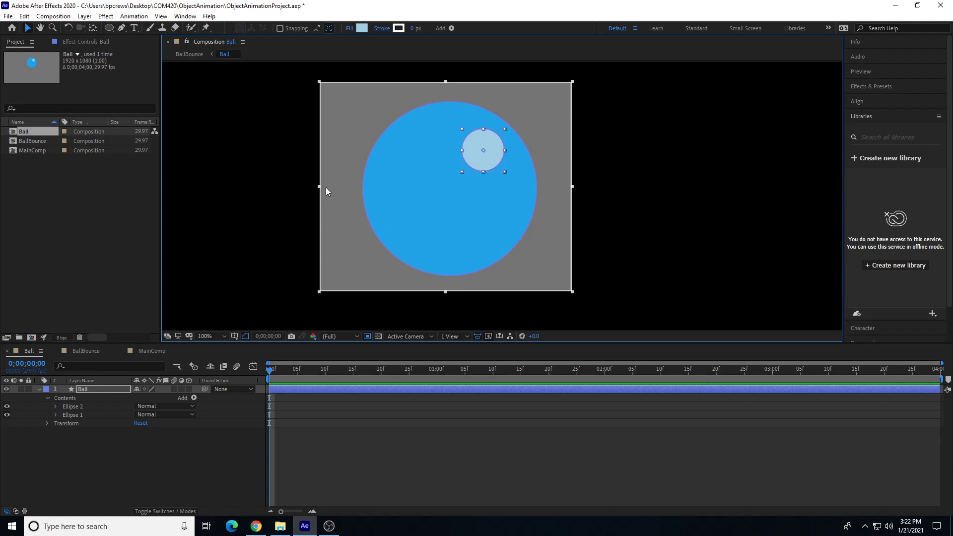
left_click_drag(318, 189, 360, 191)
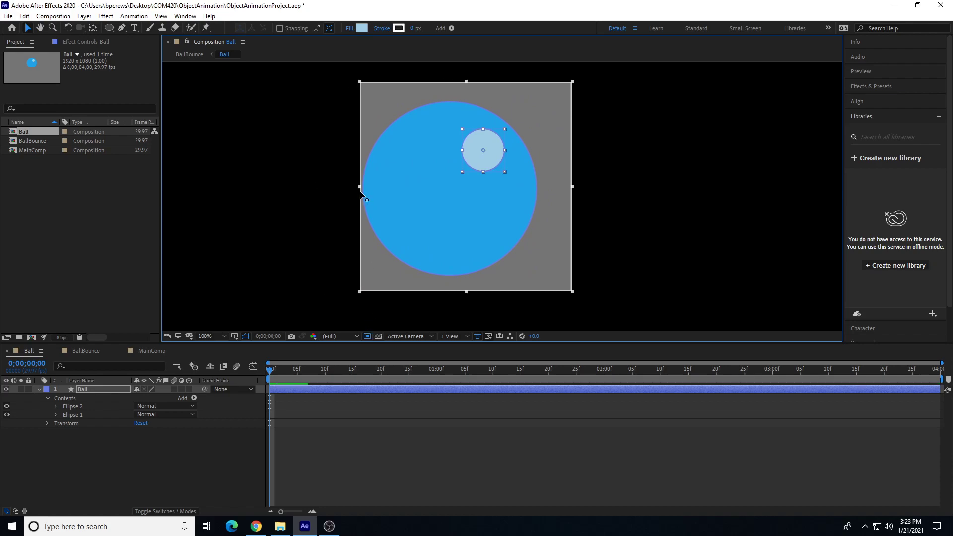
left_click_drag(467, 82, 465, 99)
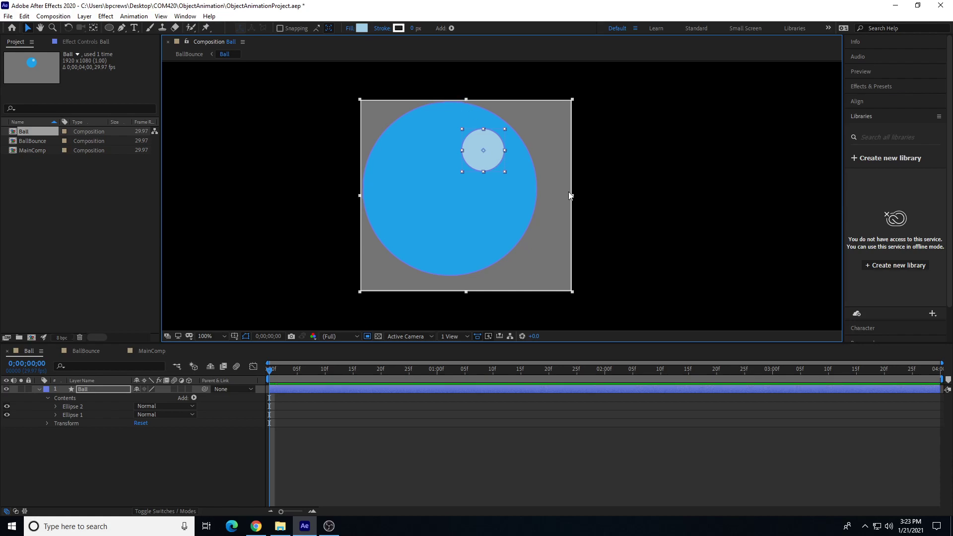
left_click_drag(568, 197, 540, 196)
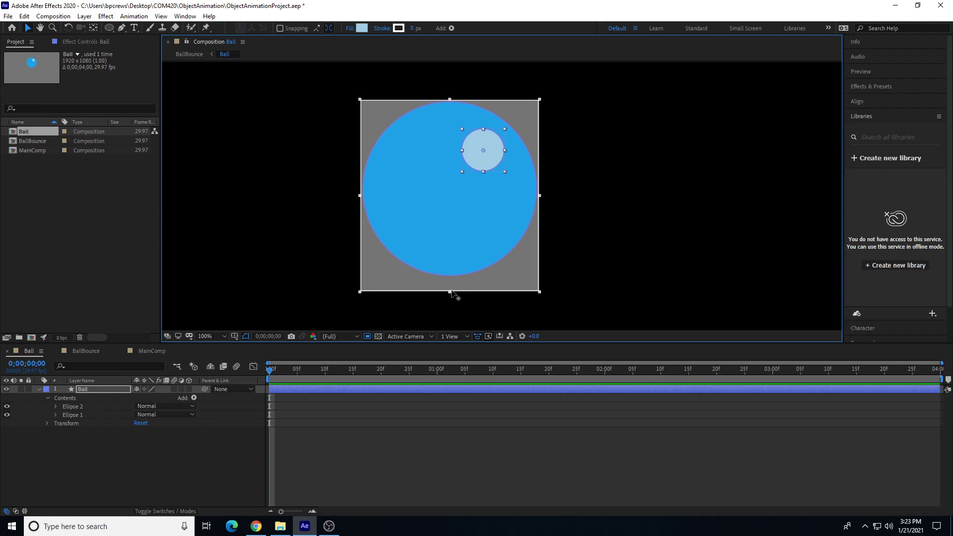
left_click_drag(450, 291, 449, 278)
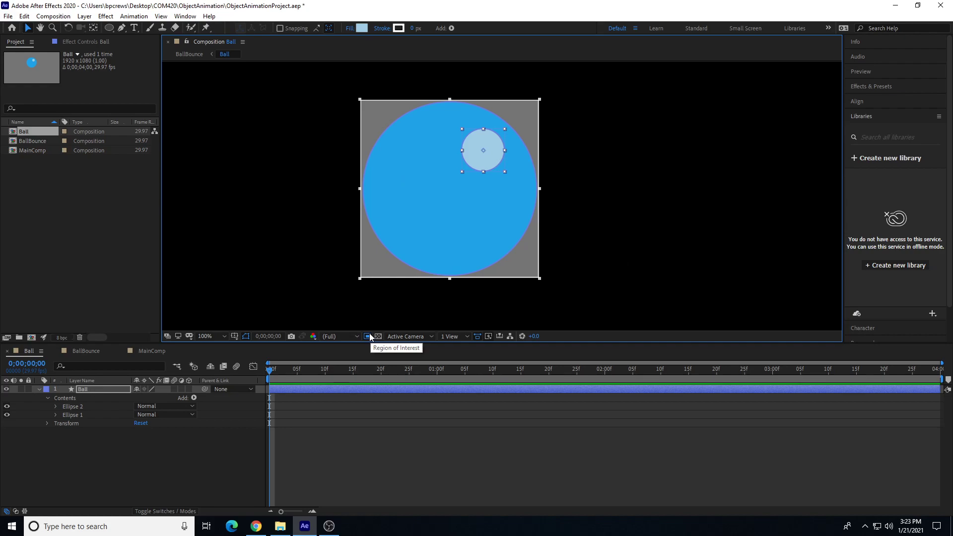
Crop the Ball composition to the region of interest.
left_click(67, 21)
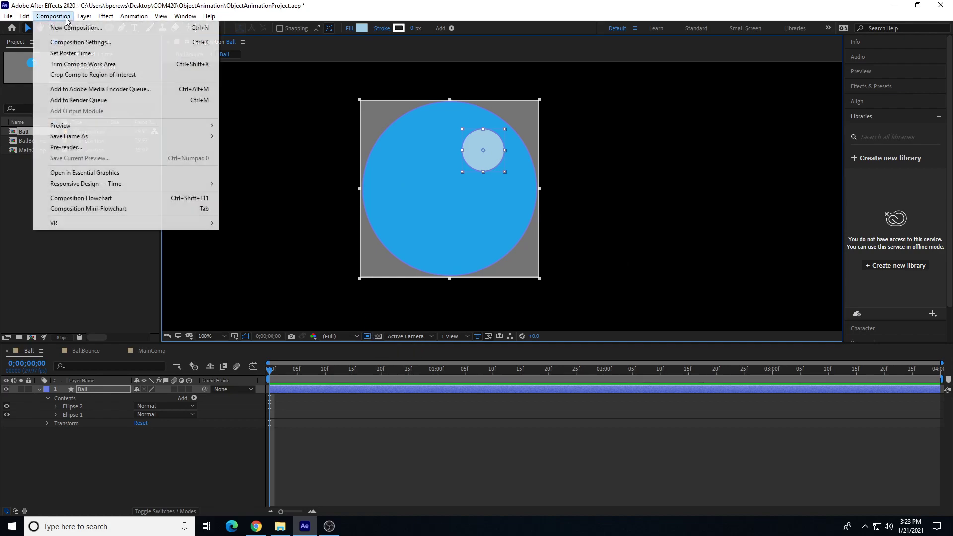
left_click(66, 77)
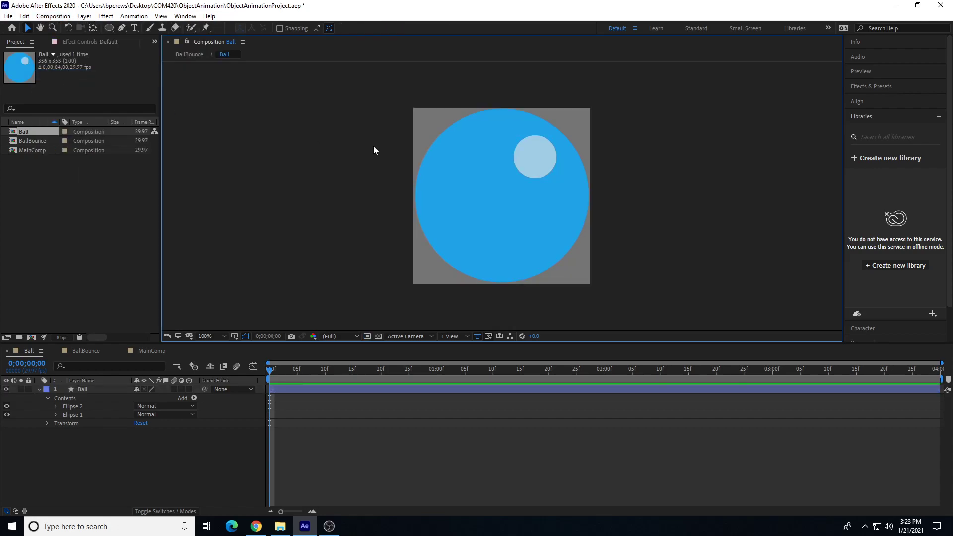
key("comma")
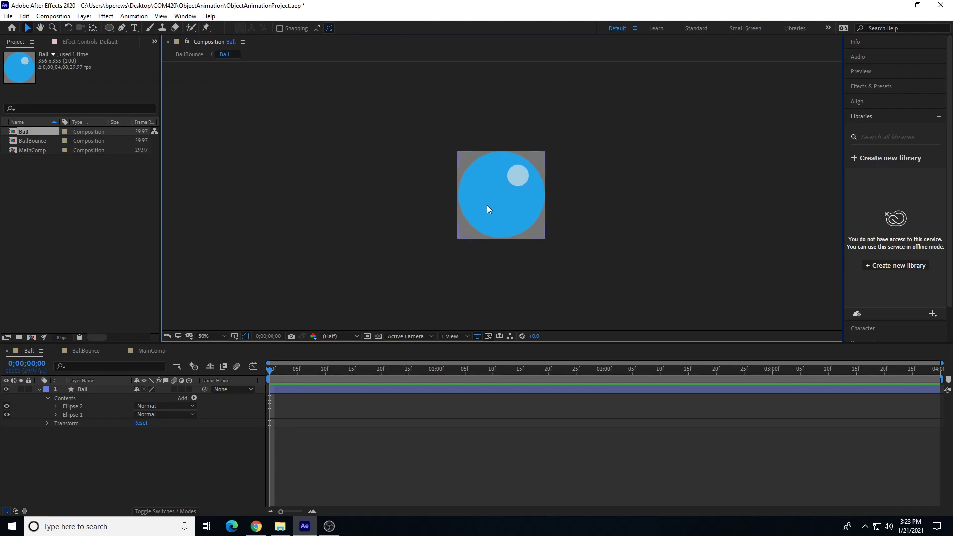
Open the BallBounce composition and move the Ball layer straight down to near the frame's lower edge.
double_click(41, 143)
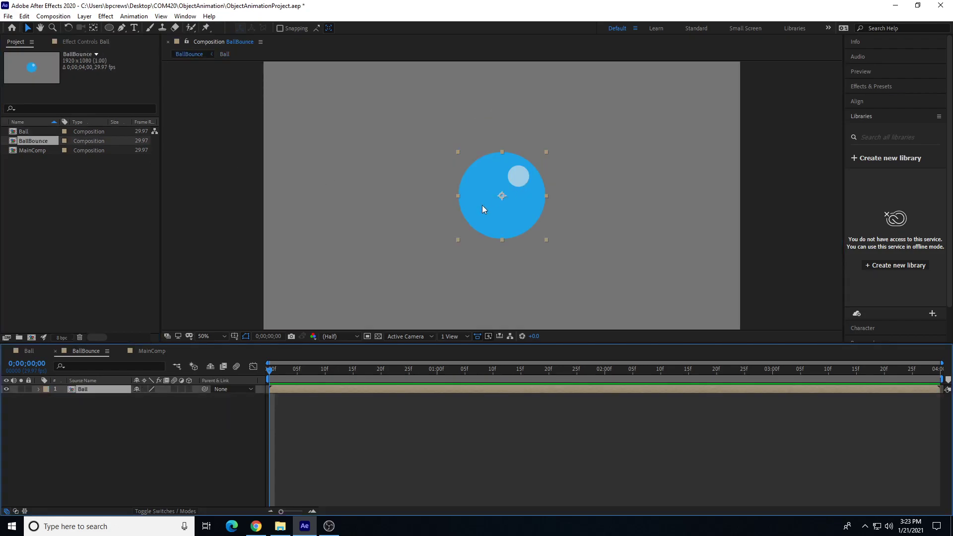
left_click(94, 403)
left_click(99, 393)
scroll(520, 268, "down", 1)
scroll(516, 253, "up", 1)
scroll(516, 252, "down", 1)
scroll(522, 215, "up", 1)
left_click_drag(522, 214, 519, 287)
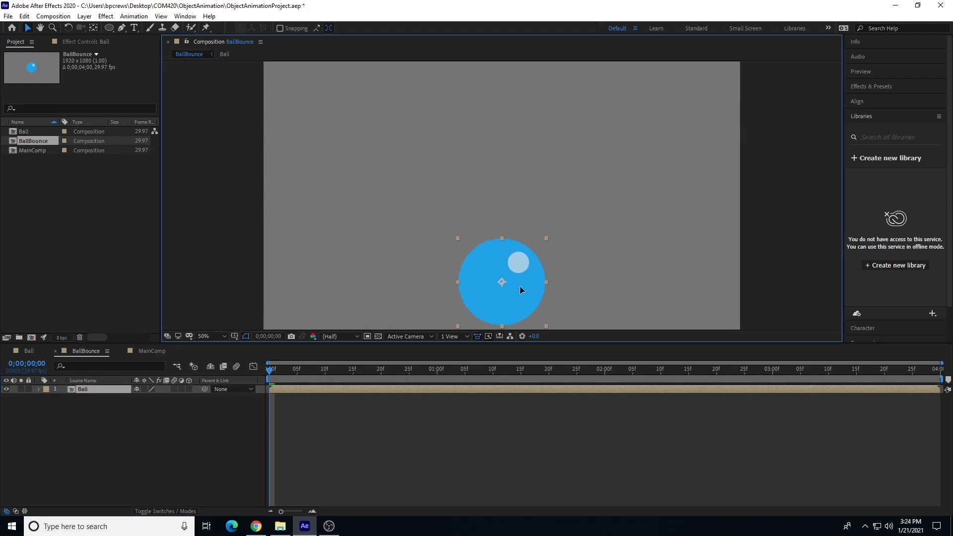
scroll(528, 276, "down", 2)
scroll(523, 273, "up", 1)
scroll(519, 268, "up", 1)
scroll(513, 262, "down", 1)
scroll(514, 263, "up", 2)
scroll(513, 260, "down", 1)
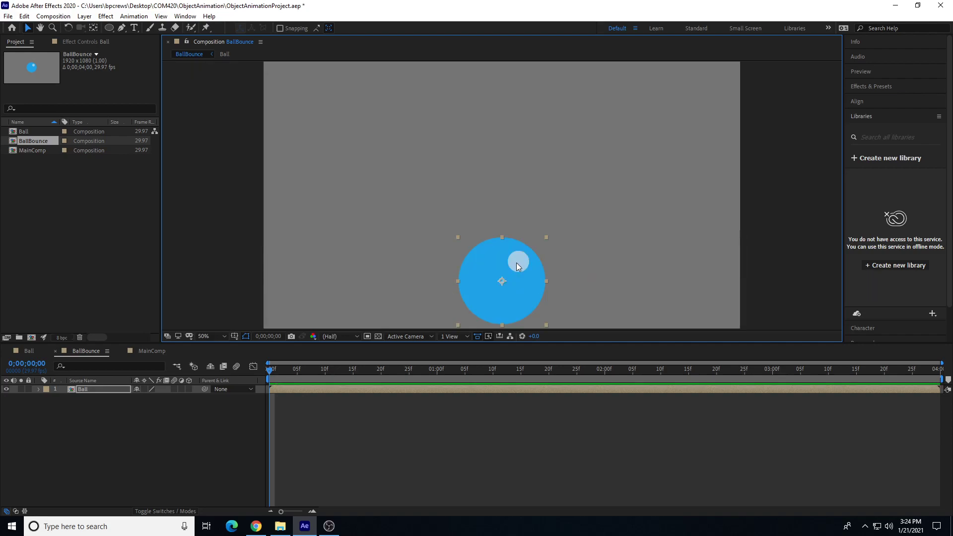
Adjust the ball's position to about 960, 832 and scale the layer proportionally to about 82%.
left_click(29, 29)
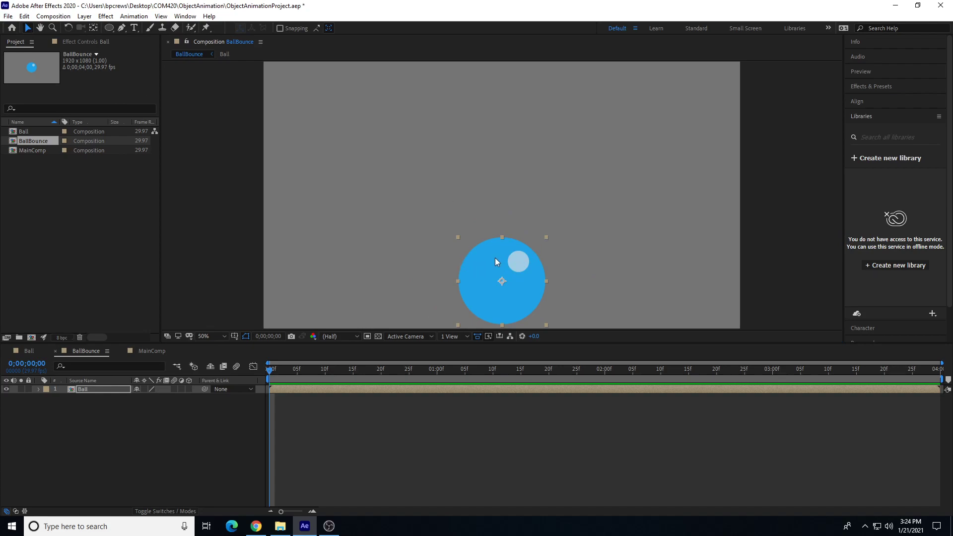
mouse_move(495, 258)
left_mouse_down()
mouse_move(505, 183)
mouse_move(492, 221)
mouse_move(514, 151)
mouse_move(498, 211)
mouse_move(487, 194)
mouse_move(477, 258)
mouse_move(490, 165)
mouse_move(498, 215)
mouse_move(497, 224)
mouse_move(497, 167)
mouse_move(485, 269)
mouse_move(486, 258)
left_mouse_up()
key("ctrl+z")
key("ctrl+z")
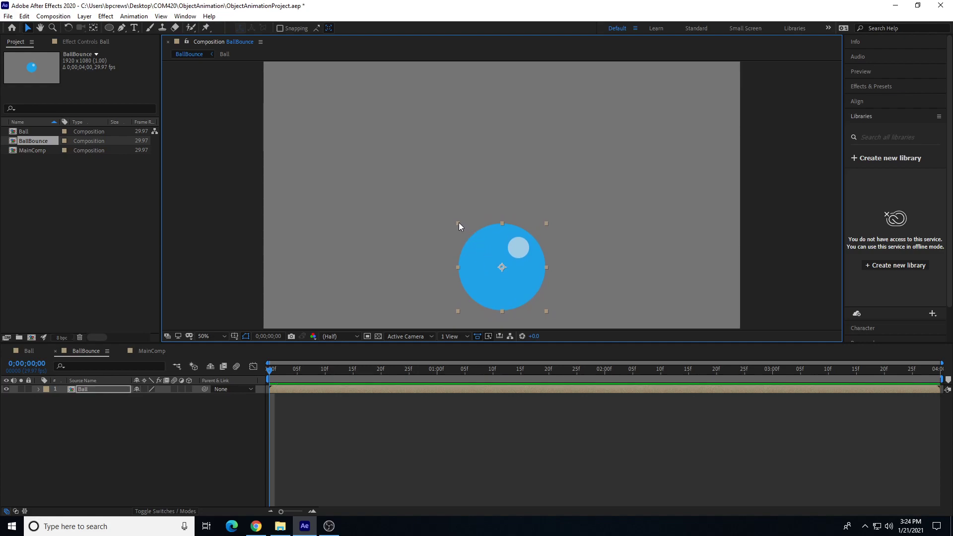
left_click_drag(460, 226, 464, 233)
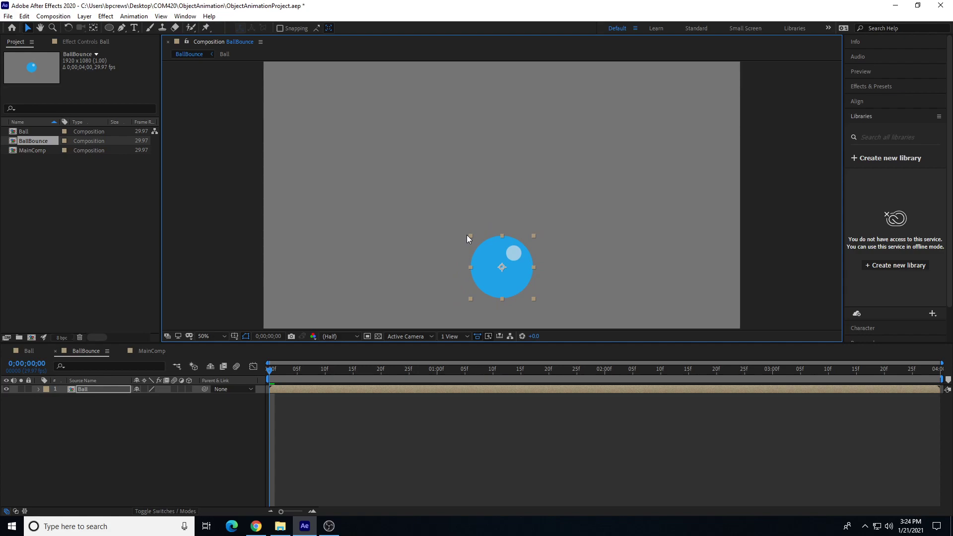
left_click_drag(469, 235, 463, 230)
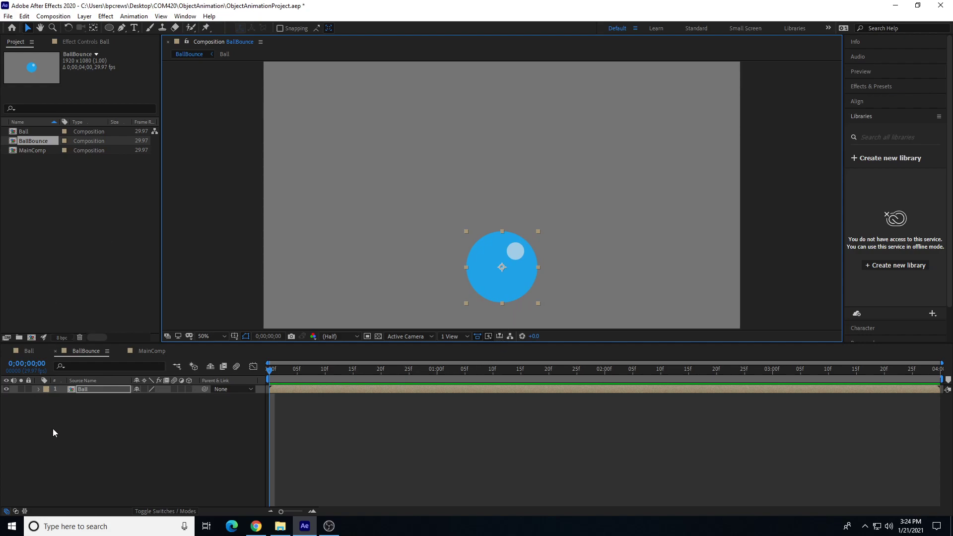
Expand the Ball layer's Transform properties in the BallBounce timeline.
left_click(38, 390)
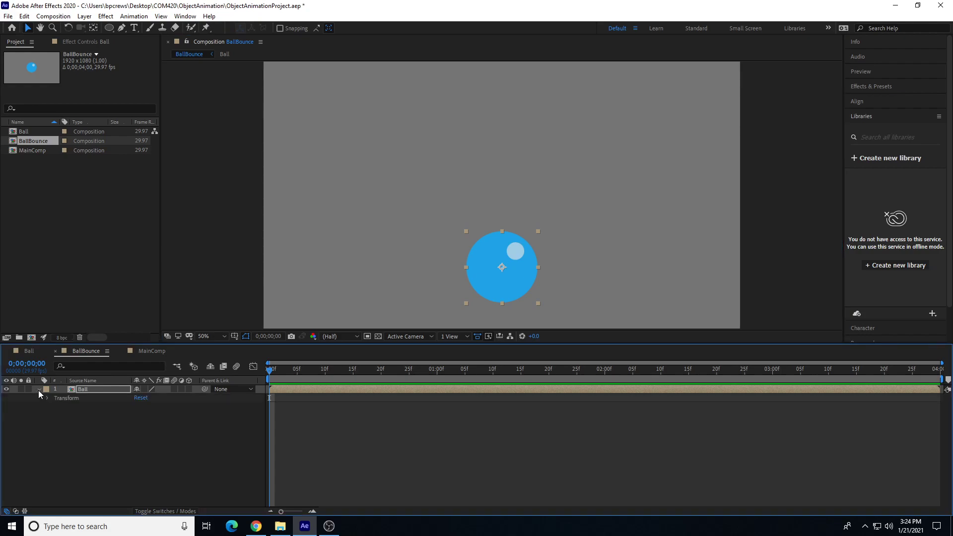
left_click(87, 388)
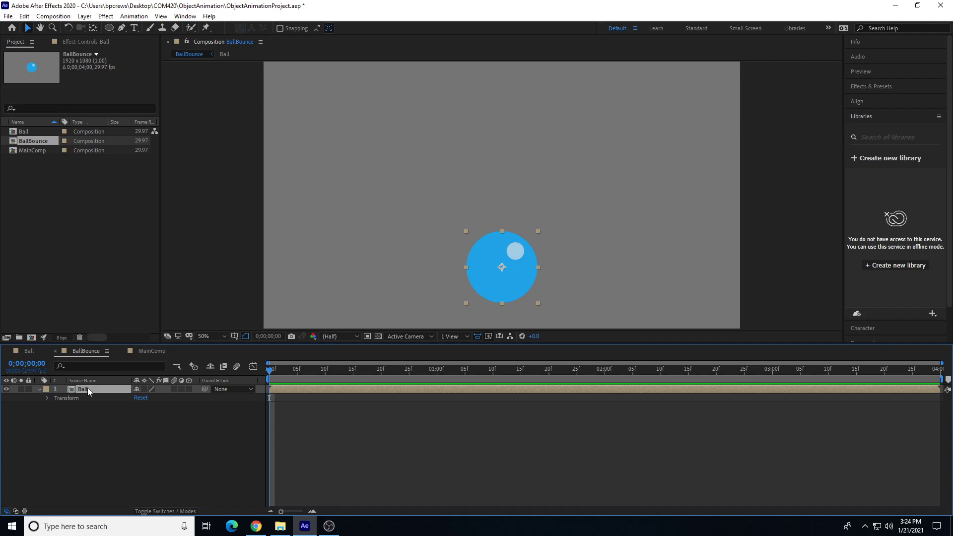
left_click(46, 397)
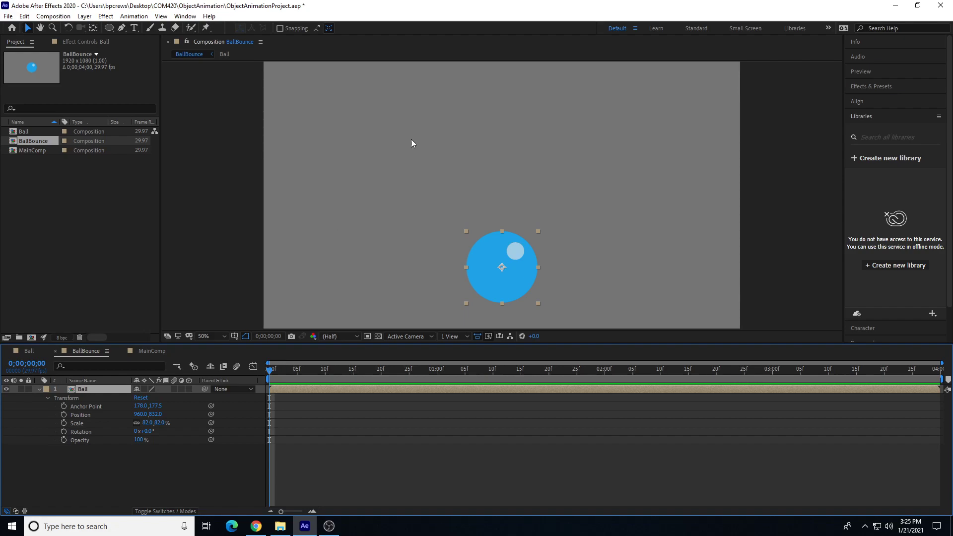
Check the BallBounce duration in its composition settings, and scrub the timeline to 0;00;01;20 and back to the start.
right_click(36, 142)
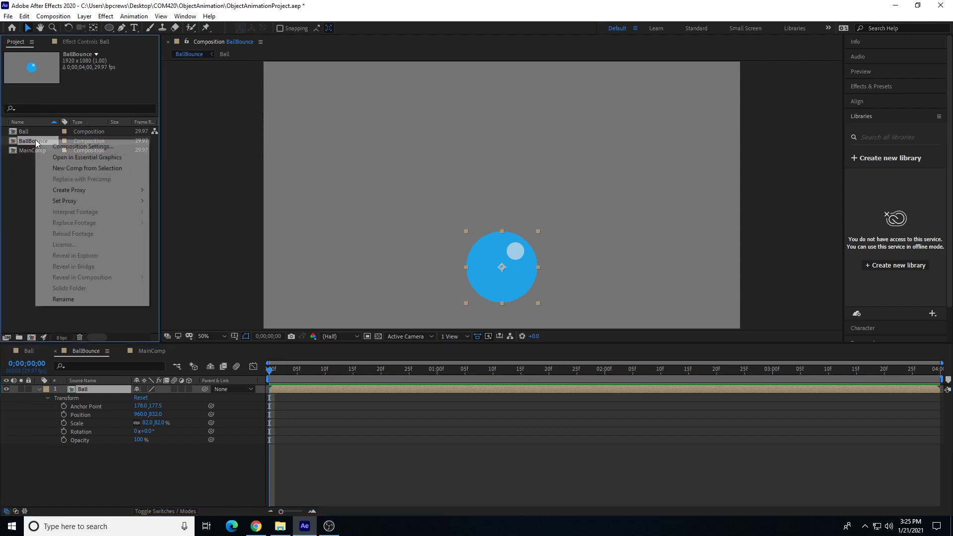
left_click(68, 147)
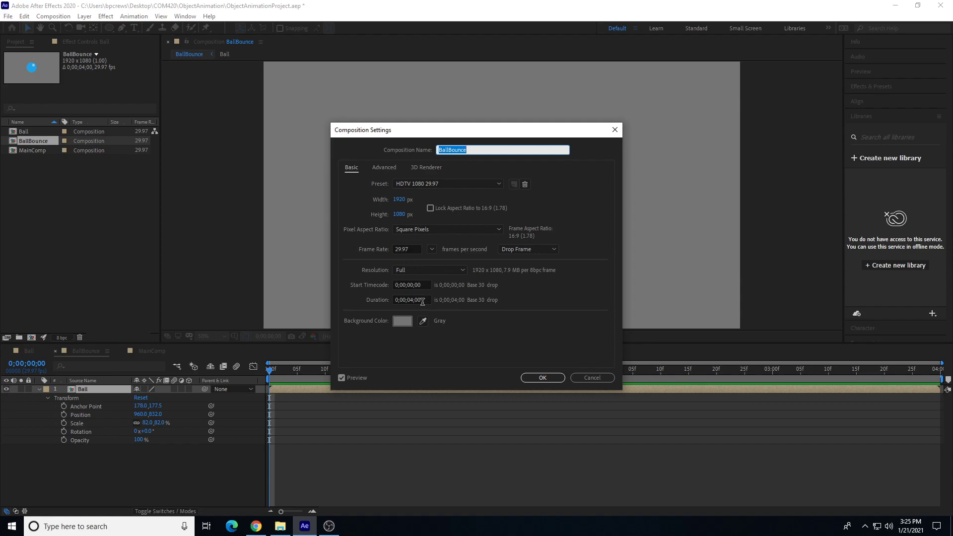
left_click(543, 377)
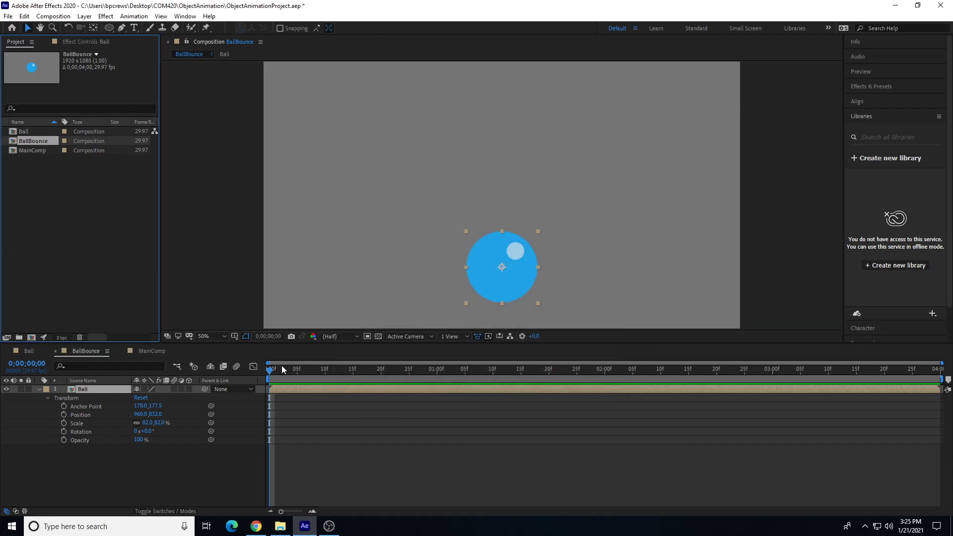
left_click_drag(280, 372, 548, 371)
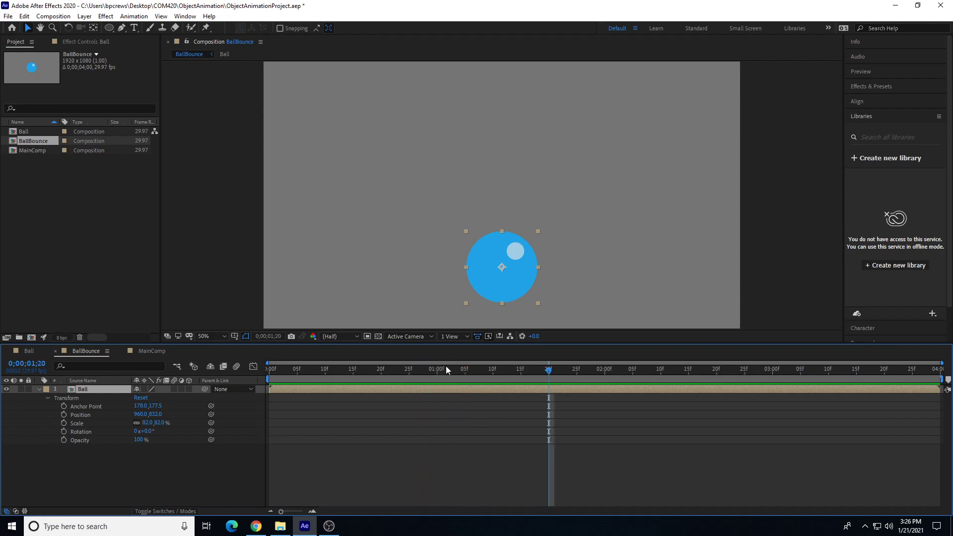
left_click_drag(454, 370, 209, 387)
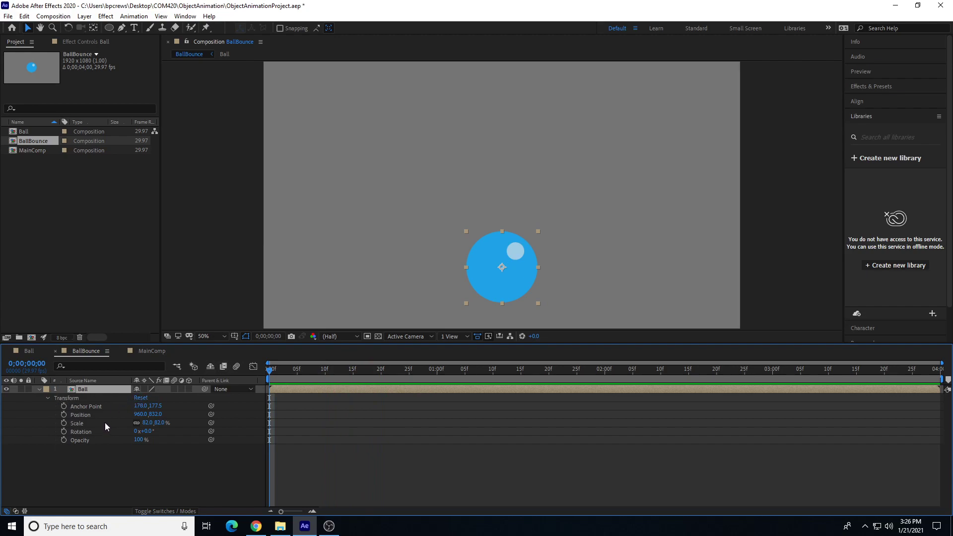
Set the Ball layer's anchor point Y value to 350.5 so it sits at the ball's lower edge.
left_click(96, 407)
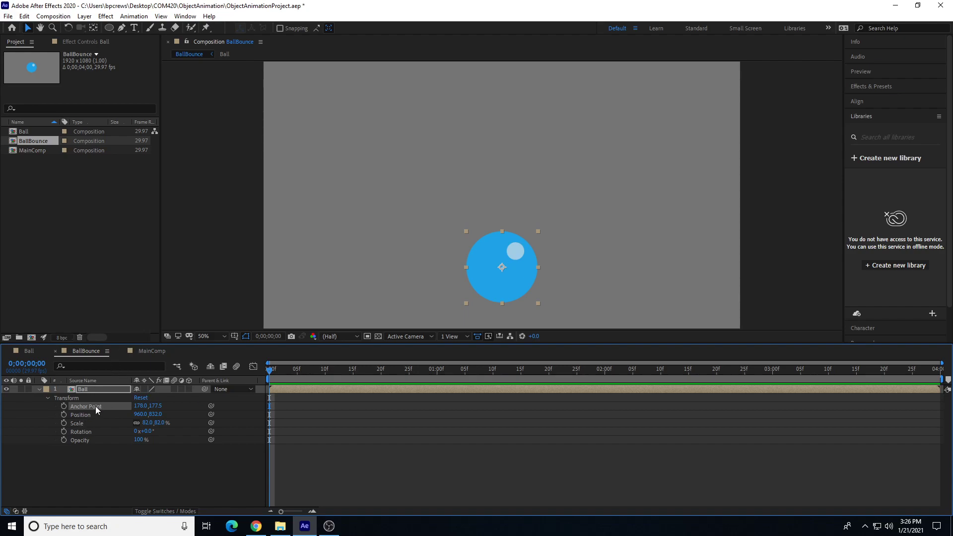
left_click(79, 416)
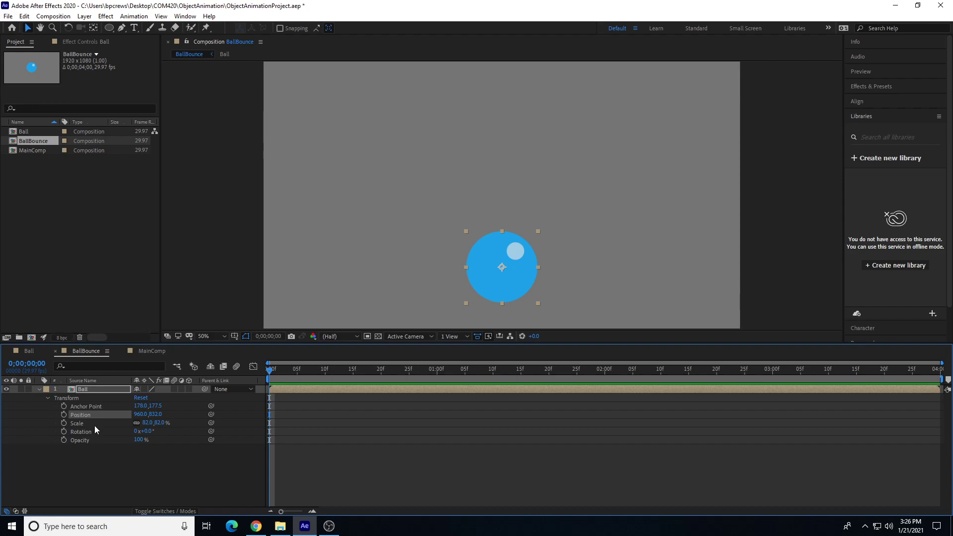
left_click(87, 425)
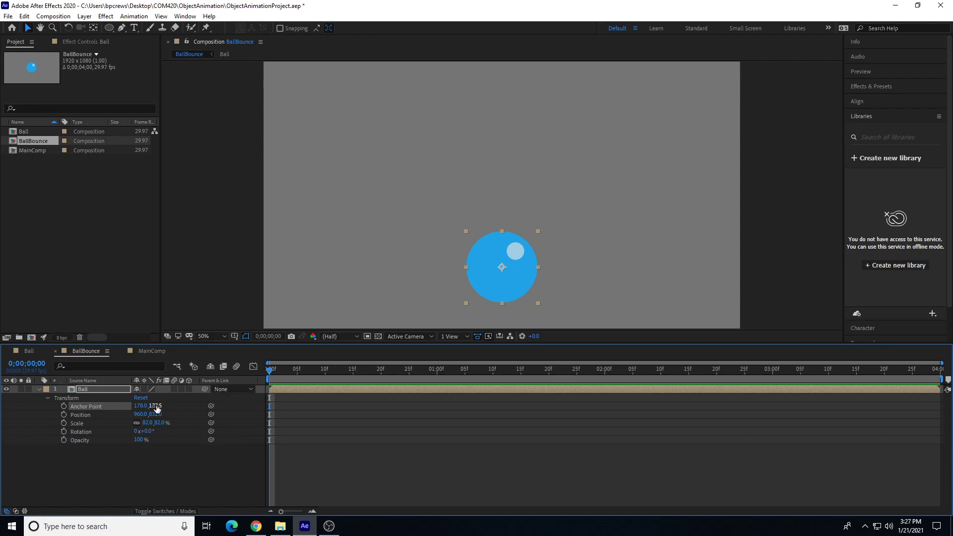
left_click_drag(155, 407, 234, 413)
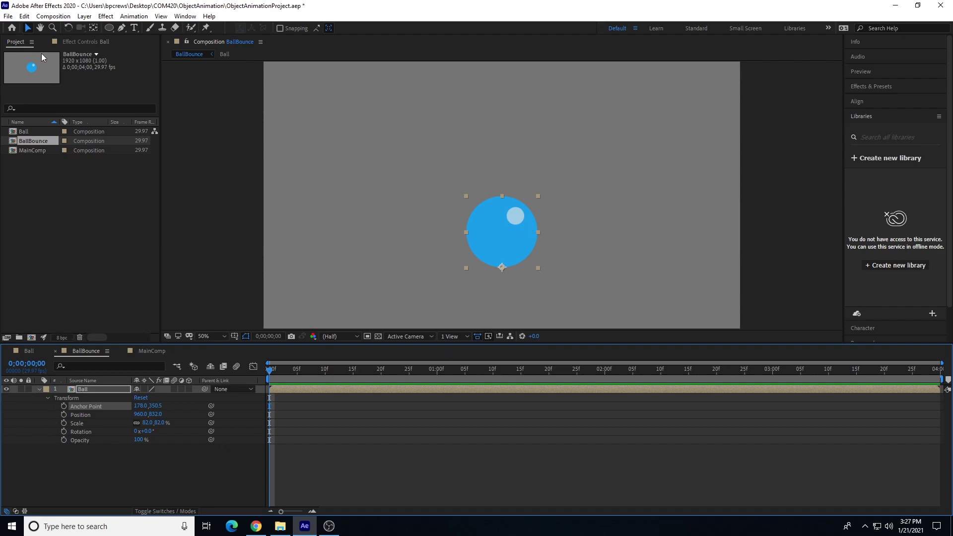
Move the ball down to about 960, 1008 and set a Position keyframe at 0;00;00;00.
left_click_drag(505, 230, 478, 268)
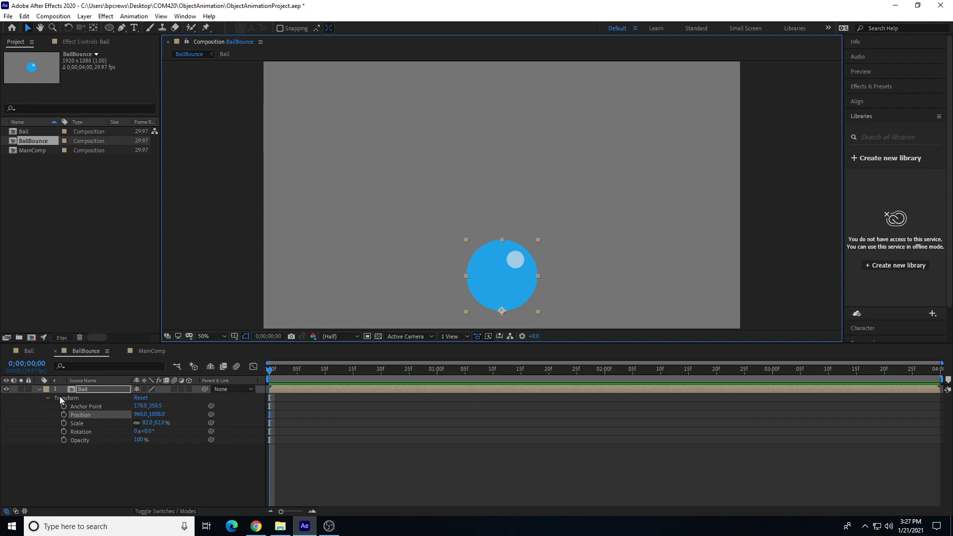
left_click(88, 413)
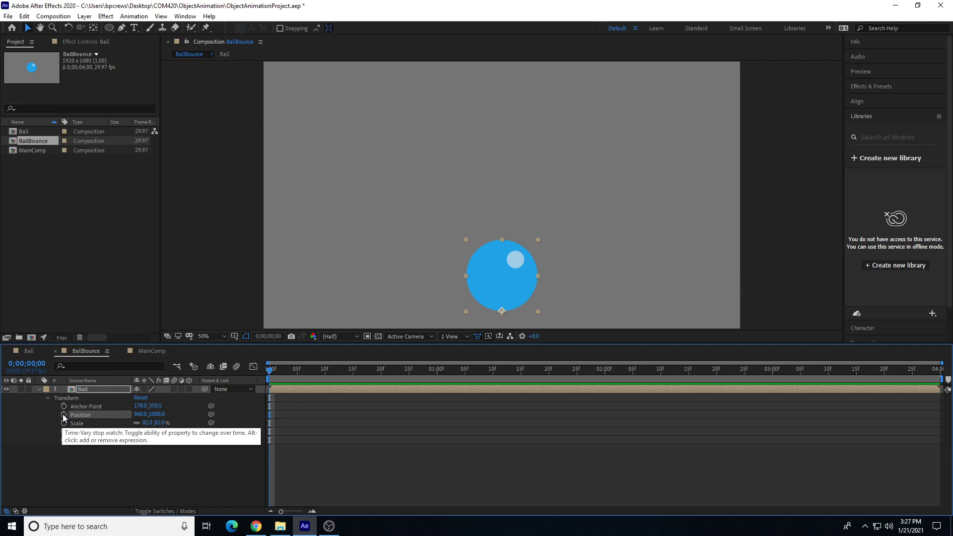
left_click(63, 416)
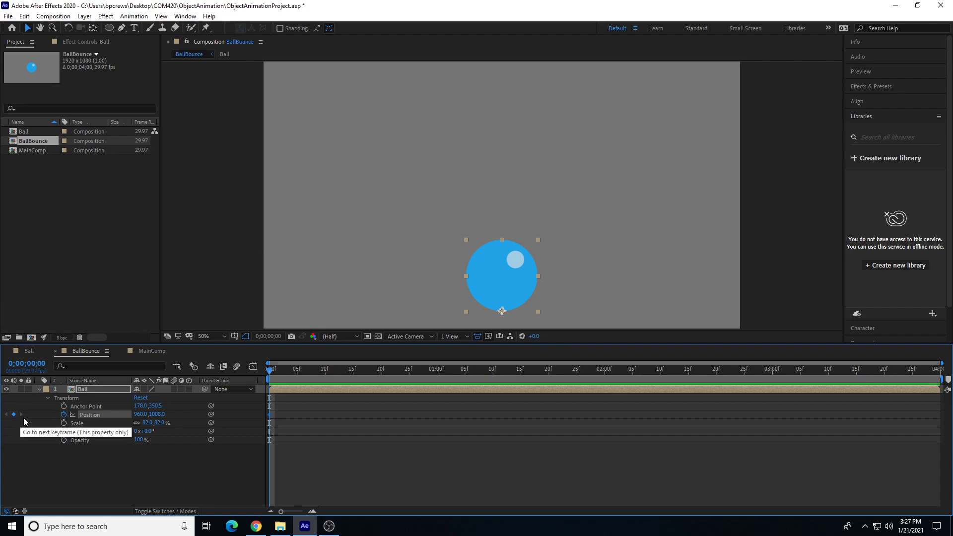
left_click_drag(287, 379, 415, 380)
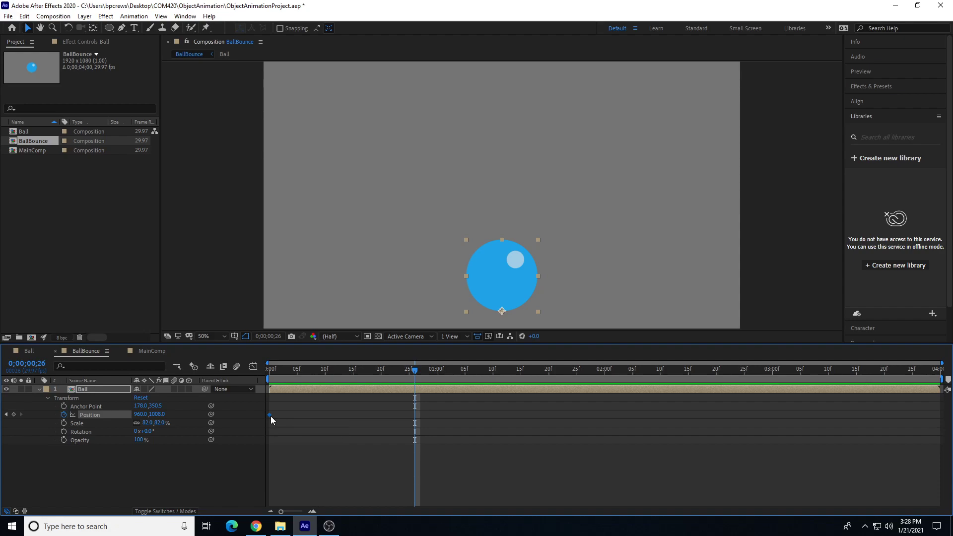
left_click_drag(308, 371, 258, 377)
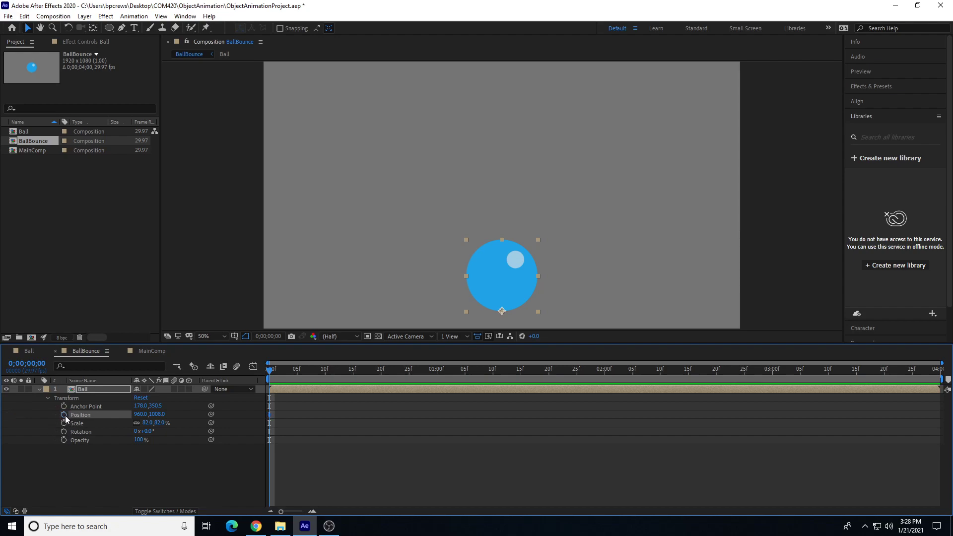
left_click_drag(349, 376, 239, 374)
left_click_drag(305, 374, 252, 367)
left_click(64, 415)
Add a Position keyframe at 0;00;01;00 by raising the ball to about 960, 334, and preview the upward motion.
left_click_drag(271, 373, 439, 374)
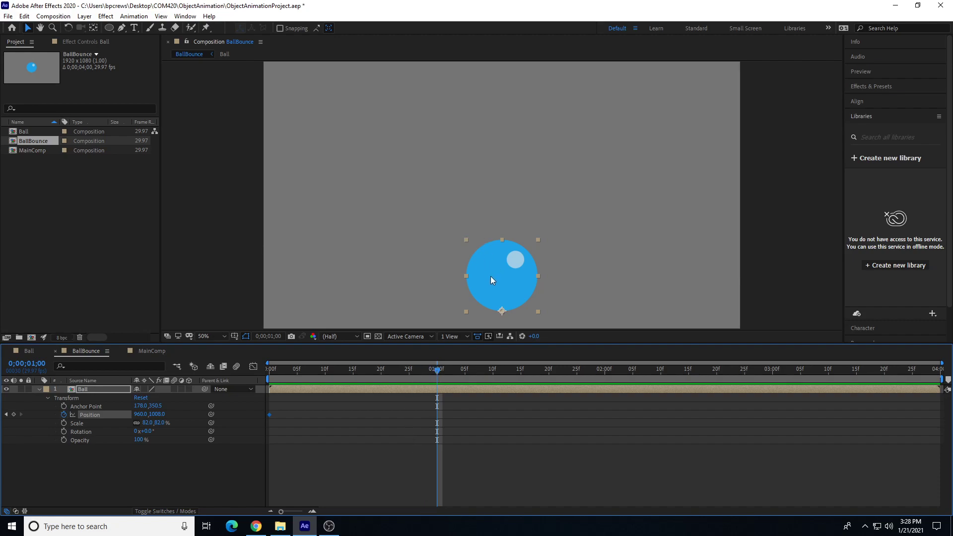
left_click_drag(491, 277, 507, 108)
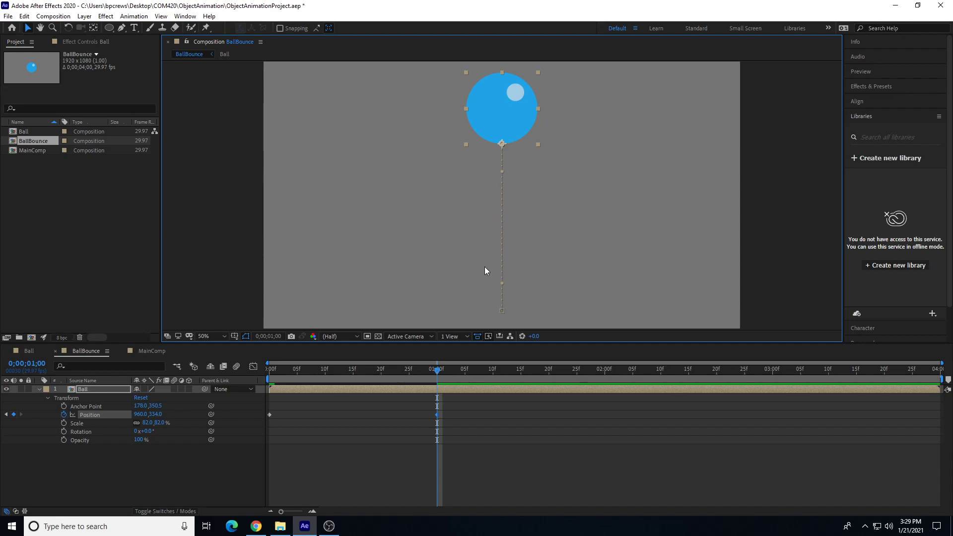
left_click(437, 371)
left_click_drag(437, 372, 259, 379)
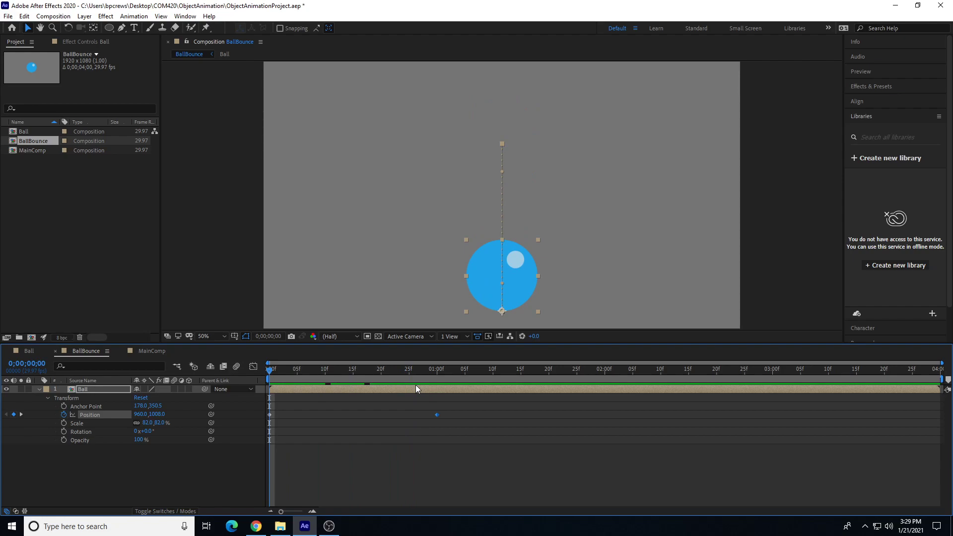
key("space")
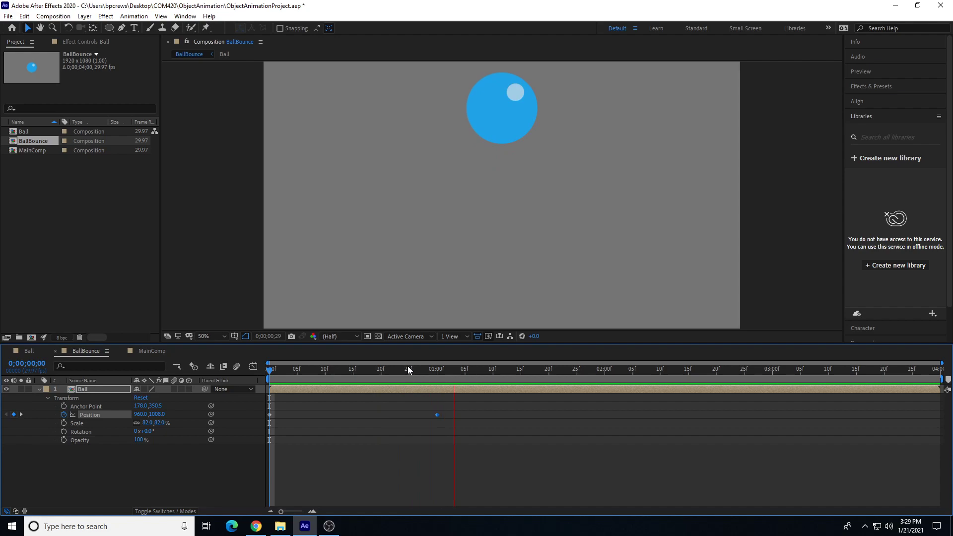
key("space")
Add a Position keyframe at 0;00;02;00 by lowering the ball to about 960, 1010, and preview the bounce.
left_click_drag(405, 371, 608, 384)
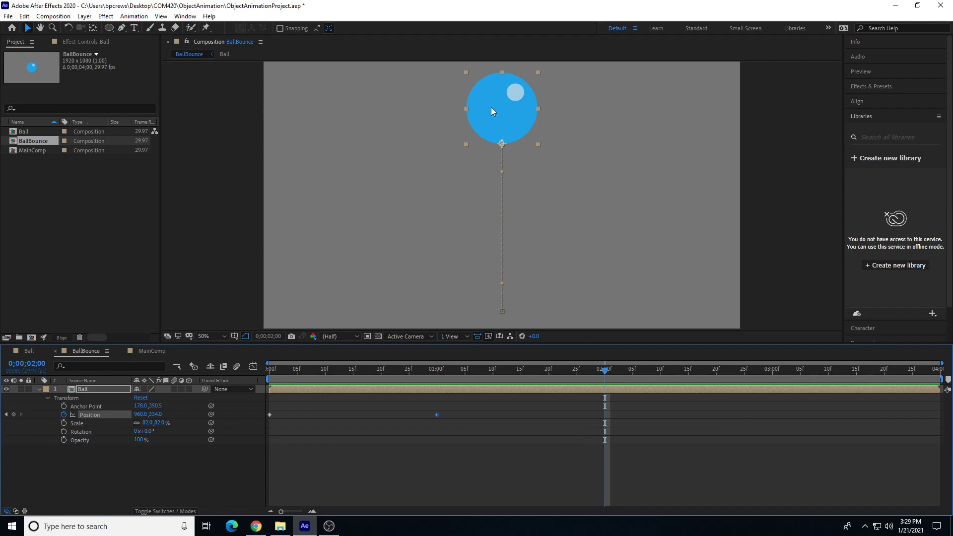
left_click_drag(491, 108, 480, 275)
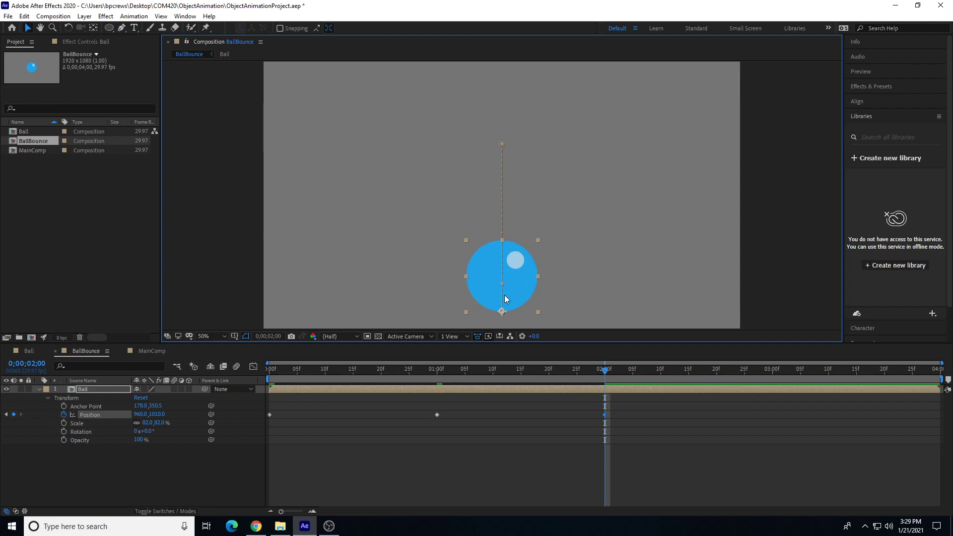
key("space")
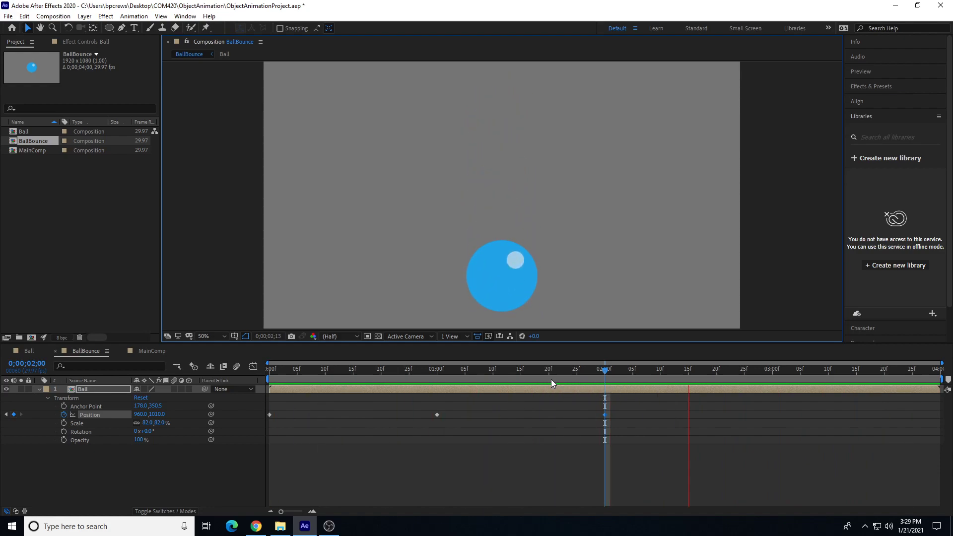
key("space")
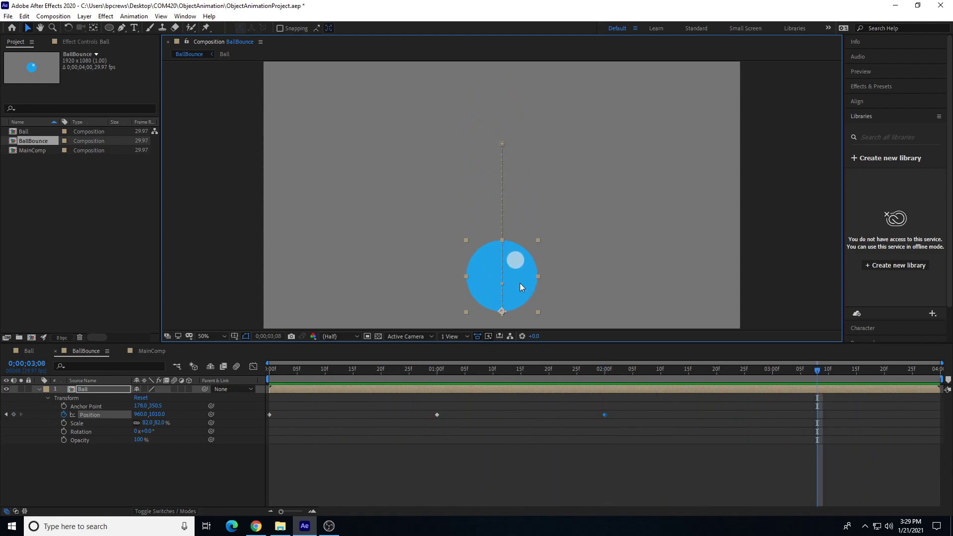
Copy the first Position keyframe onto 0;00;02;00 so the ball lands at 960, 1008, and play the bounce.
mouse_move(609, 374)
left_mouse_down()
mouse_move(576, 374)
mouse_move(604, 377)
left_mouse_up()
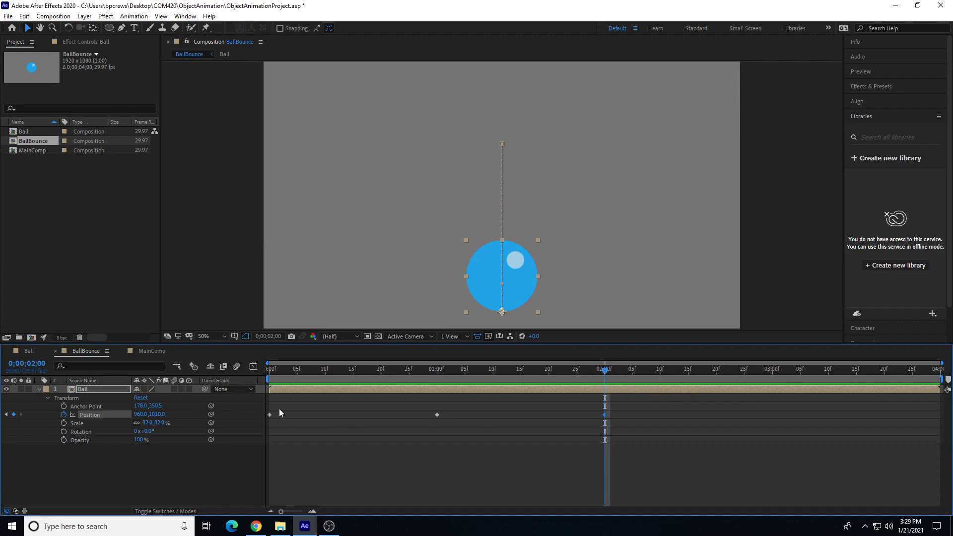
left_click_drag(608, 371, 604, 373)
left_click_drag(284, 404, 251, 438)
mouse_move(604, 369)
left_mouse_down()
mouse_move(648, 370)
mouse_move(603, 371)
left_mouse_up()
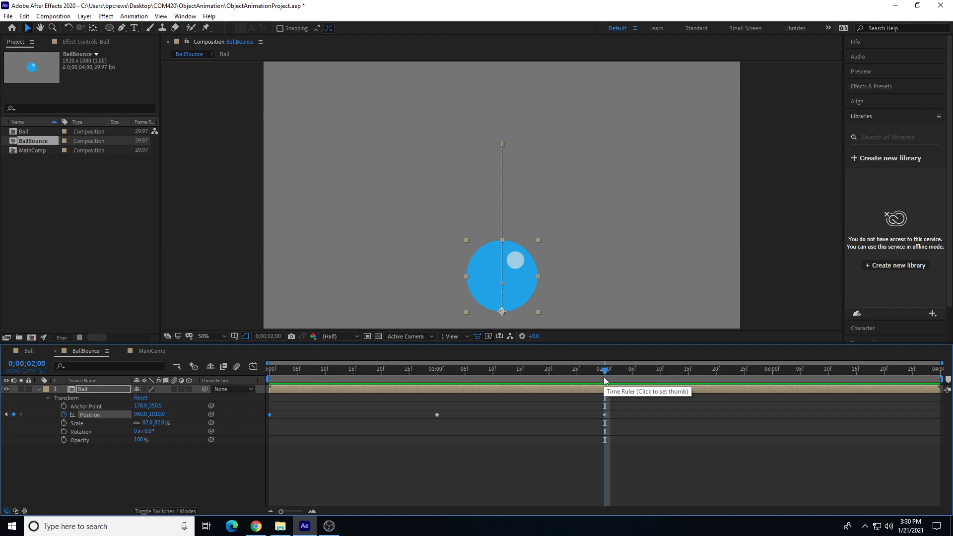
key("Up")
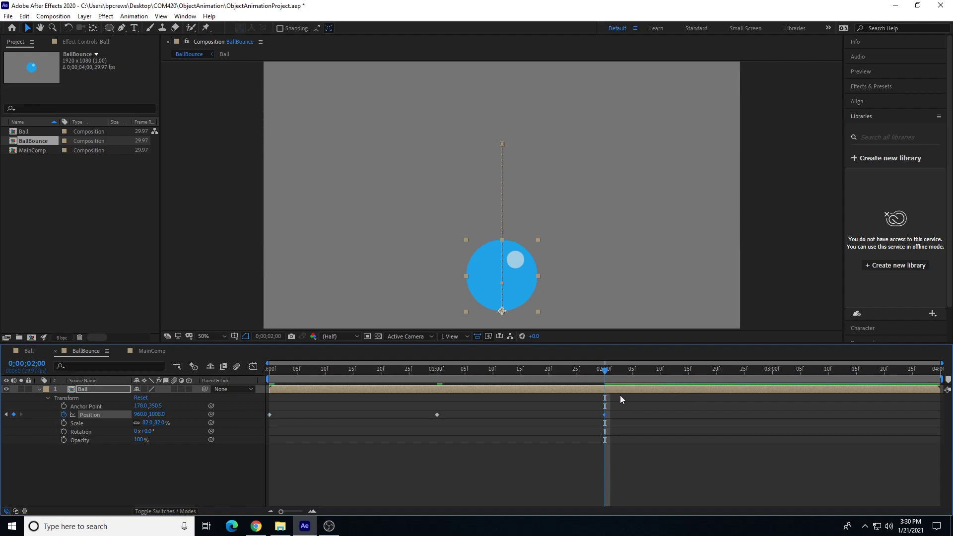
left_click_drag(276, 410, 263, 427)
left_click_drag(597, 408, 615, 426)
left_click(272, 372)
left_click(605, 371)
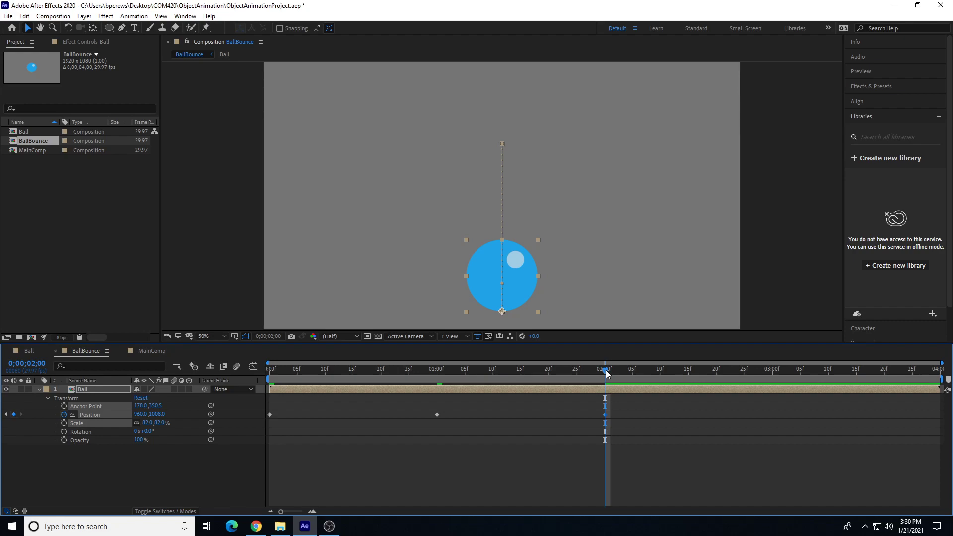
key("space")
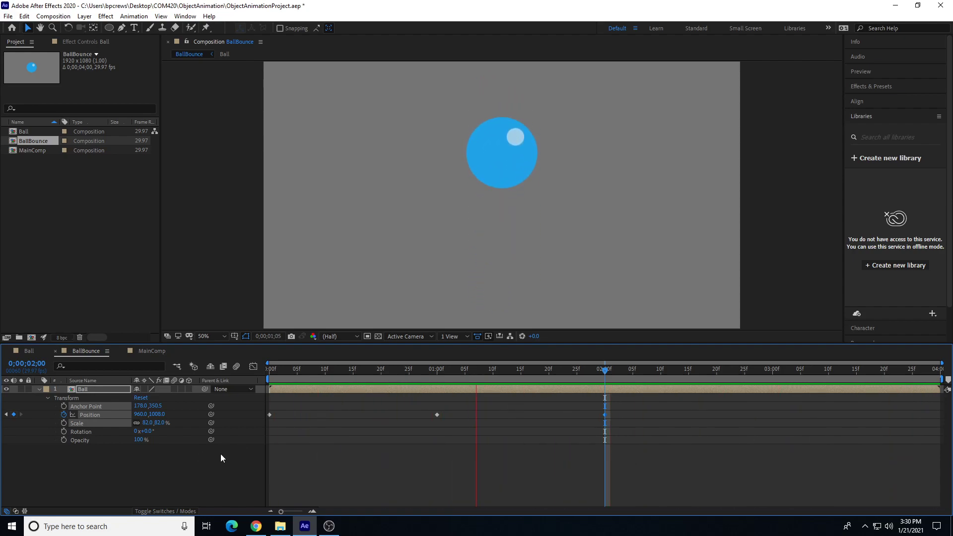
Open the Graph Editor and compare the Position curve with the ball at 0;00;00;00, 0;00;01;00 and 0;00;02;00.
left_click(295, 371)
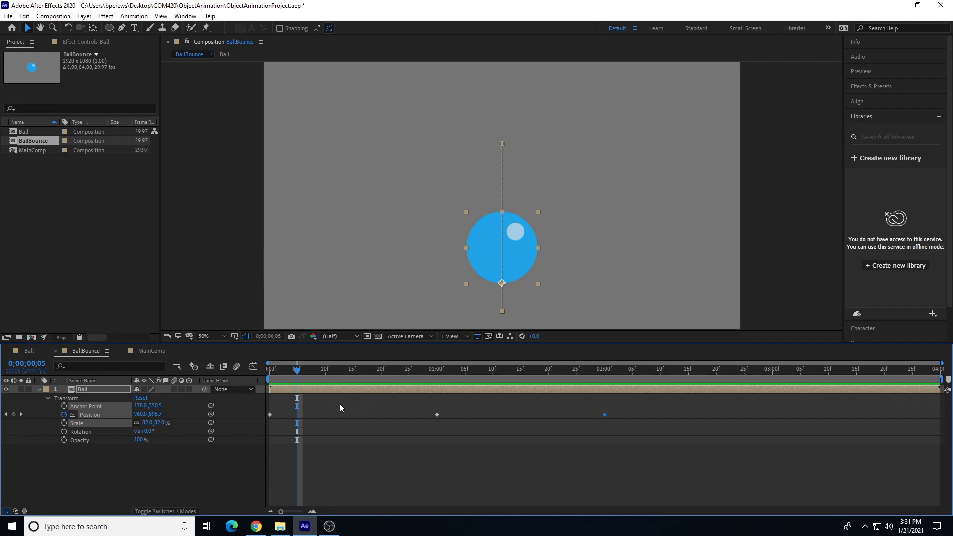
left_click(253, 367)
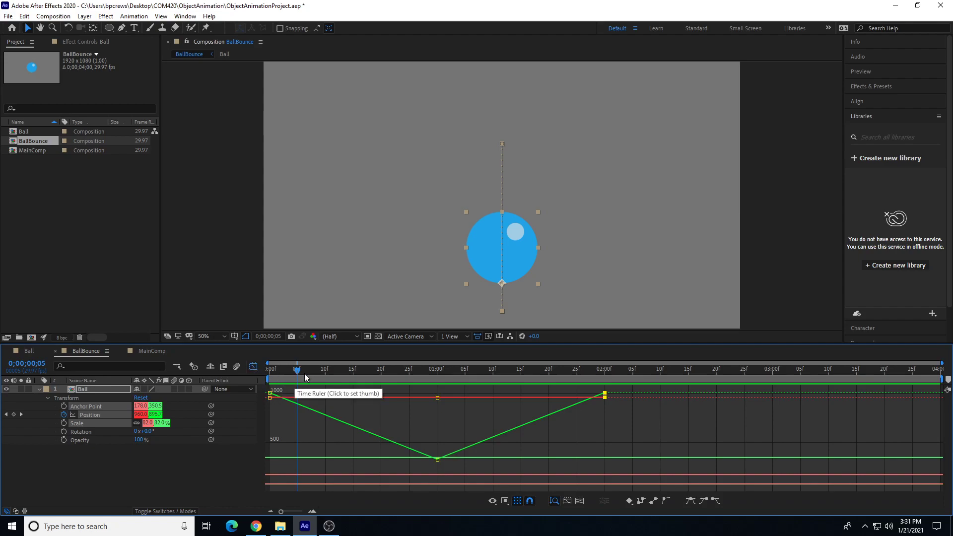
key("Home")
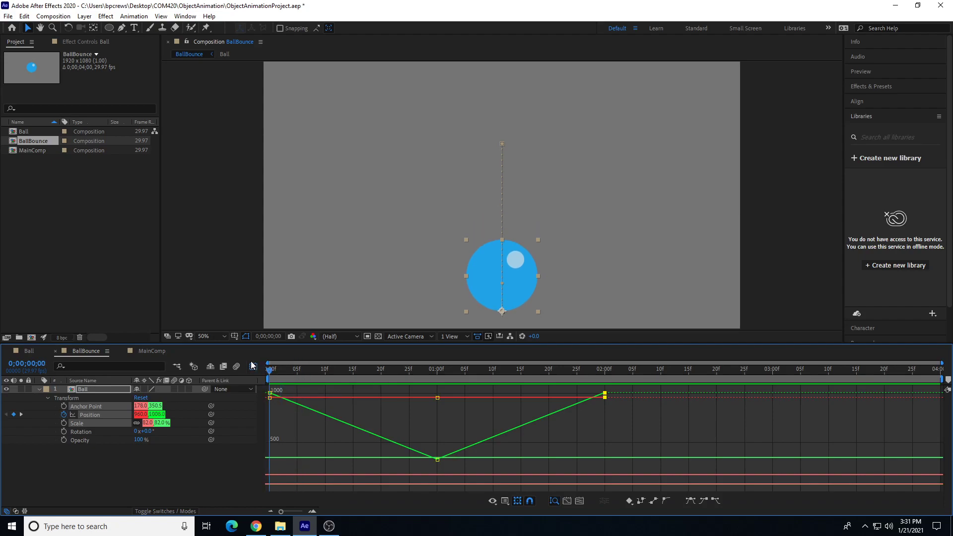
key("space")
key("space")
left_click(436, 371)
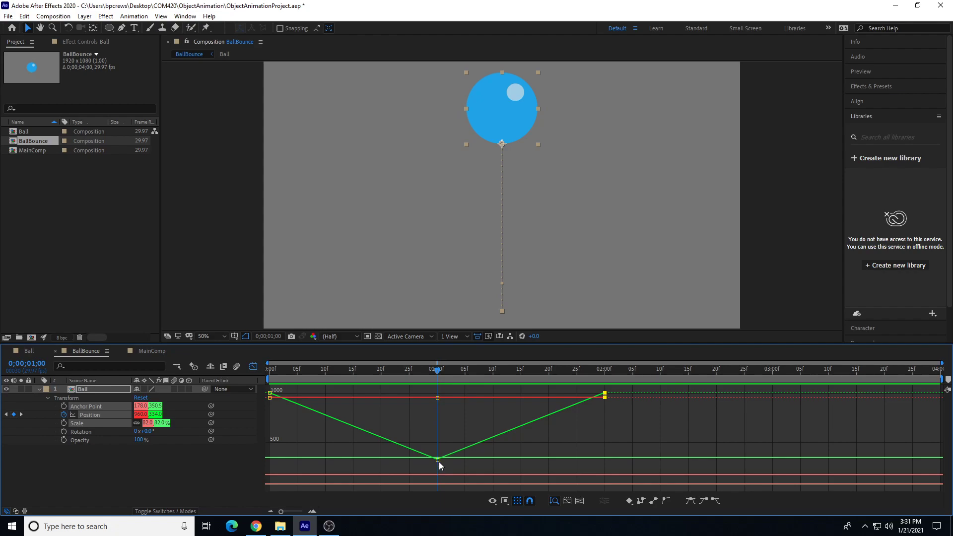
left_click_drag(440, 371, 606, 373)
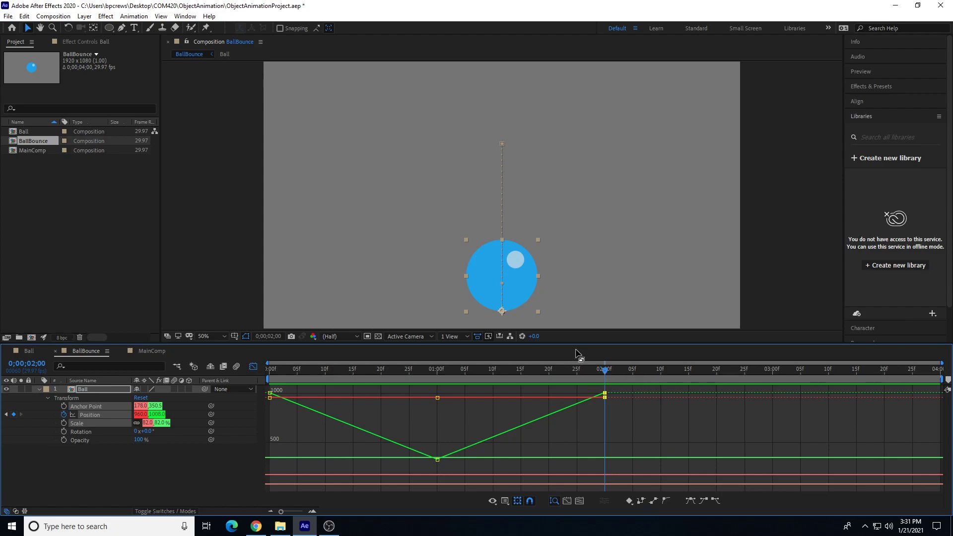
Play the bounce from the start with the graph shown, and scrub to 0;00;00;25 to examine the ball's speed.
key("space")
left_click_drag(547, 370, 263, 385)
key("space")
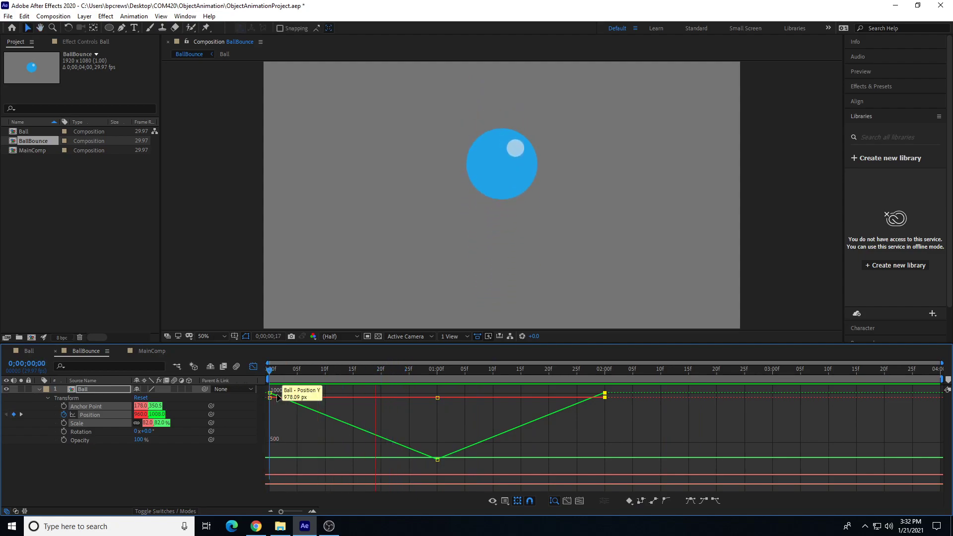
key("space")
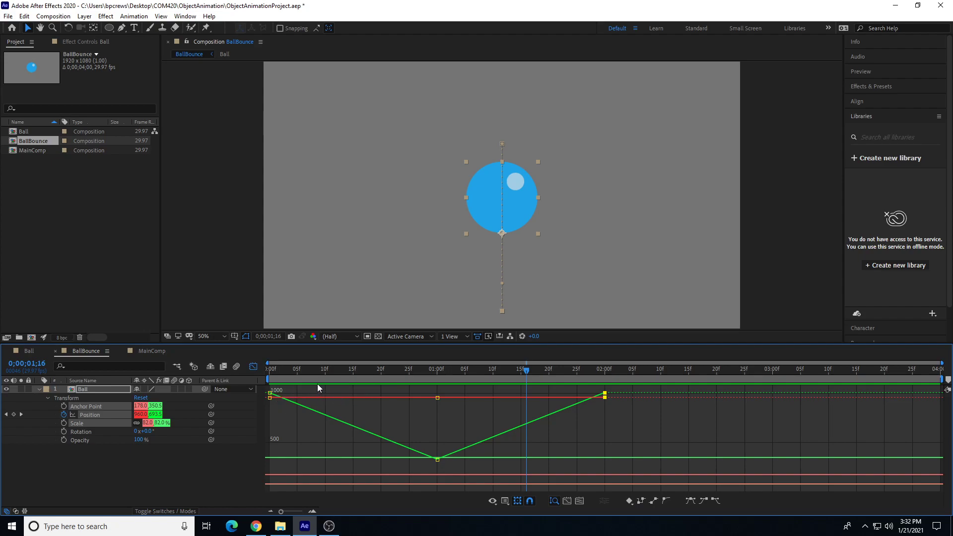
key("space")
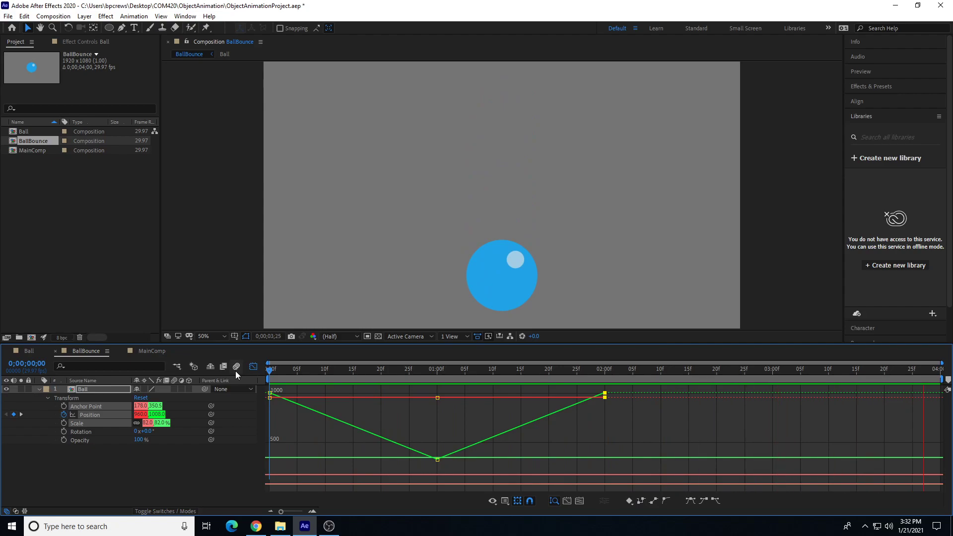
left_click_drag(287, 369, 421, 377)
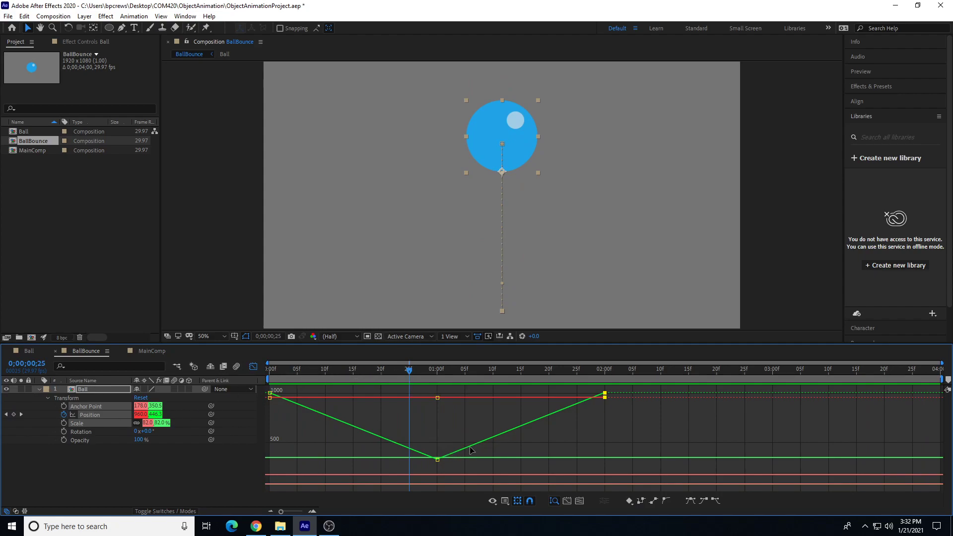
Separate the dimensions of the Ball layer's Position property into X Position and Y Position.
left_click(102, 414)
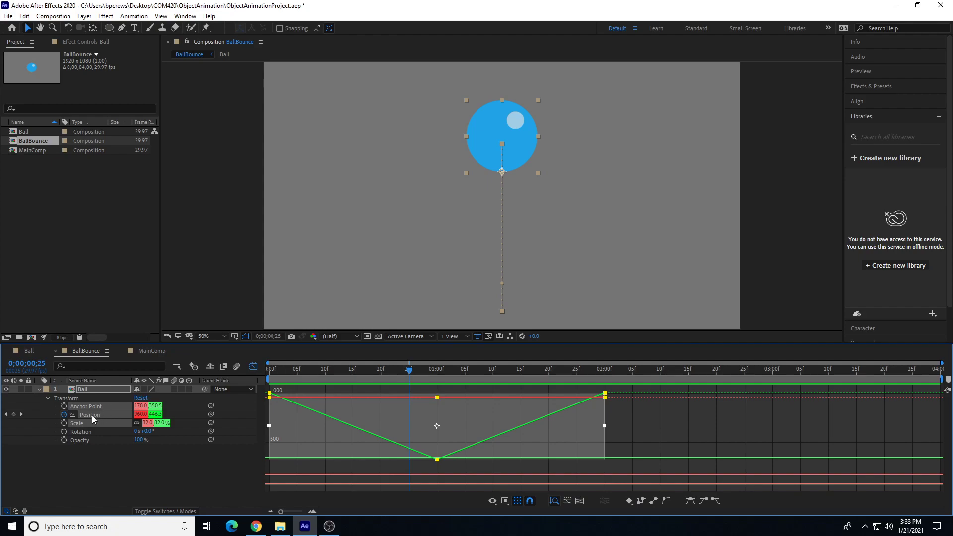
left_click(670, 433)
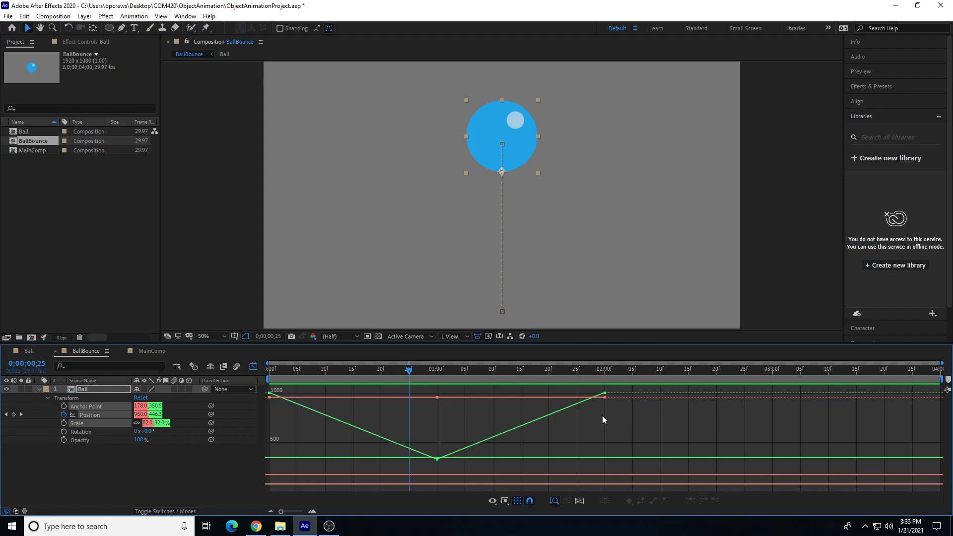
left_click(101, 416)
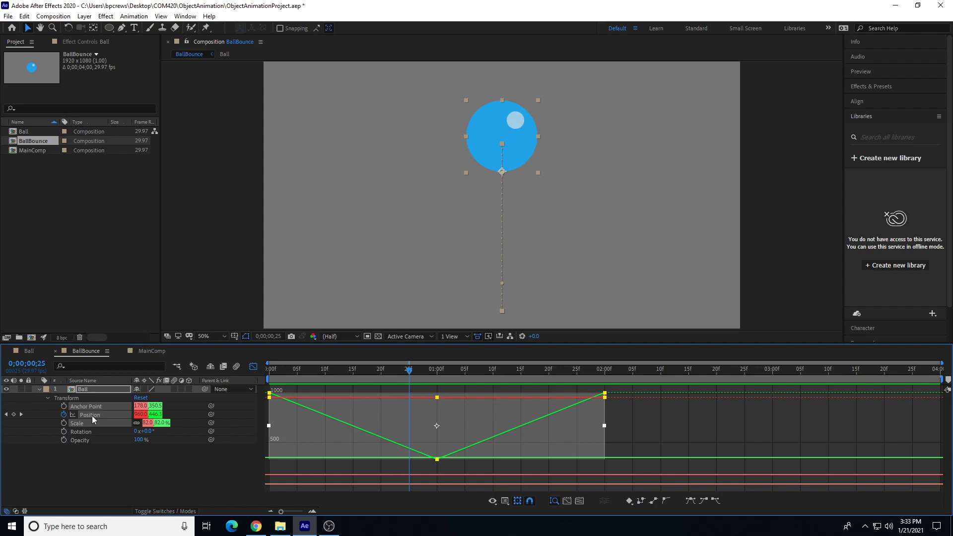
right_click(96, 418)
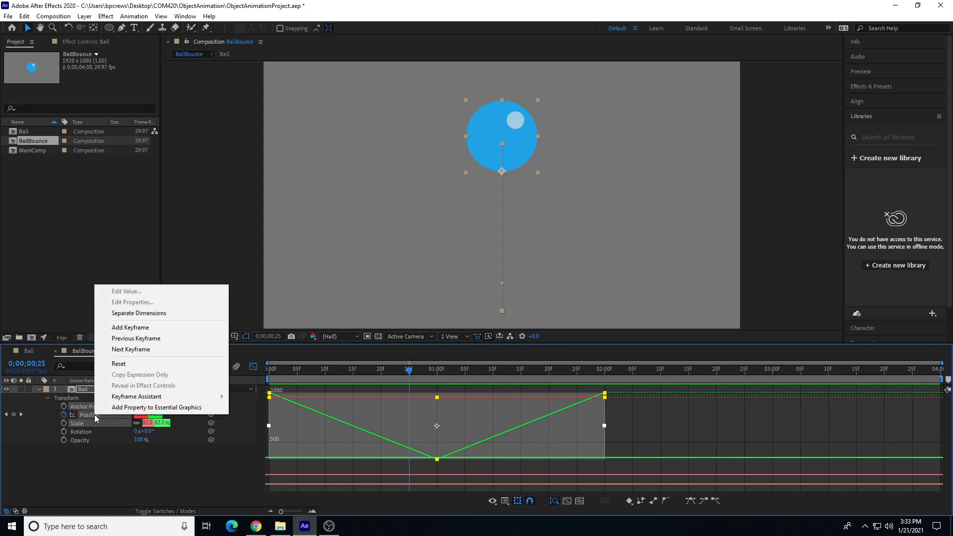
left_click(159, 313)
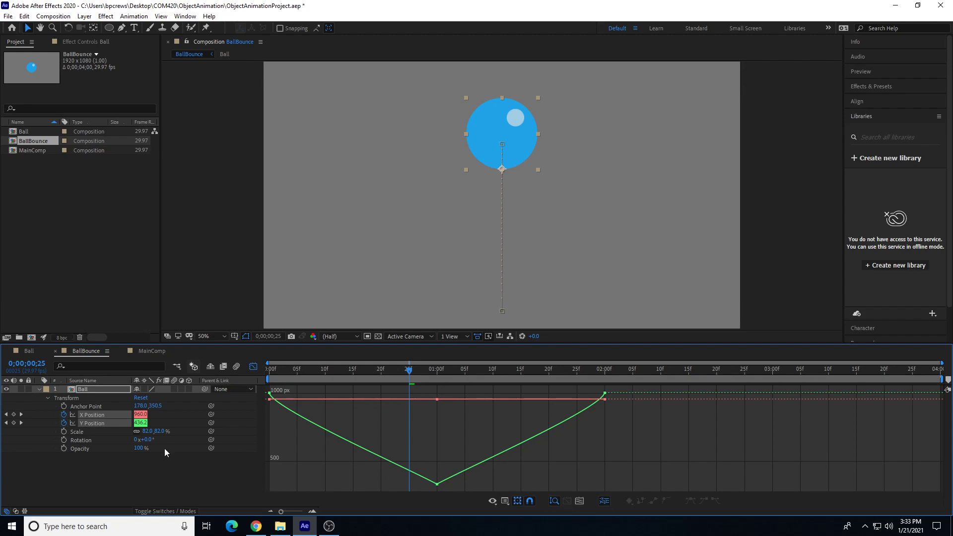
Examine the X Position and Y Position curves individually, ending with the Y Position graph displayed.
left_click(85, 431)
left_click(100, 425)
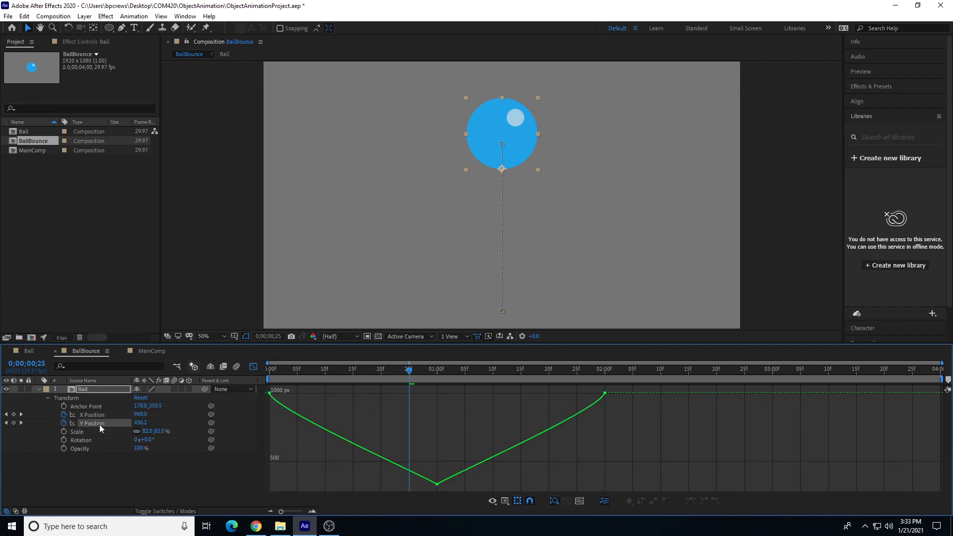
left_click(100, 415)
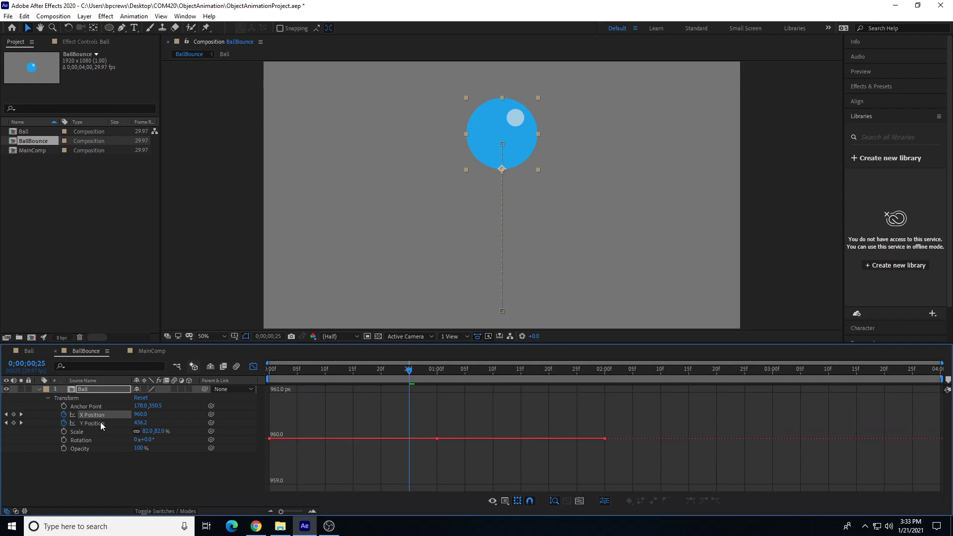
left_click(101, 425)
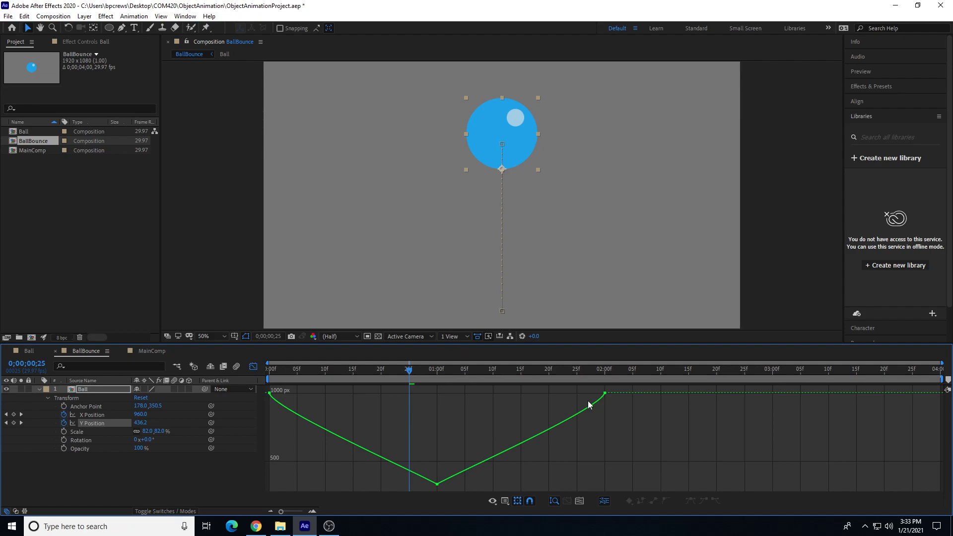
Try different lengths and angles for the incoming Bezier handle of the Y Position keyframe at 0;00;02;00.
left_click(607, 393)
left_click_drag(603, 407, 556, 428)
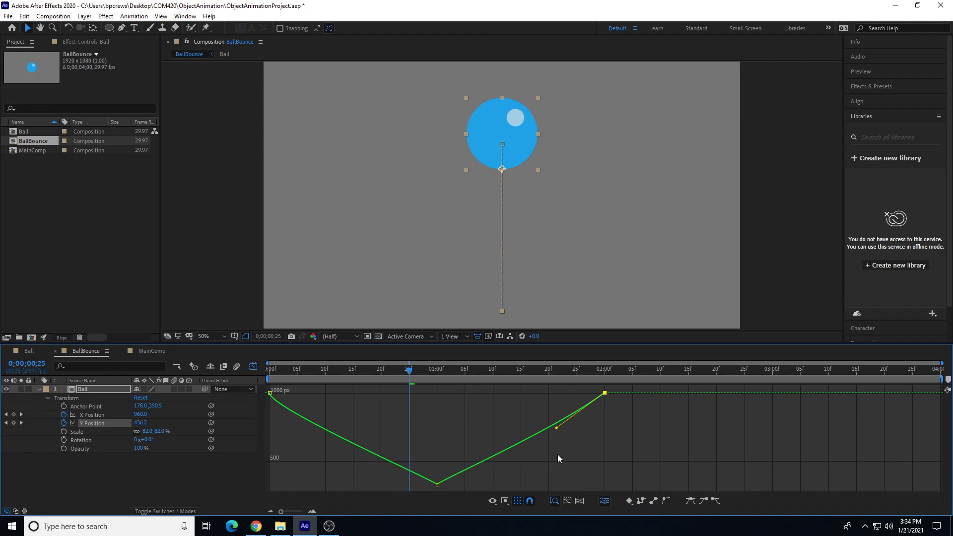
key("ctrl+z")
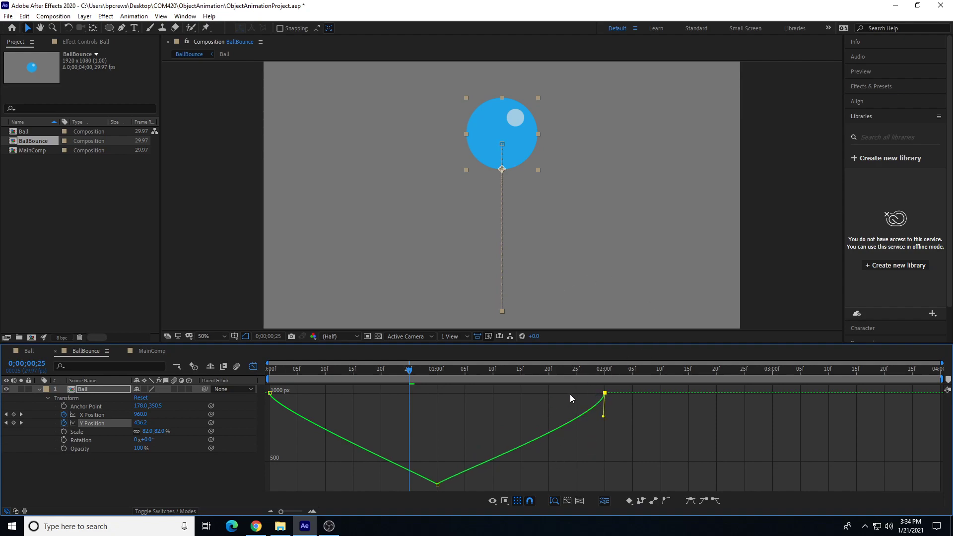
mouse_move(620, 396)
left_click_drag(601, 419, 520, 434)
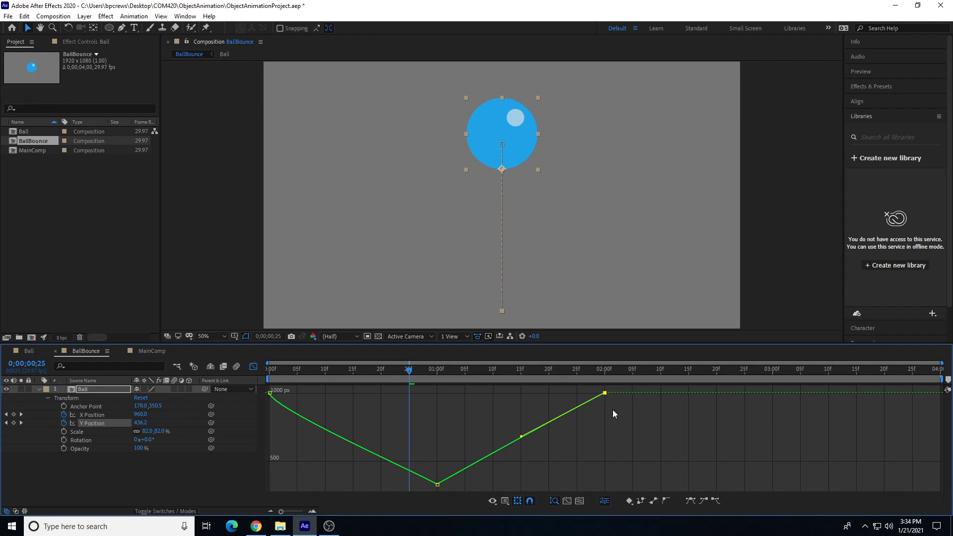
left_click_drag(522, 436, 597, 462)
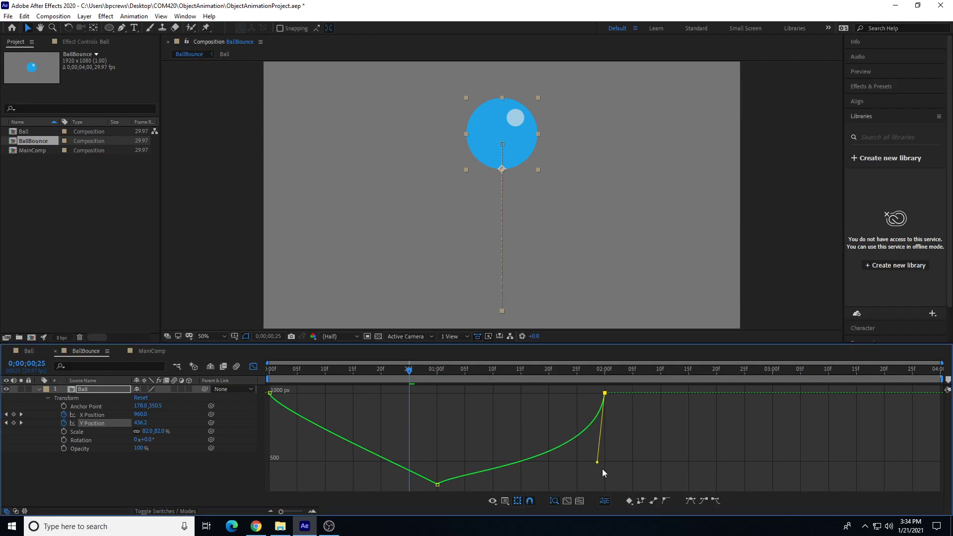
left_click_drag(597, 463, 522, 394)
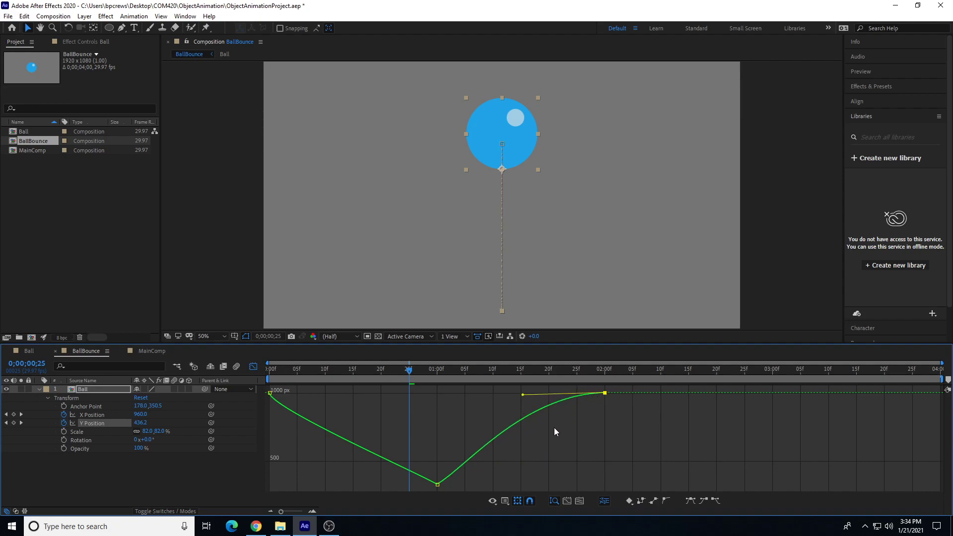
left_click_drag(523, 395, 527, 437)
left_click_drag(523, 435, 588, 416)
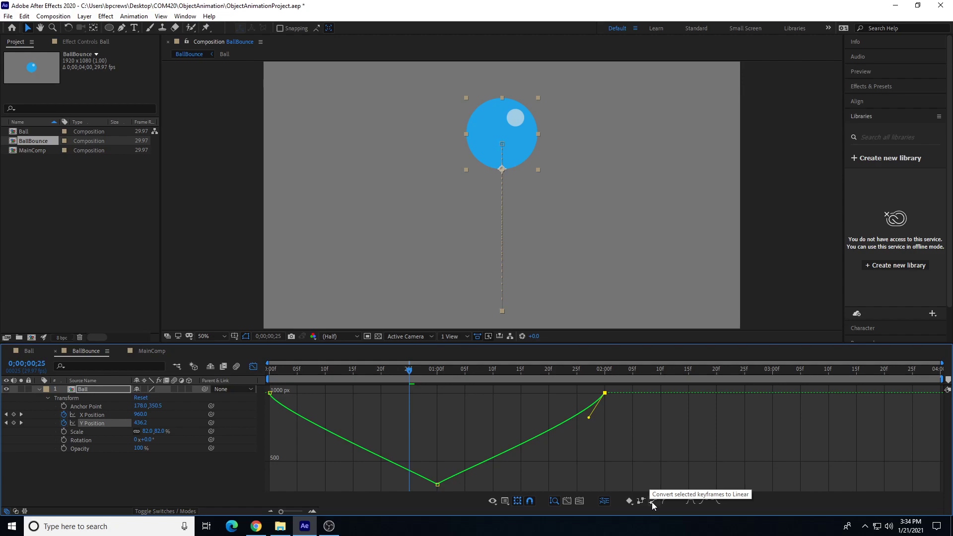
Convert the first and last Y Position keyframes to Linear and the keyframe at 0;00;01;00 to Auto Bezier.
left_click(651, 502)
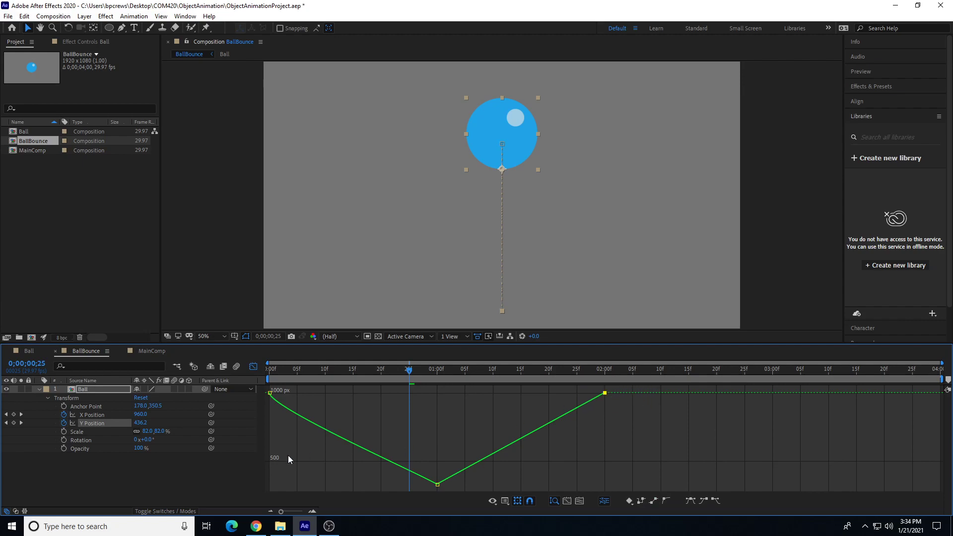
left_click(269, 393)
left_click(655, 501)
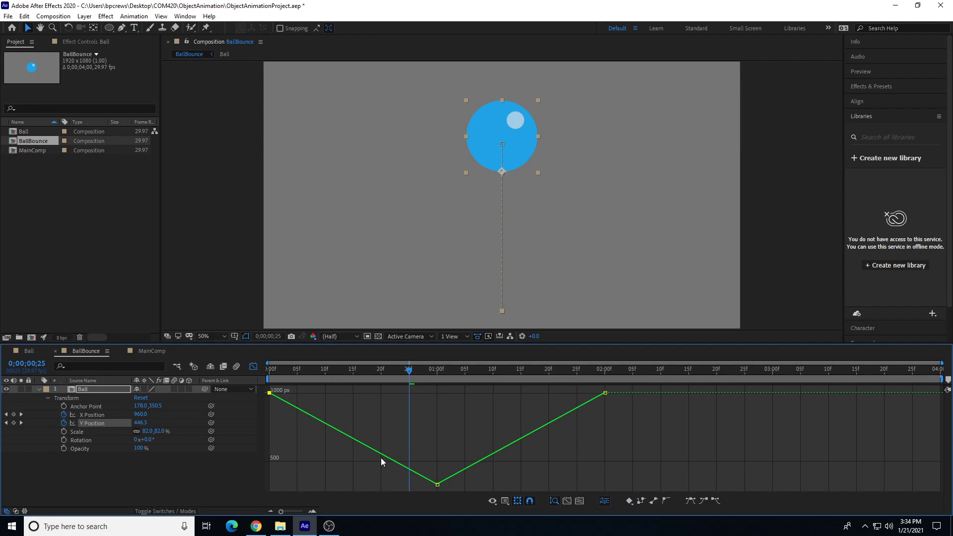
left_click_drag(424, 471, 448, 489)
left_click_drag(477, 440, 438, 485)
left_click(667, 502)
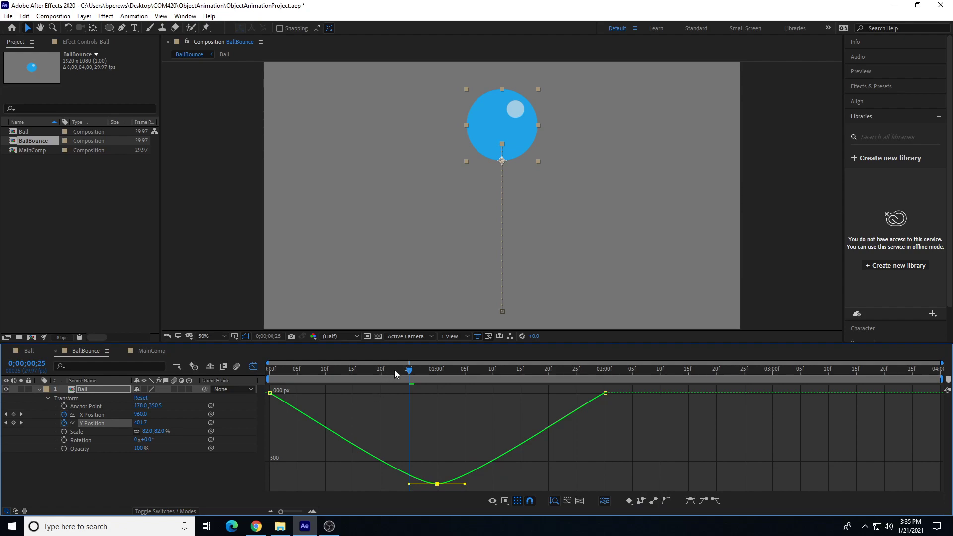
Play the bounce with the smoothed peak and scrub back to 0;00;00;28 to examine the ball near its highest point.
key("space")
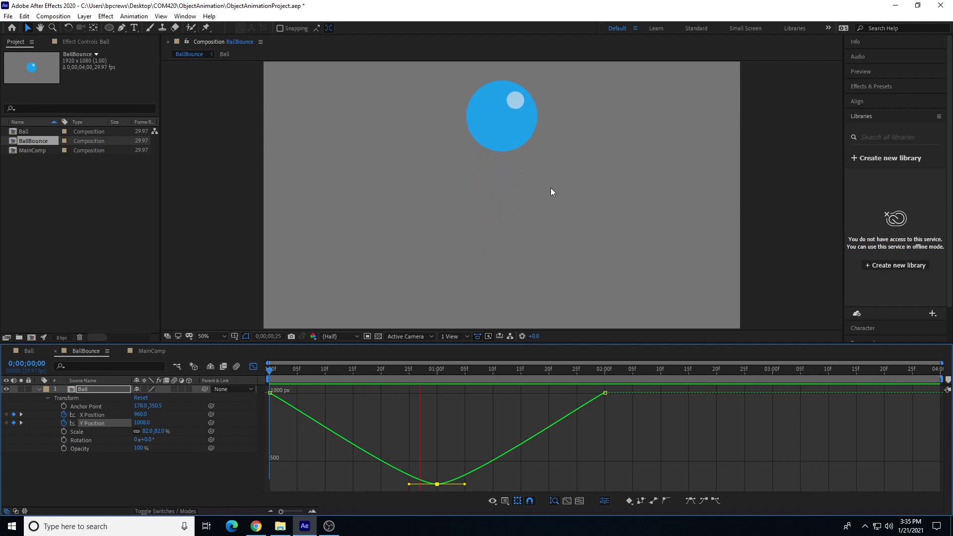
key("space")
left_click(517, 368)
left_click_drag(479, 361, 425, 364)
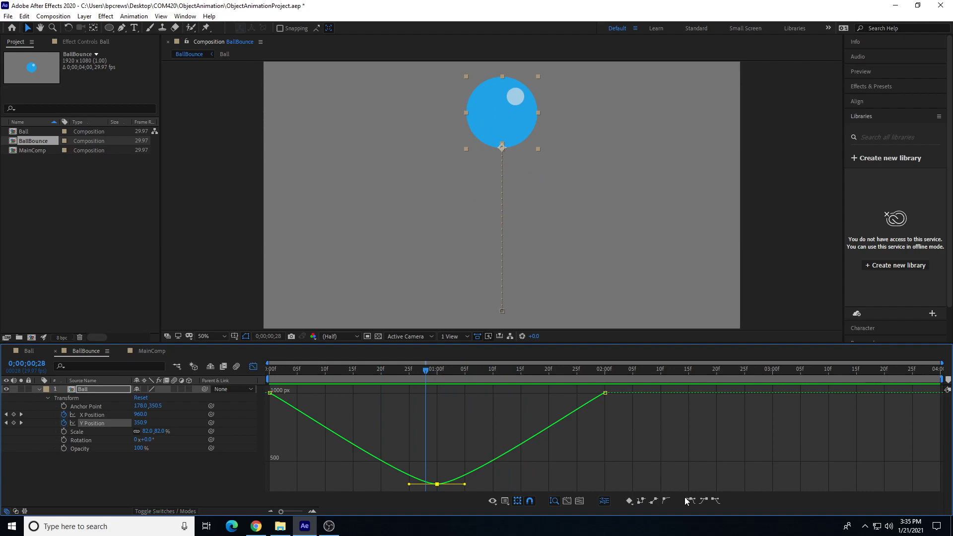
Apply Easy Ease to the Y Position keyframe at 0;00;01;00 and stretch its handles to about frame 8 and 0;00;01;20.
left_click_drag(457, 448, 418, 492)
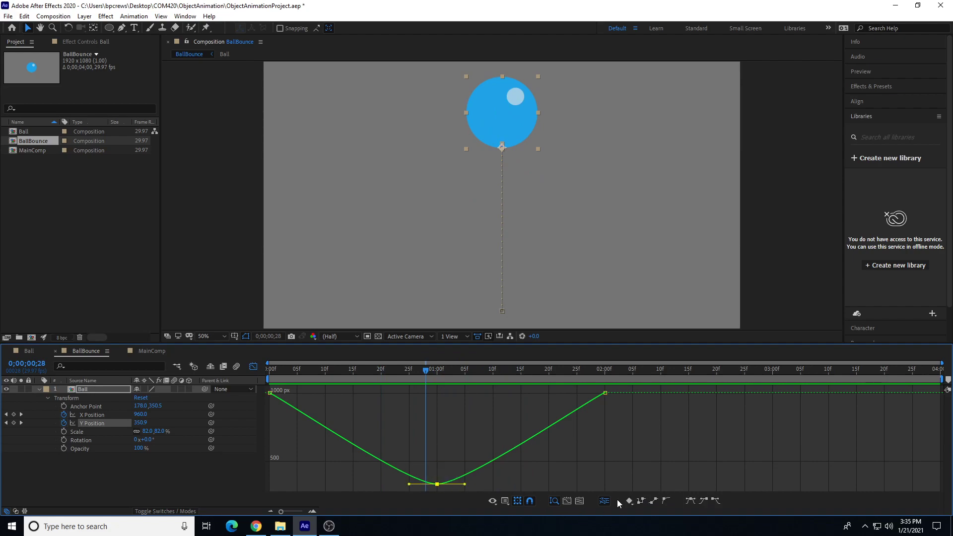
left_click(692, 502)
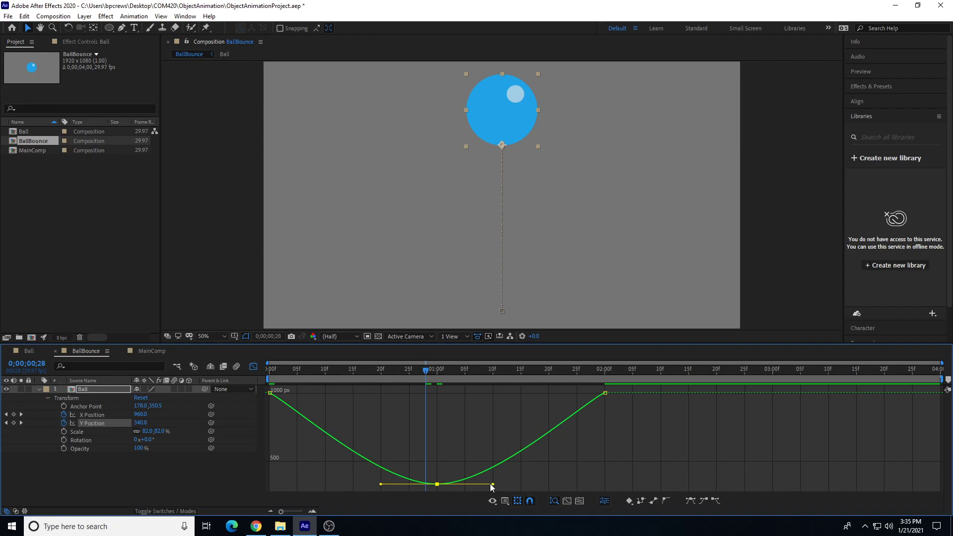
left_click_drag(493, 485, 551, 482)
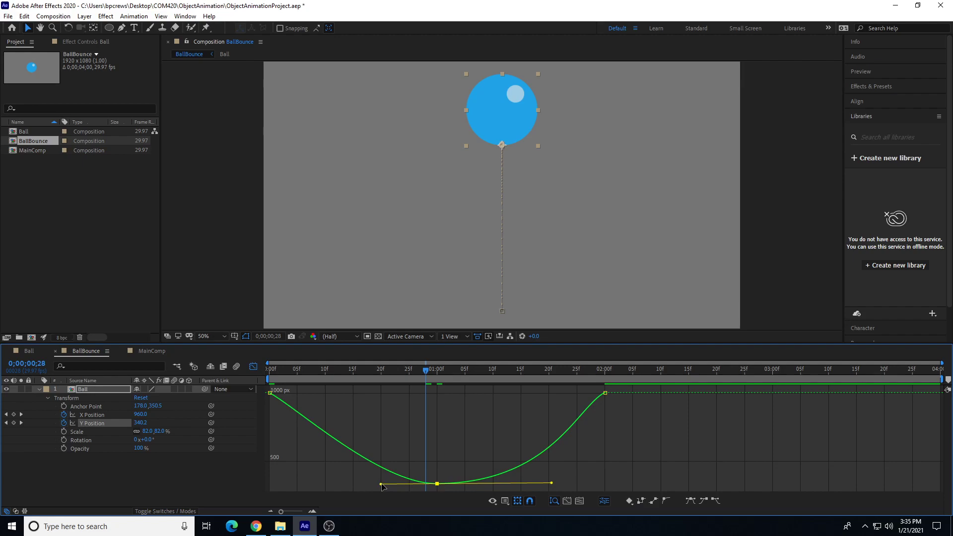
left_click_drag(374, 486, 310, 484)
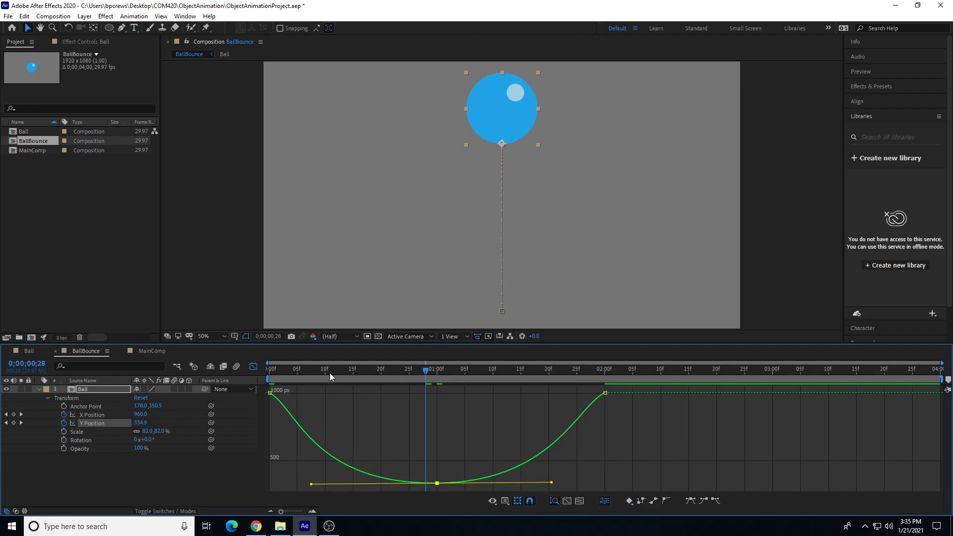
Play the eased bounce from the start, check it around 0;00;01;07, and return to 0;00;00;00.
left_click_drag(332, 368, 254, 368)
key("space")
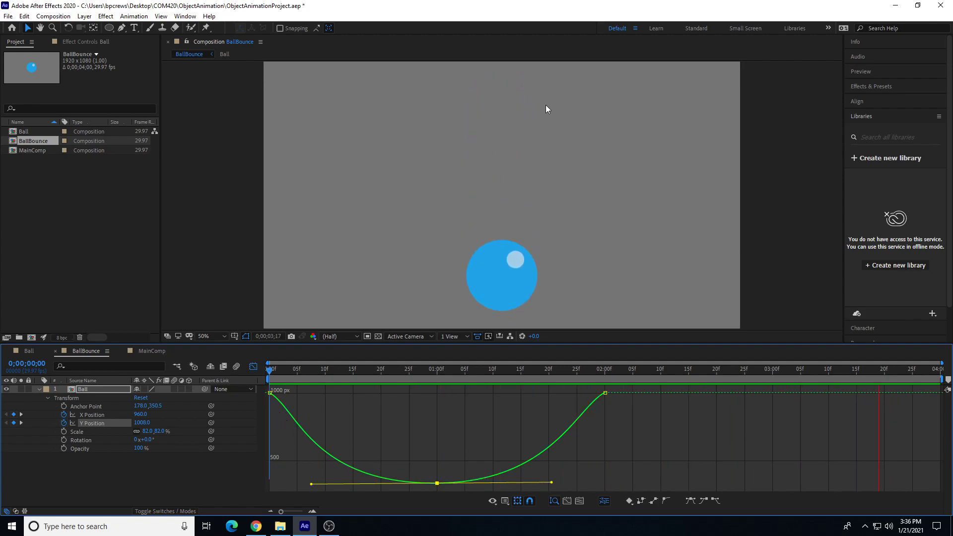
left_click(476, 371)
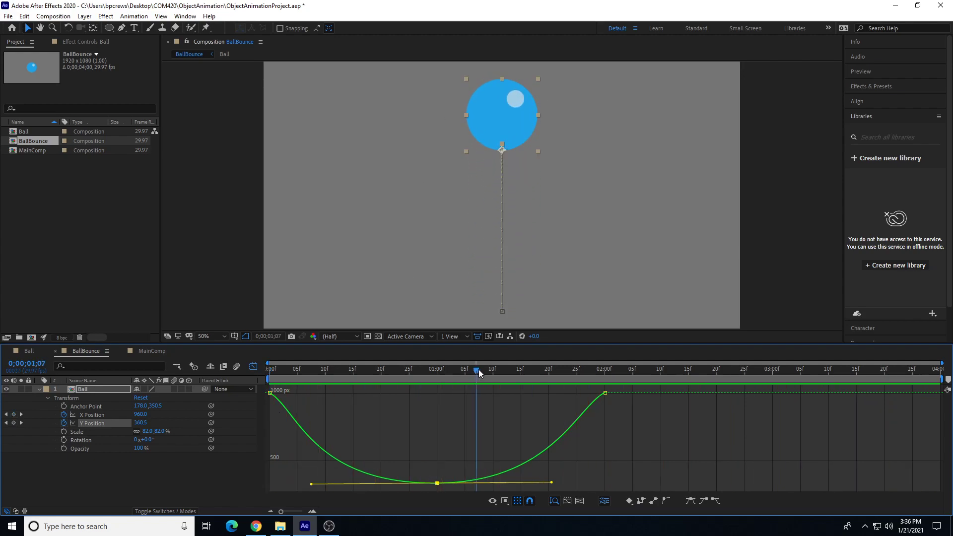
key("space")
key("space")
left_click_drag(480, 369, 261, 350)
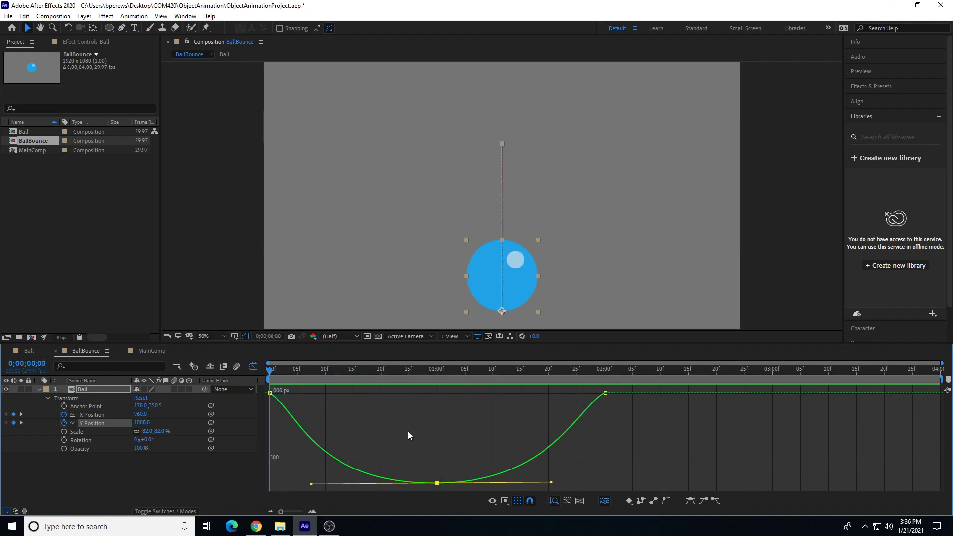
Apply Easy Ease In and Easy Ease Out to the middle Y Position keyframe, extending its handles to about frame 10 and 0;00;01;20.
left_click_drag(428, 479, 449, 487)
left_click(705, 500)
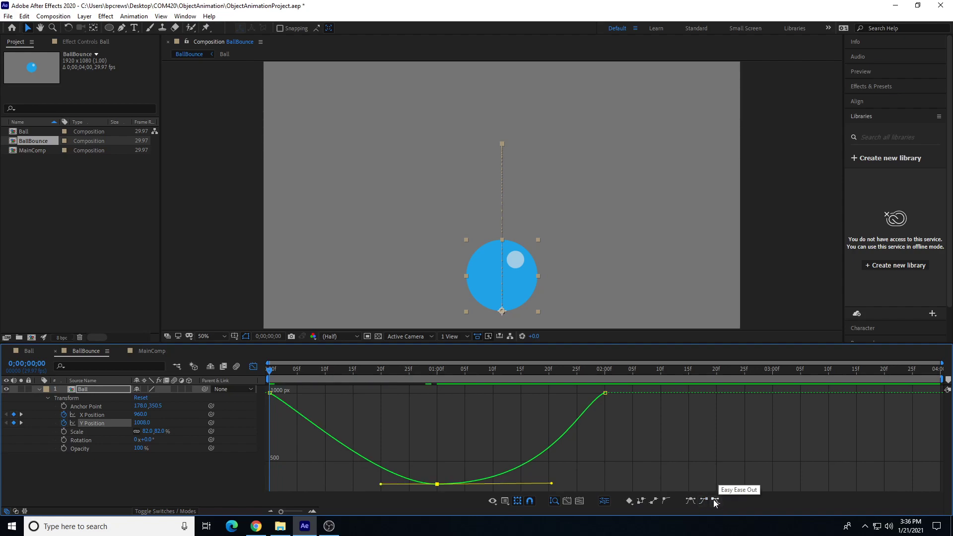
left_click(715, 501)
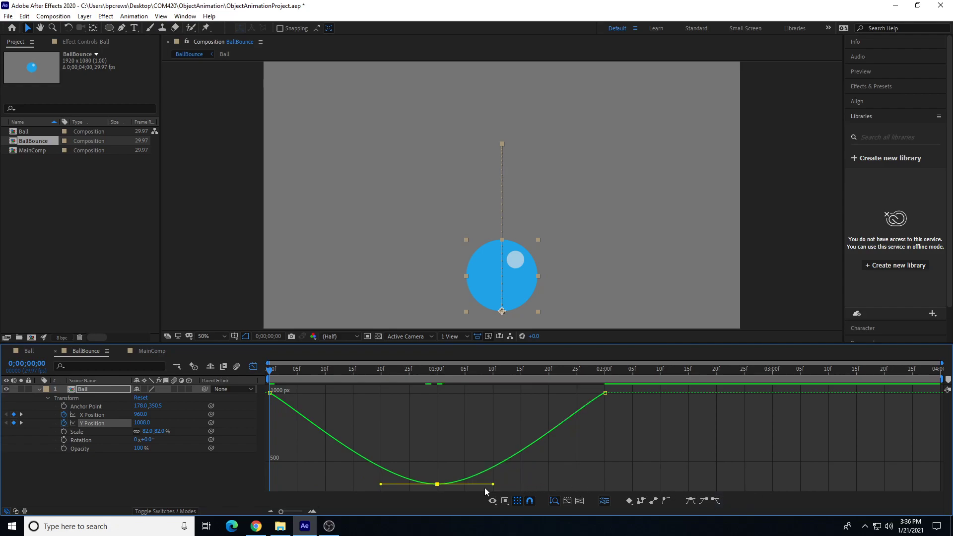
left_click_drag(493, 485, 546, 452)
left_click_drag(381, 484, 323, 484)
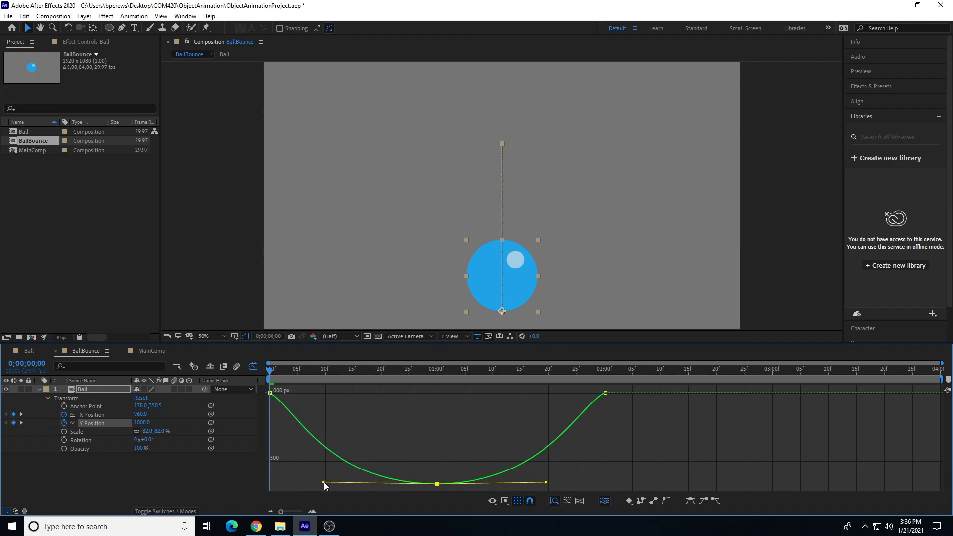
Apply Easy Ease In to the Y Position keyframe at 0;00;02;00 and angle its handle along the curve to about 0;00;01;26.
left_click_drag(591, 386, 609, 405)
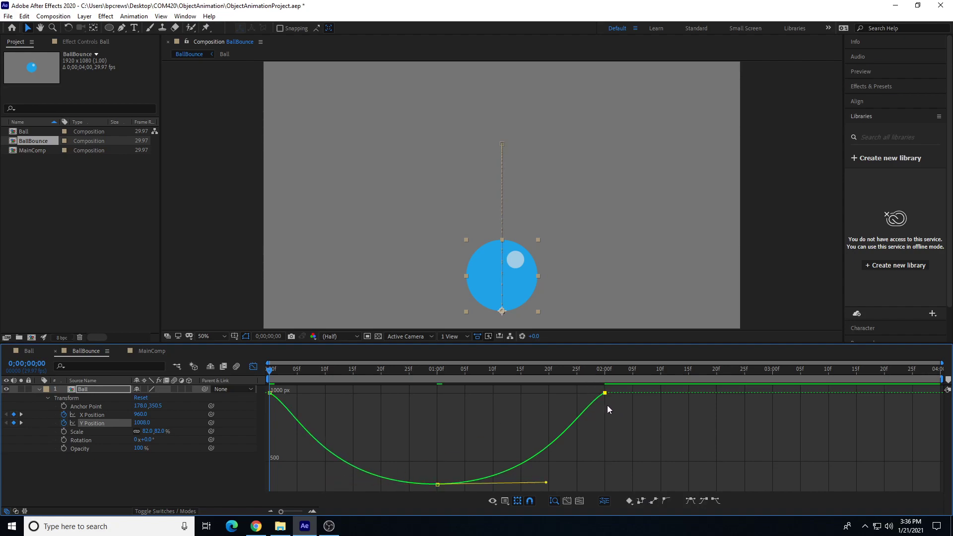
left_click(705, 501)
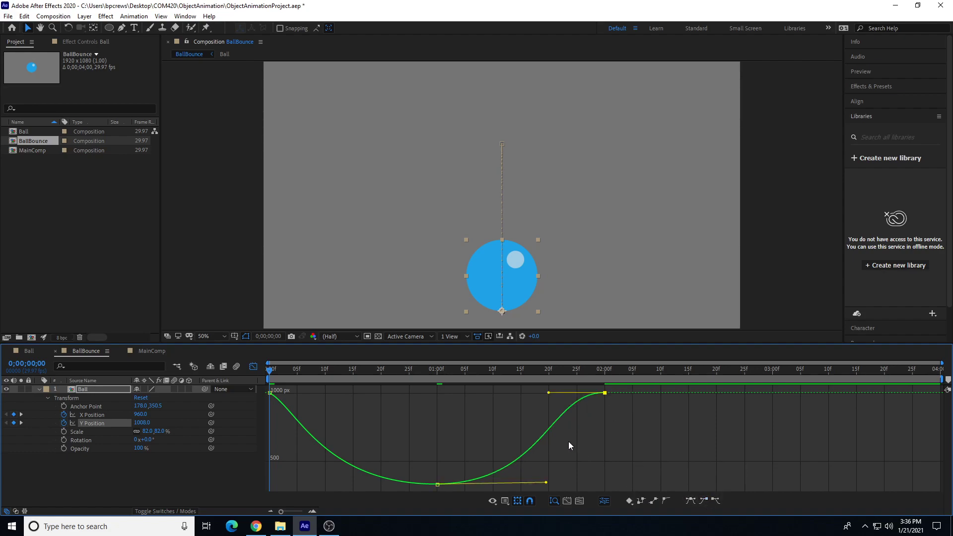
left_click_drag(548, 394, 583, 419)
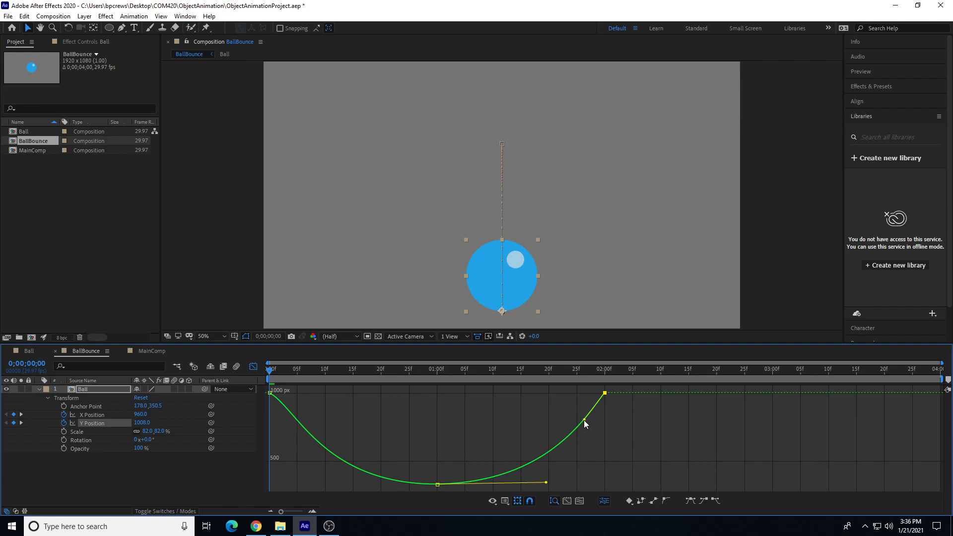
Apply Easy Ease Out to the first Y Position keyframe and angle its handle steeply along the curve to about frame 7.
left_click(270, 393)
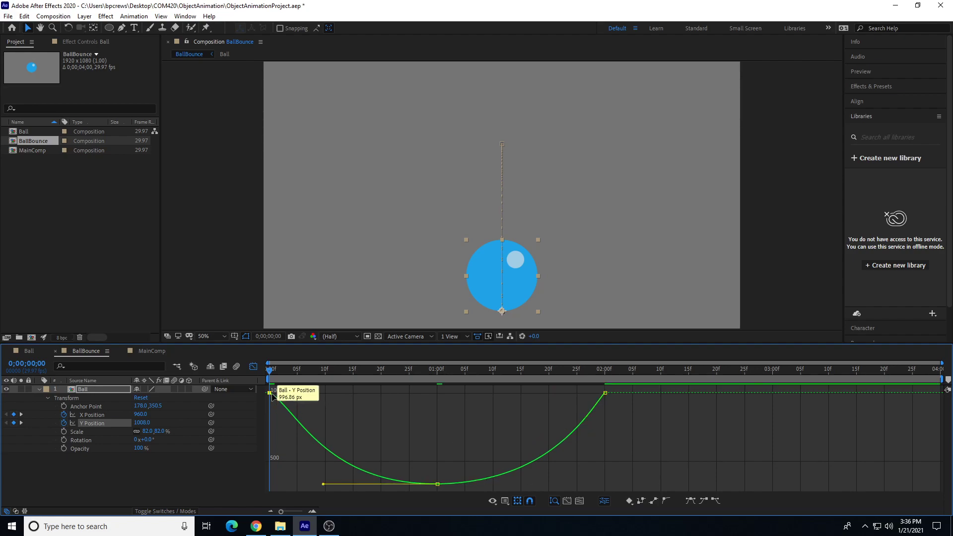
left_click(716, 501)
left_click_drag(326, 393, 308, 441)
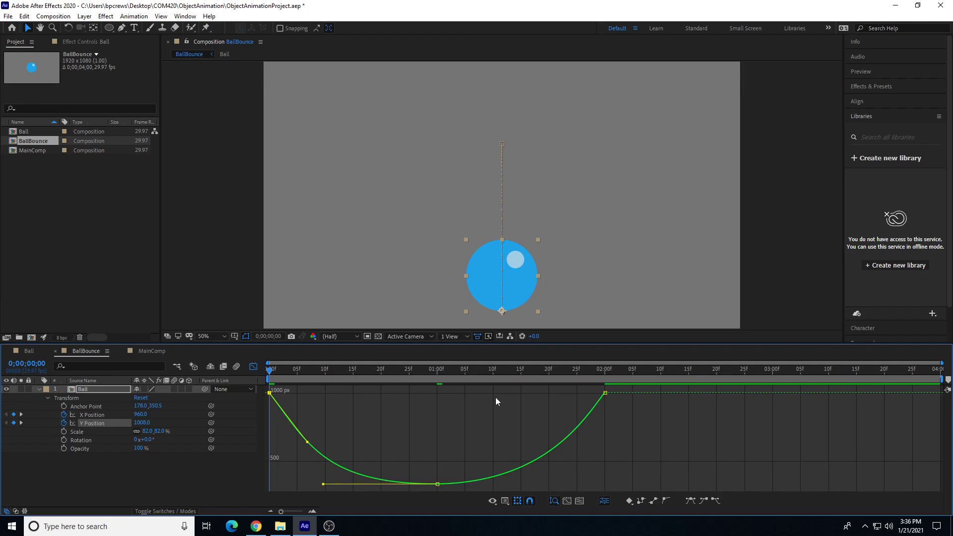
Play the refined bounce from the start and inspect the ball at 0;00;01;29.
left_click_drag(475, 372, 199, 398)
key("space")
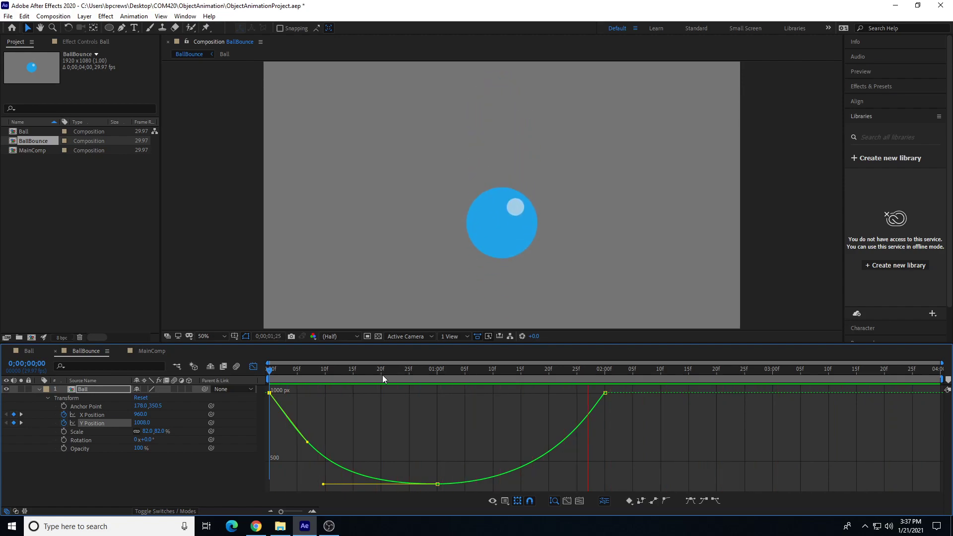
left_click(600, 369)
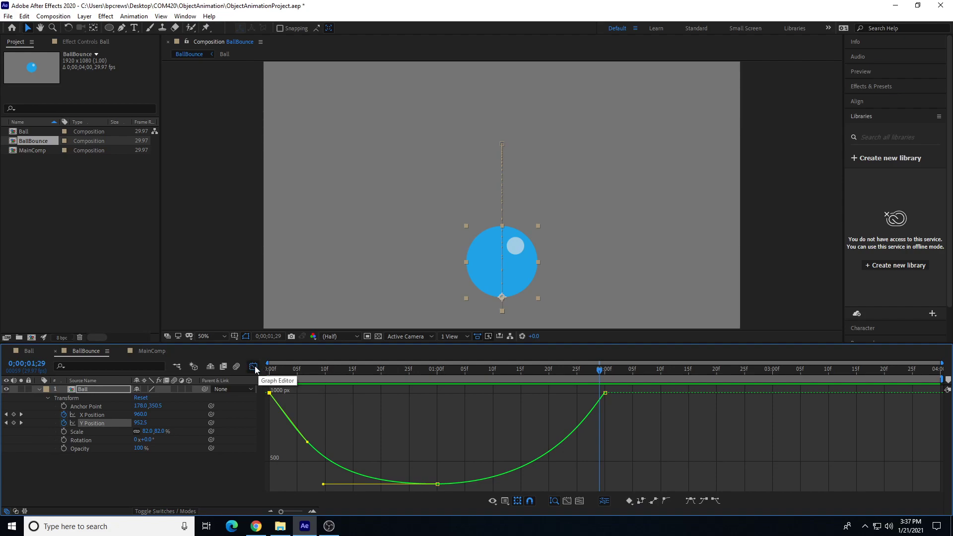
Close the Graph Editor and return to the layer keyframe view of the Ball layer.
left_click(254, 368)
left_click(254, 368)
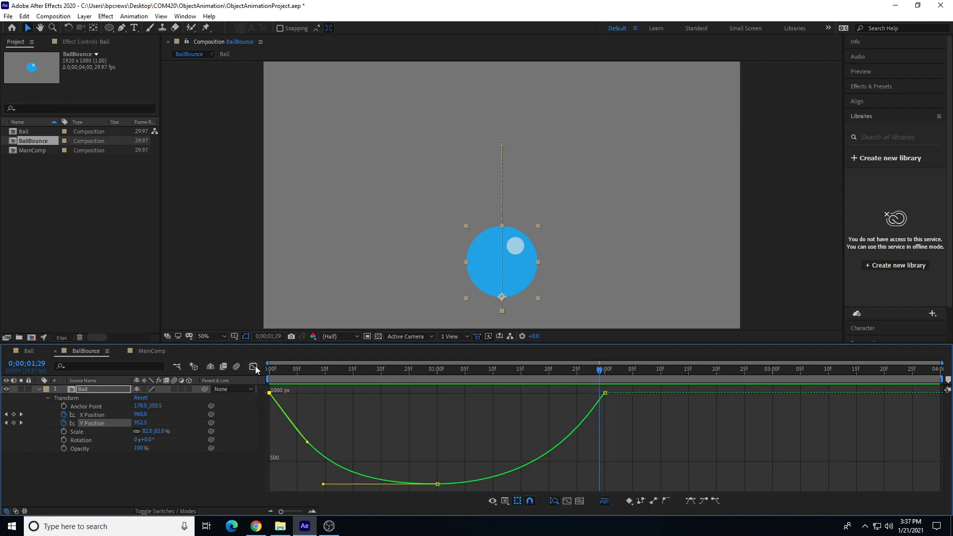
left_click(254, 368)
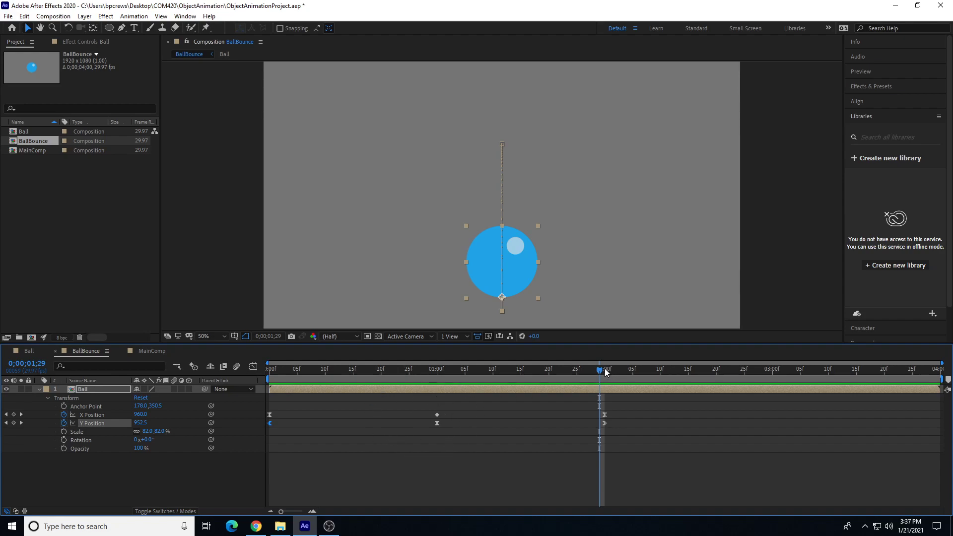
Examine the X and Y Position keyframes along the timeline, scrubbing from 0;00;02;07 to 0;00;00;11 and 0;00;00;23.
left_click_drag(606, 373, 644, 371)
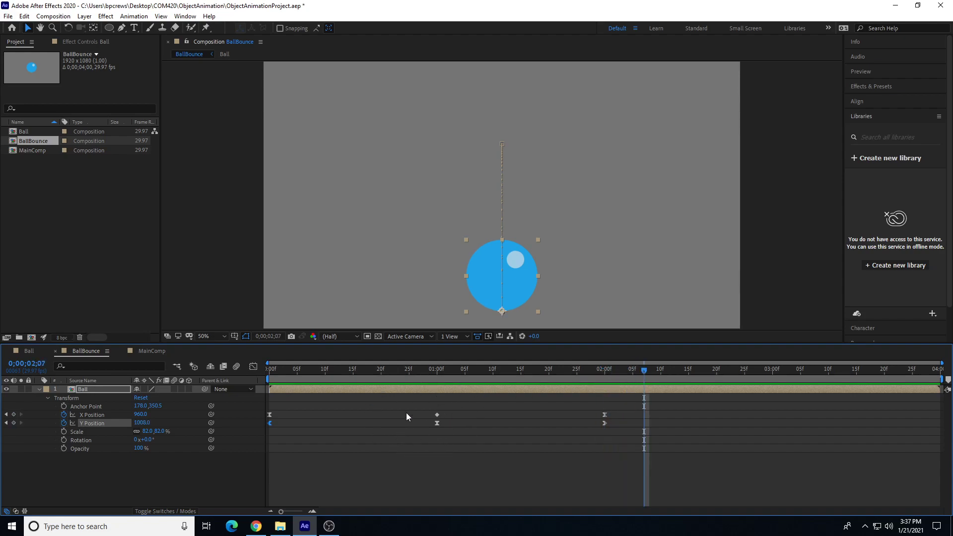
left_click(424, 401)
mouse_move(338, 370)
left_mouse_down()
mouse_move(263, 373)
mouse_move(329, 379)
left_mouse_up()
left_click(270, 423)
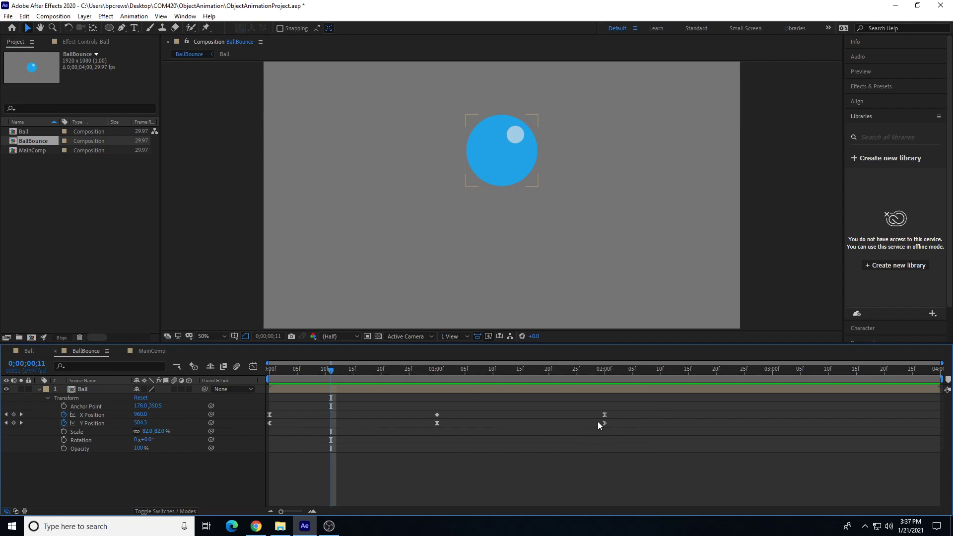
left_click(456, 466)
left_click_drag(423, 406, 448, 451)
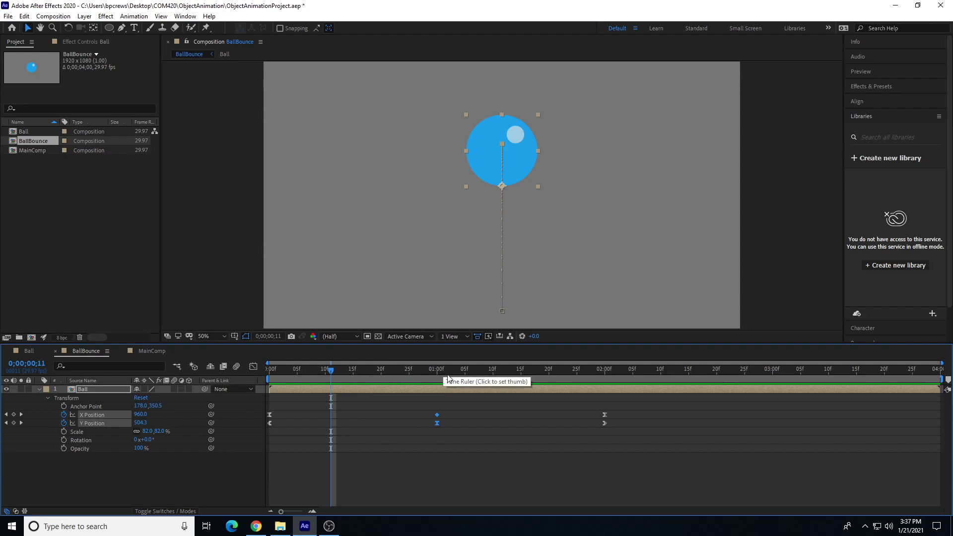
left_click_drag(332, 371, 395, 378)
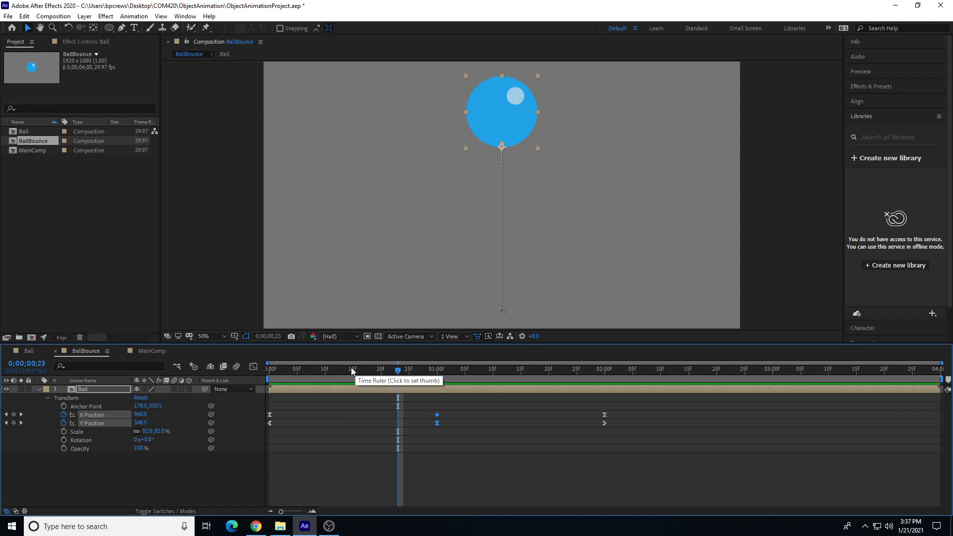
left_click(457, 405)
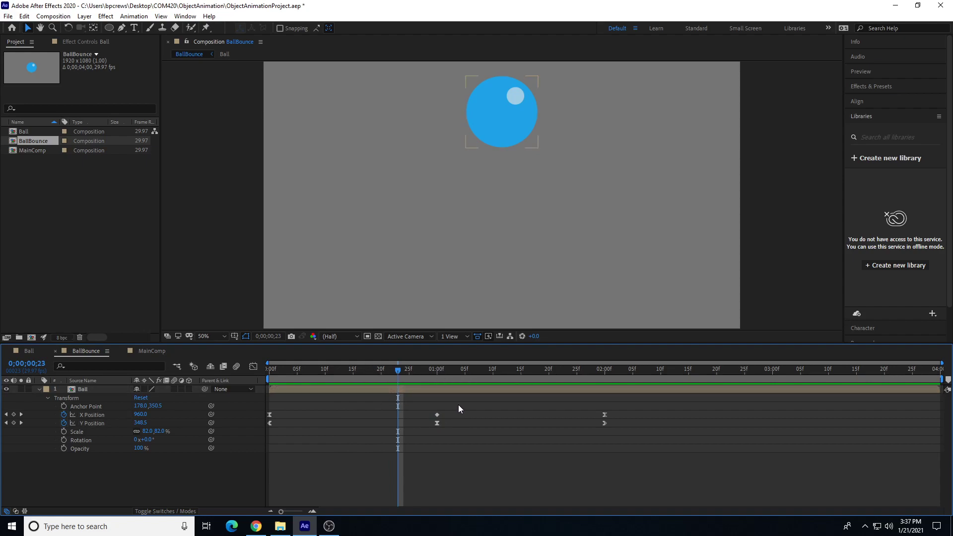
Move the middle X and Y Position keyframes of the Ball layer to 0;00;00;15.
left_click_drag(471, 405, 432, 438)
left_click_drag(457, 405, 419, 442)
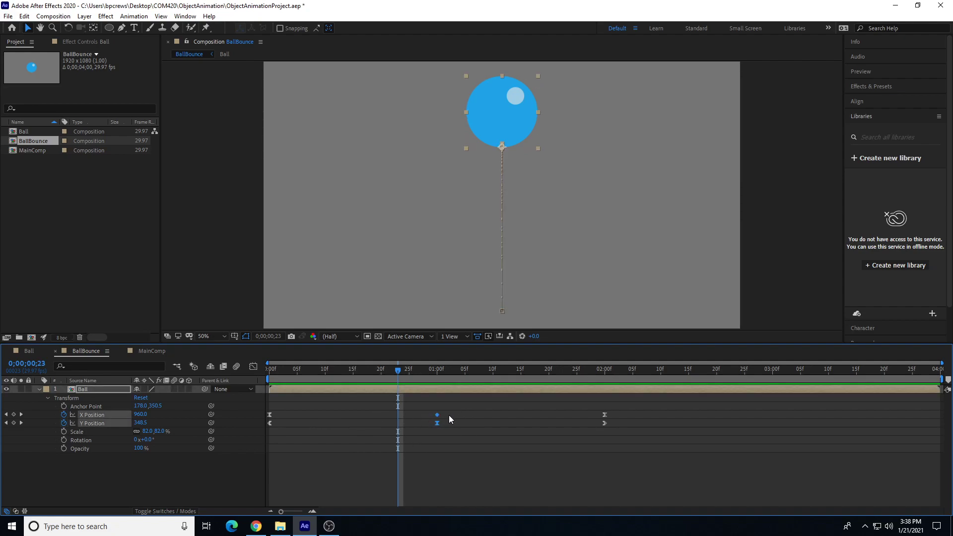
left_click_drag(437, 417, 349, 413)
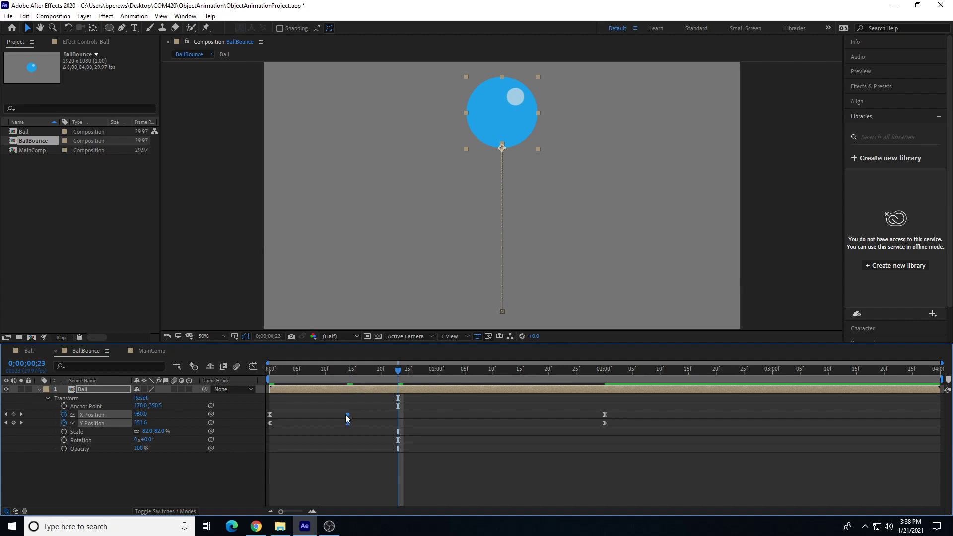
left_click(347, 414)
left_click(347, 423, "shift")
left_click_drag(347, 420, 353, 421)
left_click(354, 372)
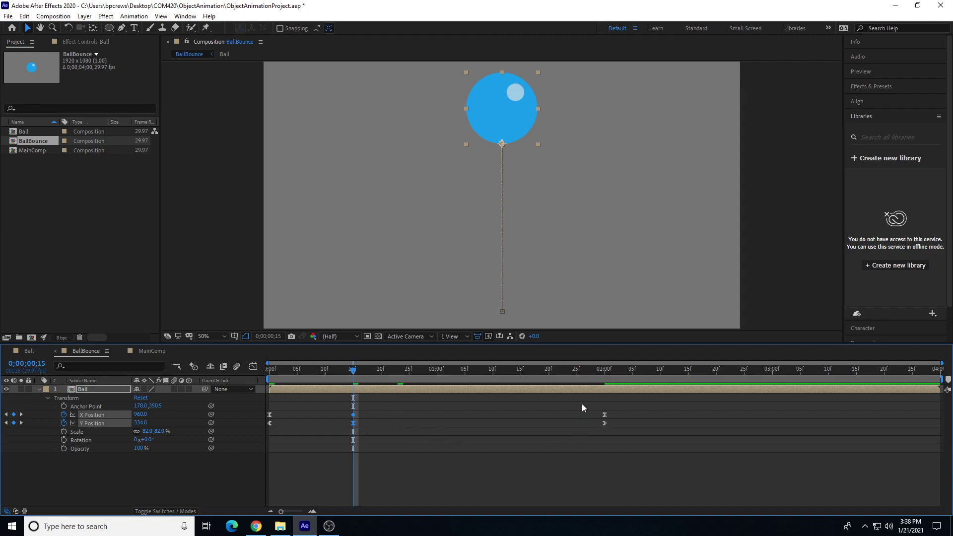
Move the last X and Y Position keyframes to 0;00;01;00 and play the shortened bounce from the start.
left_click_drag(584, 401, 436, 417)
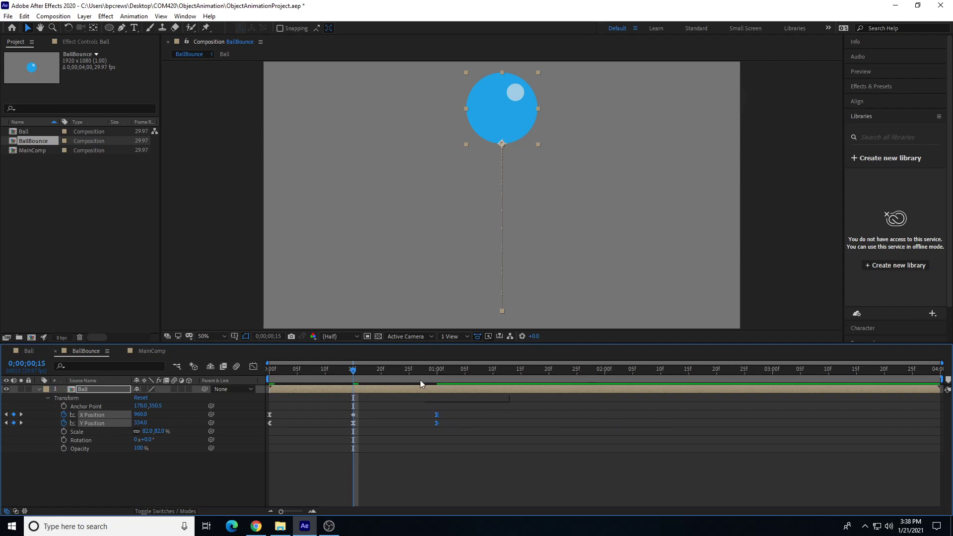
left_click_drag(428, 371, 184, 387)
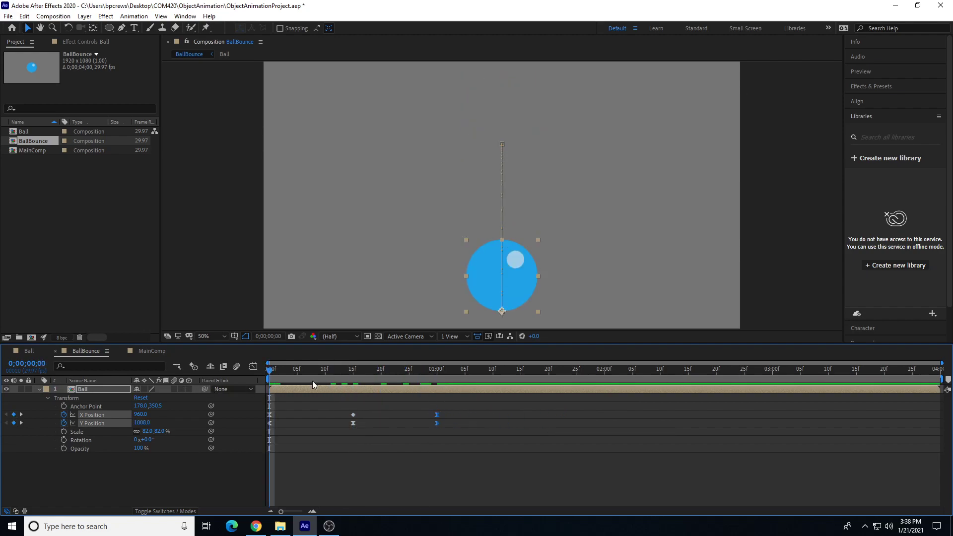
key("space")
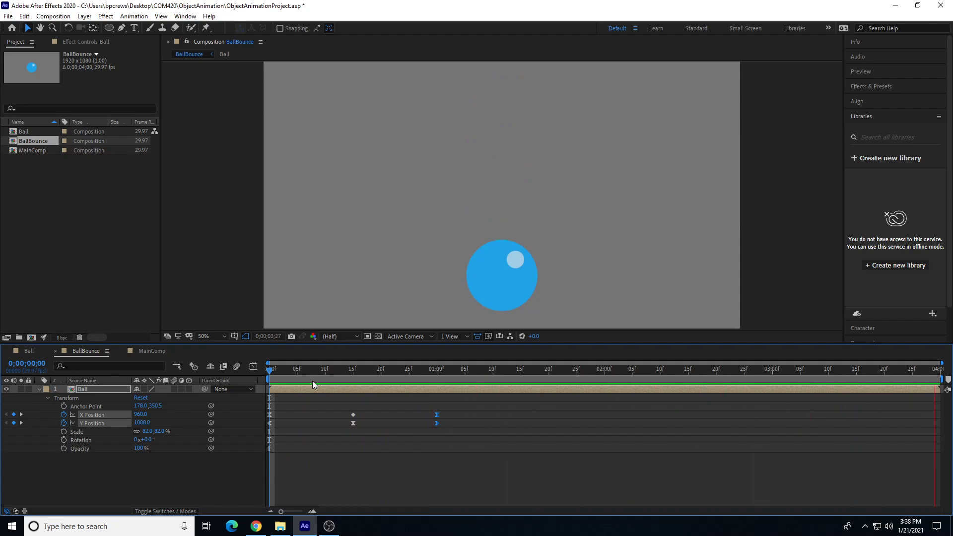
left_click(323, 371)
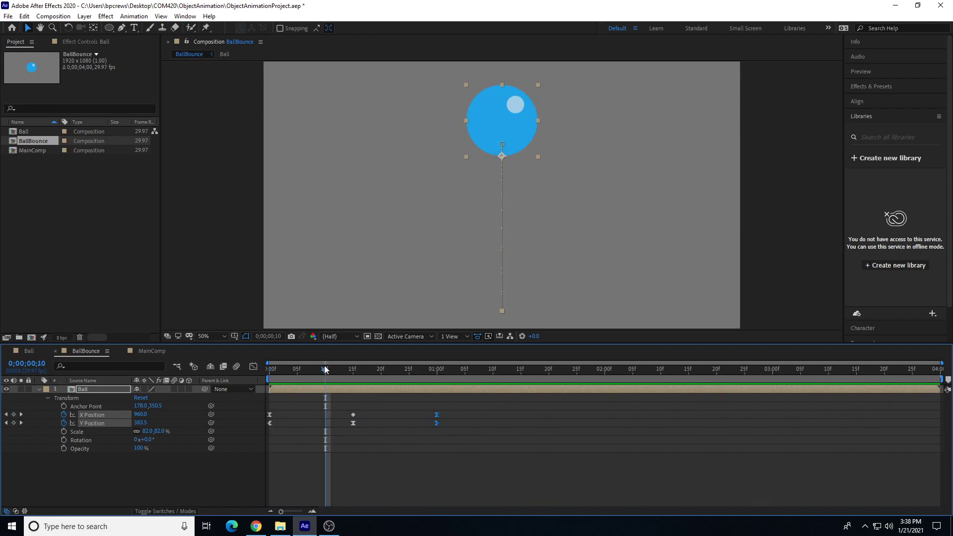
Steepen the Y Position curve's first and last keyframe handles in the Graph Editor and play the bounce.
left_click(253, 366)
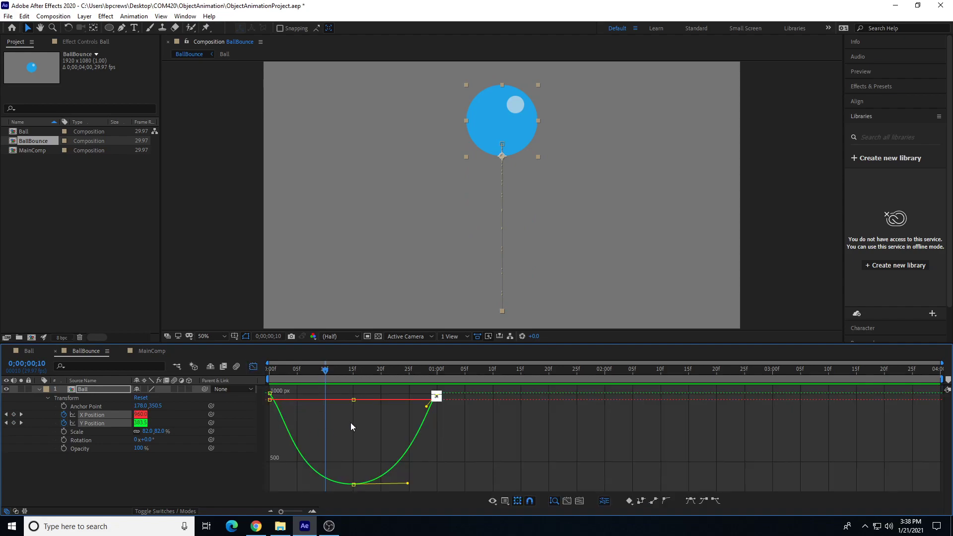
left_click(96, 423)
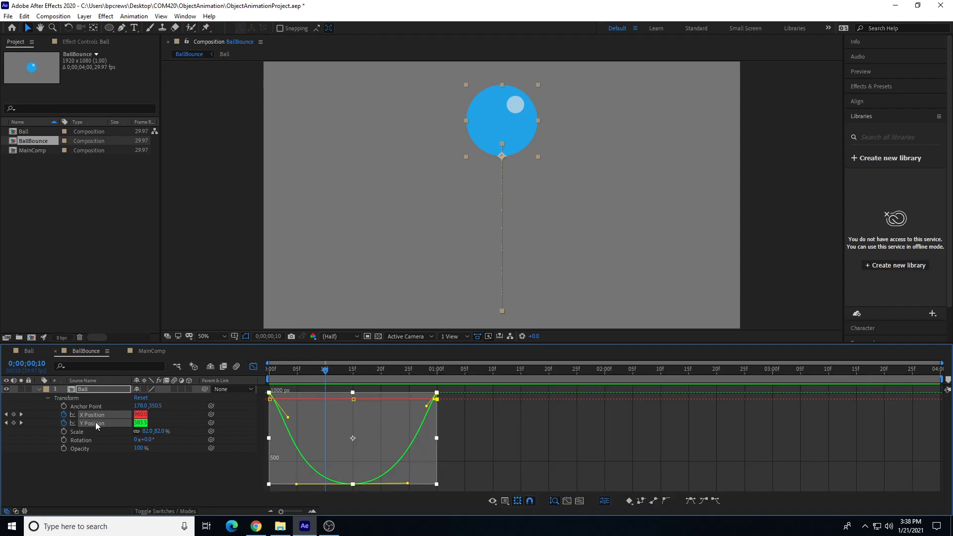
left_click(529, 449)
left_click(90, 414)
left_click(96, 423)
left_click(270, 393)
mouse_move(287, 417)
left_mouse_down()
mouse_move(291, 428)
mouse_move(295, 413)
mouse_move(281, 431)
left_mouse_up()
mouse_move(406, 405)
left_mouse_down()
mouse_move(452, 389)
mouse_move(432, 397)
mouse_move(441, 388)
mouse_move(430, 415)
left_mouse_up()
left_click(425, 406)
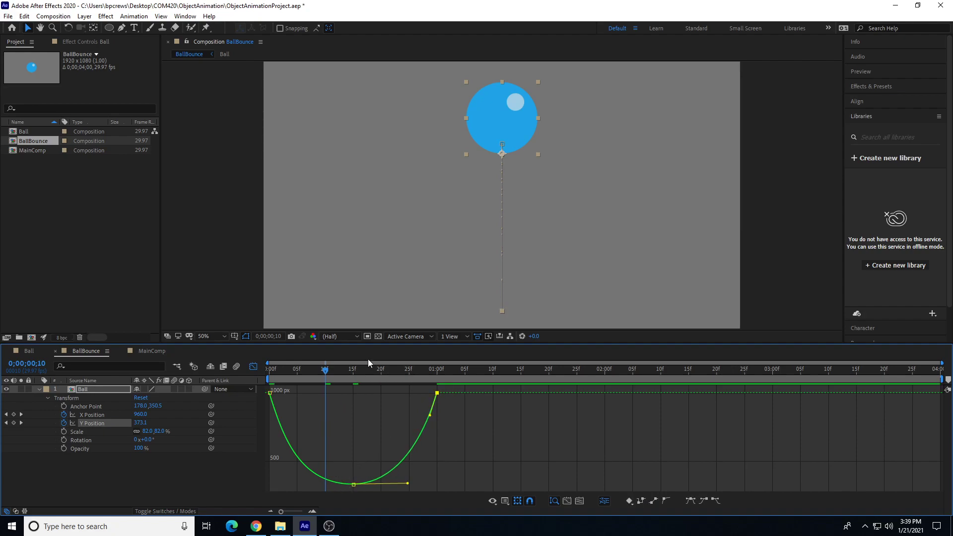
key("space")
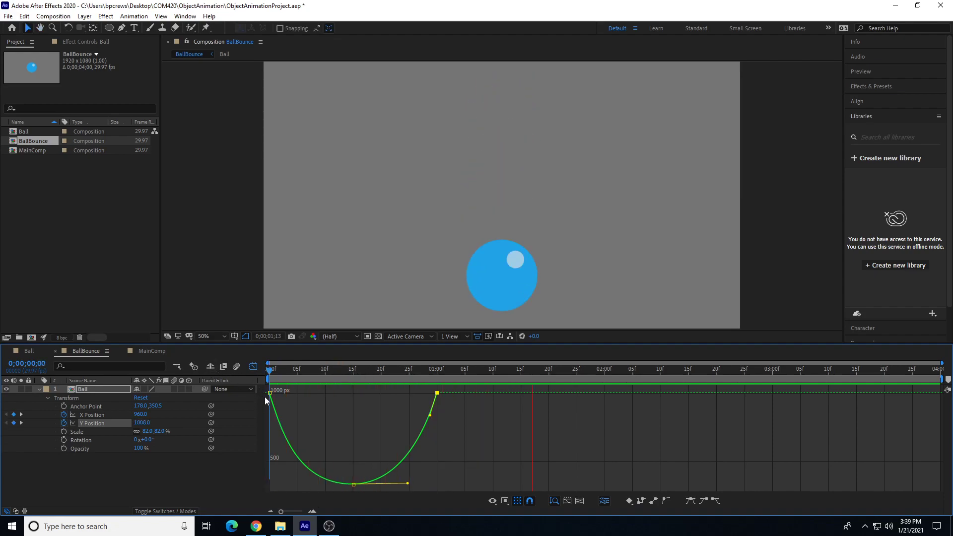
left_click_drag(317, 371, 299, 377)
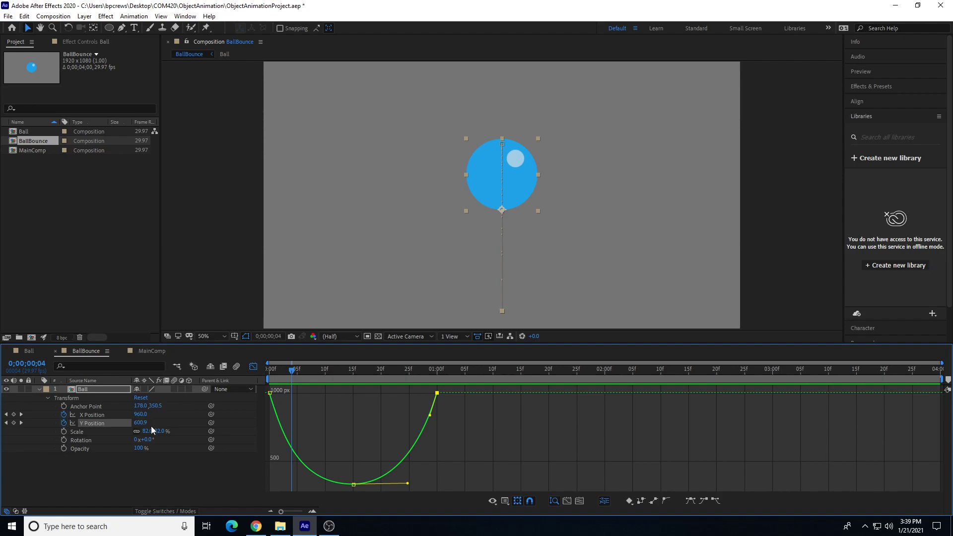
Select the Ball layer's Scale property, close the Graph Editor and preview the bounce from 0;00;00;00.
left_click(73, 432)
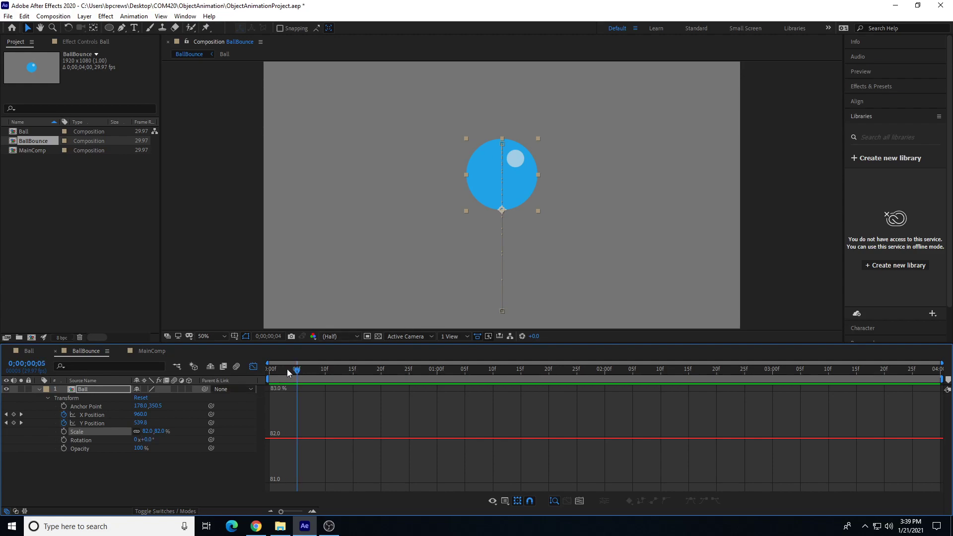
left_click_drag(296, 372, 270, 371)
left_click(253, 366)
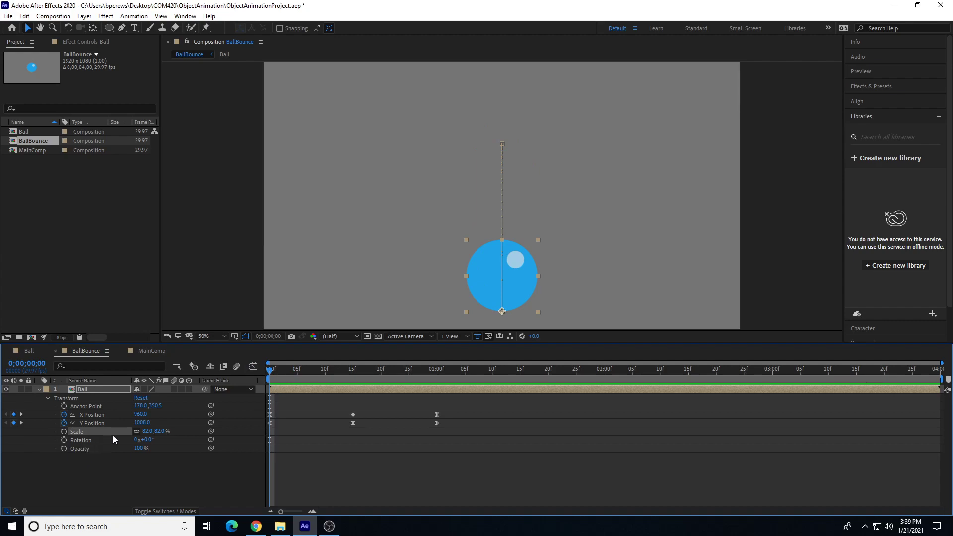
key("space")
key("space")
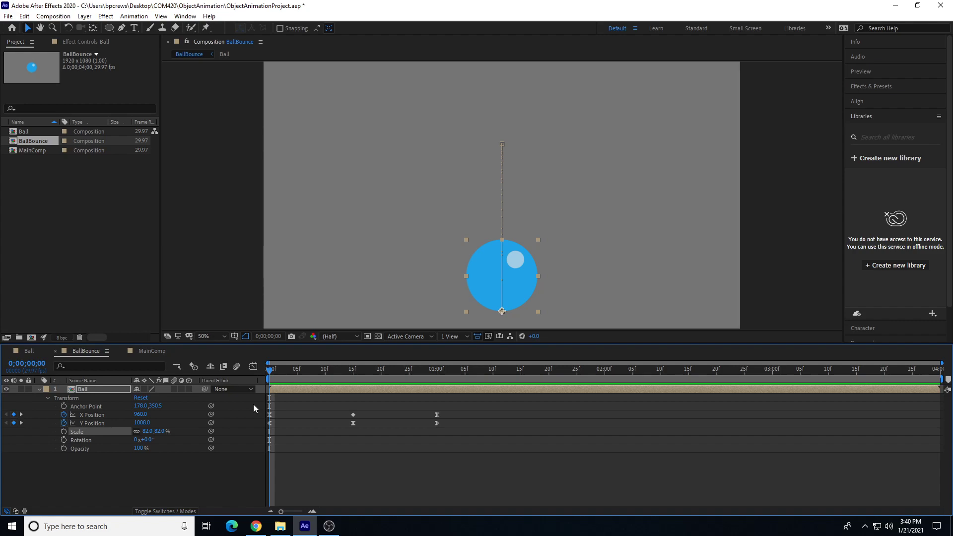
Add a Scale keyframe at 0;00;00;15 on the Ball layer and unlink the scale proportions.
left_click_drag(347, 376, 353, 375)
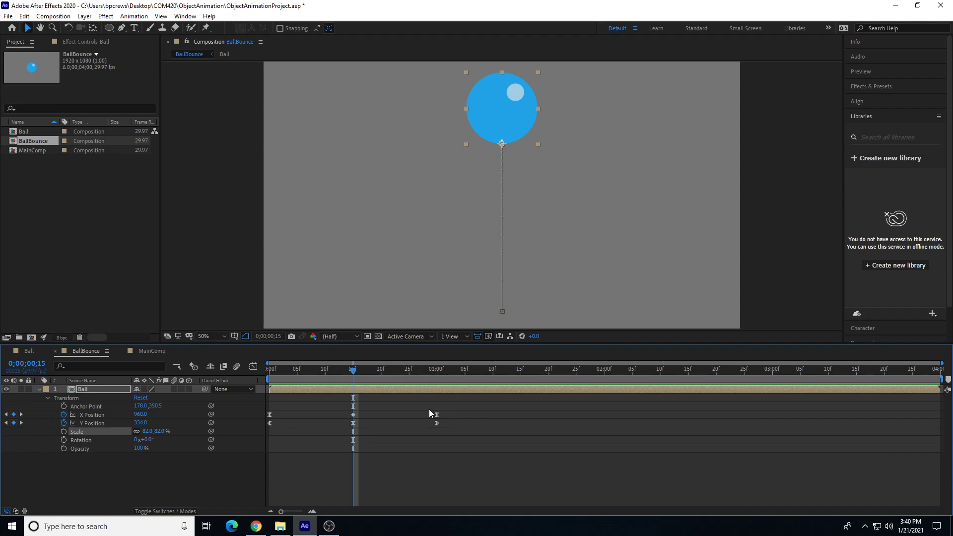
left_click_drag(316, 369, 354, 378)
left_click(64, 434)
left_click(138, 432)
left_click(137, 434)
left_click(137, 435)
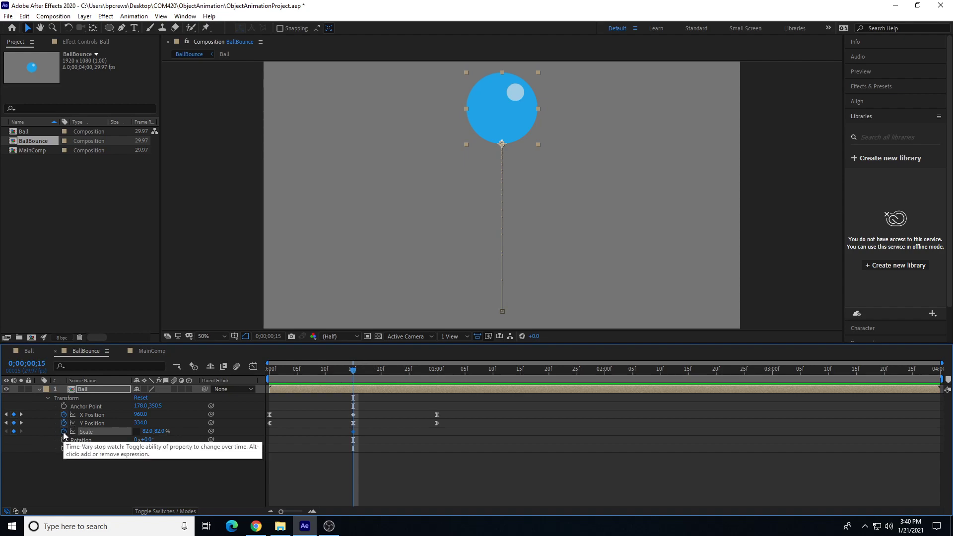
Stretch the ball tall and narrow at 0;00;00;29, to a Scale of about 56.1, 103.7 %.
left_click_drag(361, 371, 431, 379)
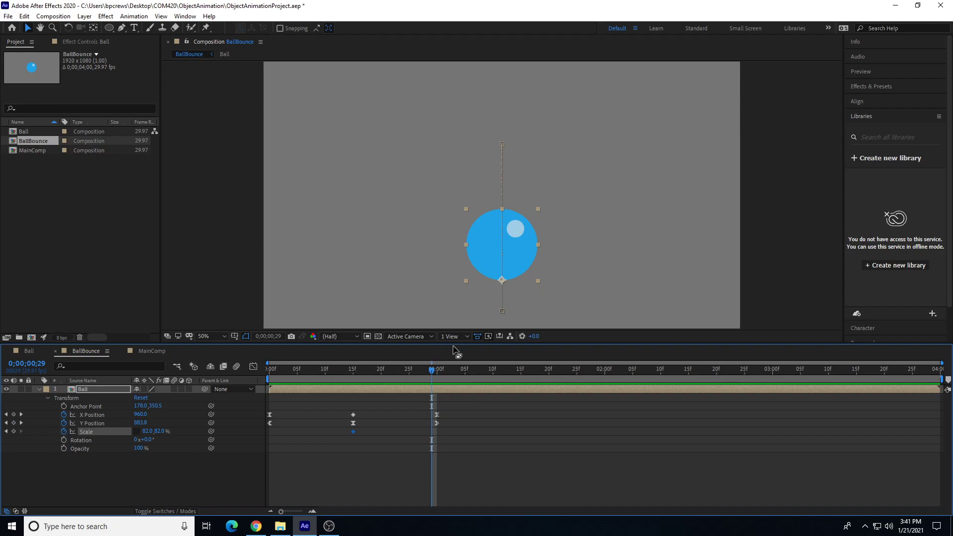
left_click_drag(465, 244, 476, 245)
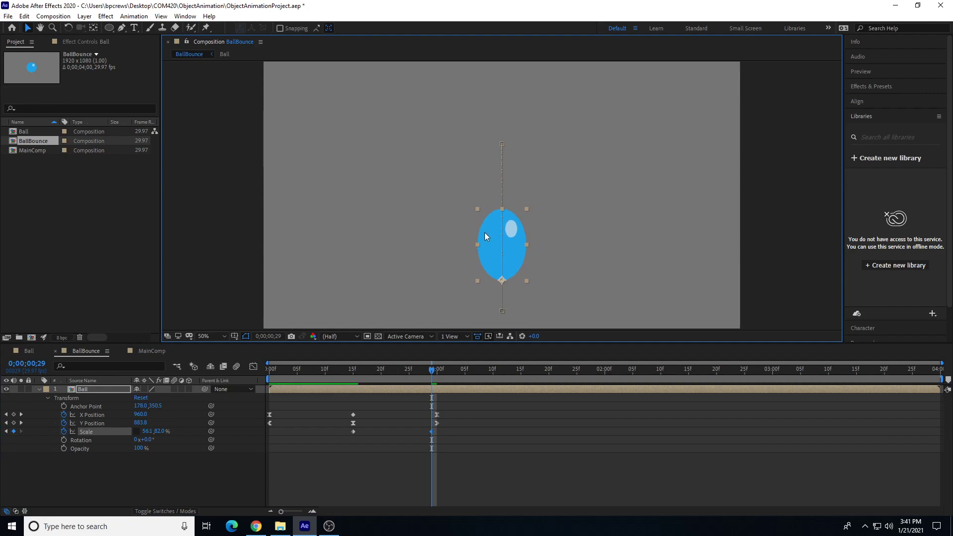
left_click_drag(504, 209, 505, 192)
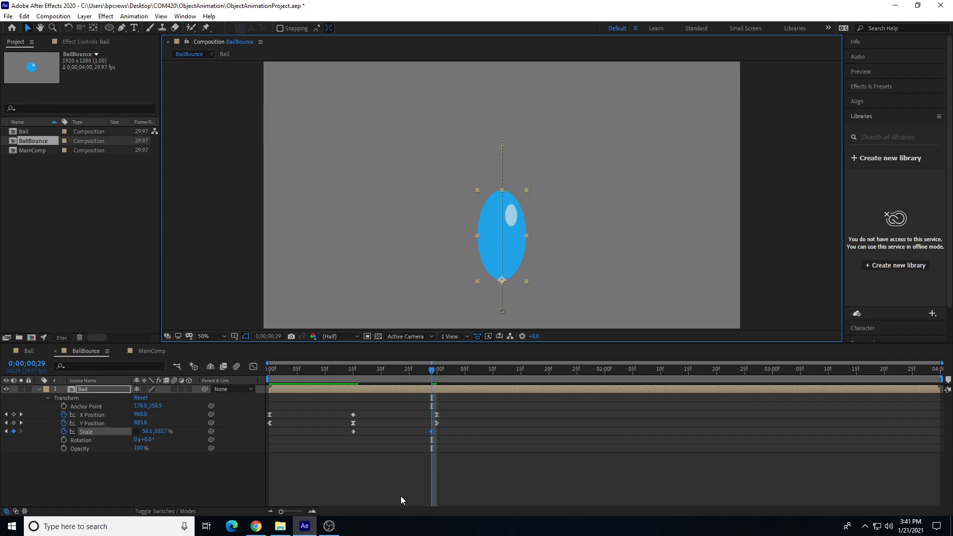
Squash the ball flat and wide at 0;00;01;00, to a Scale of about 108.9, 61.4 %.
left_click(431, 372)
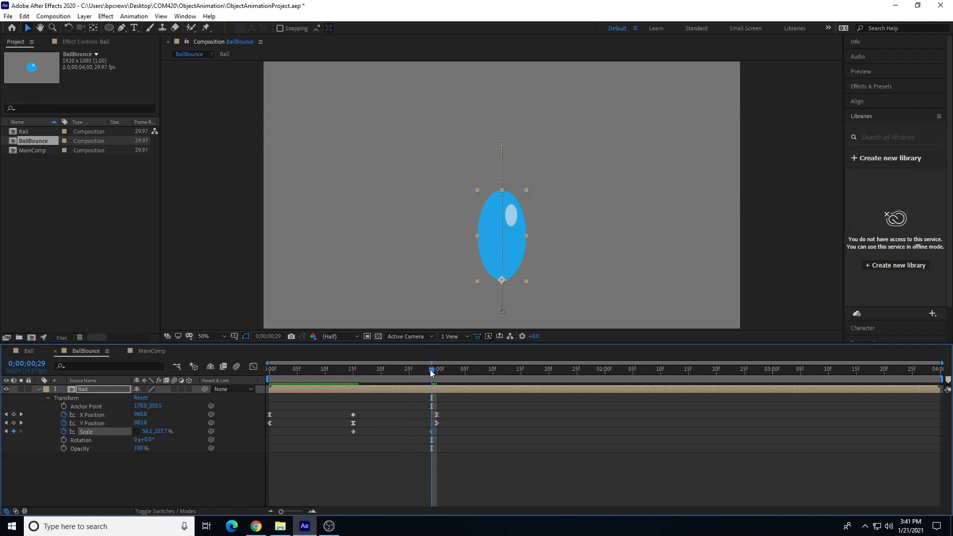
left_click_drag(430, 370, 437, 371)
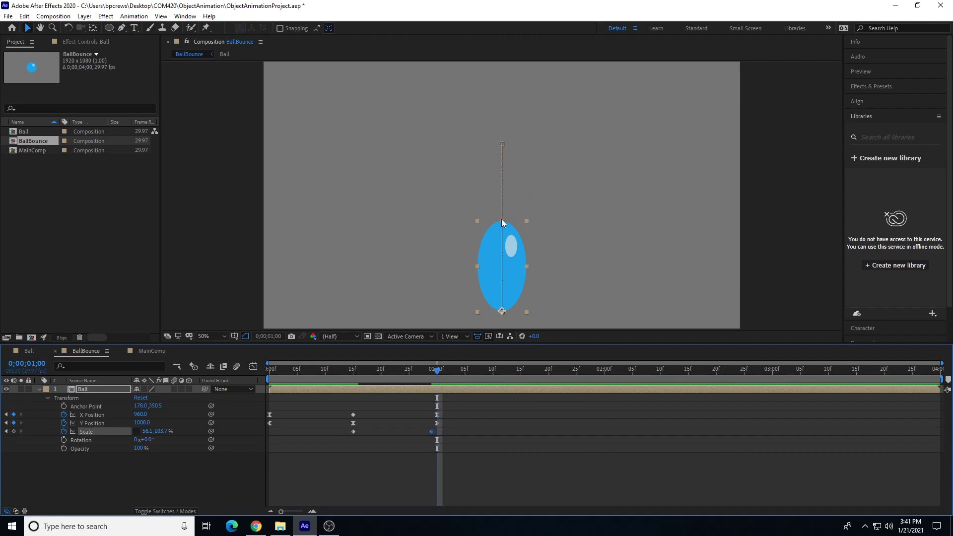
left_click_drag(502, 221, 497, 253)
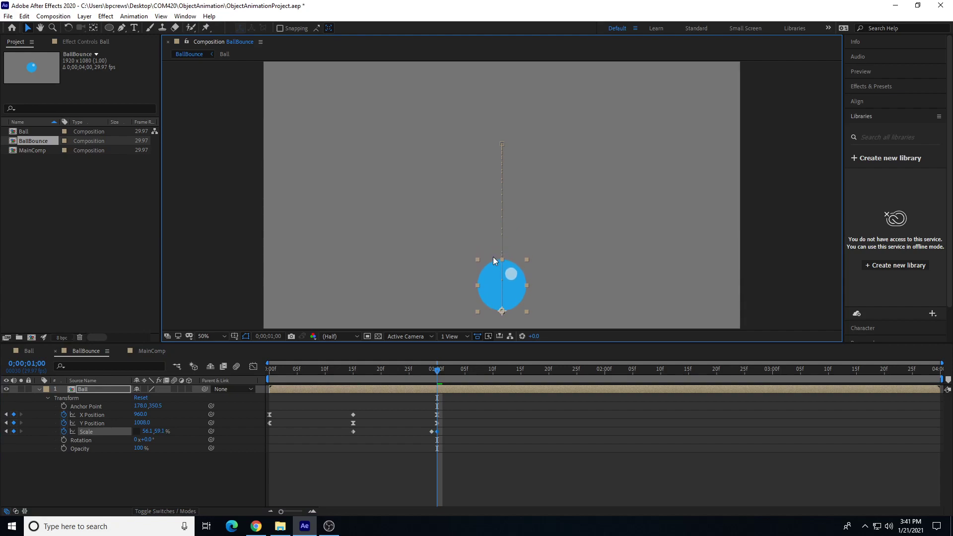
left_click_drag(478, 285, 454, 282)
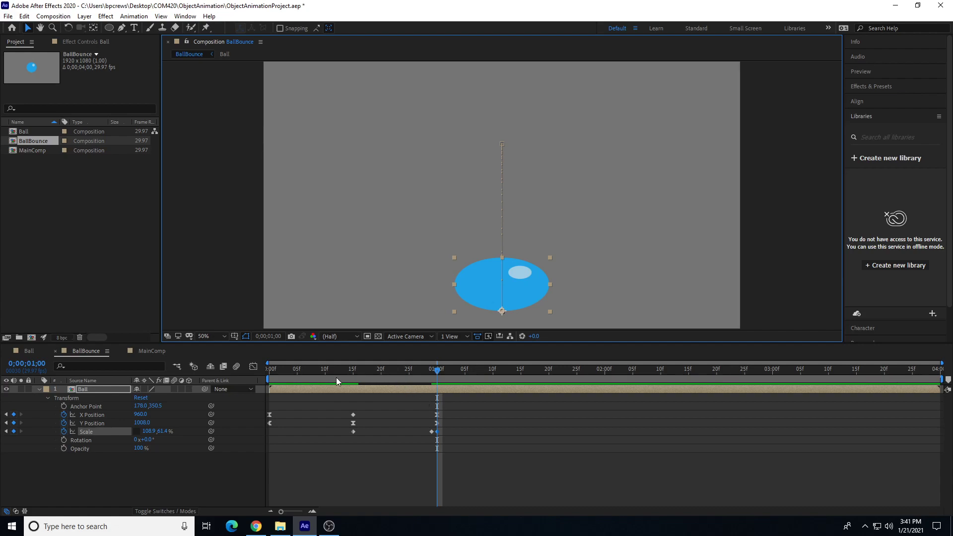
Scrub from 0;00;00;15 through 0;00;00;29 to 0;00;01;00 to review the ball's stretch and squash.
left_click(351, 370)
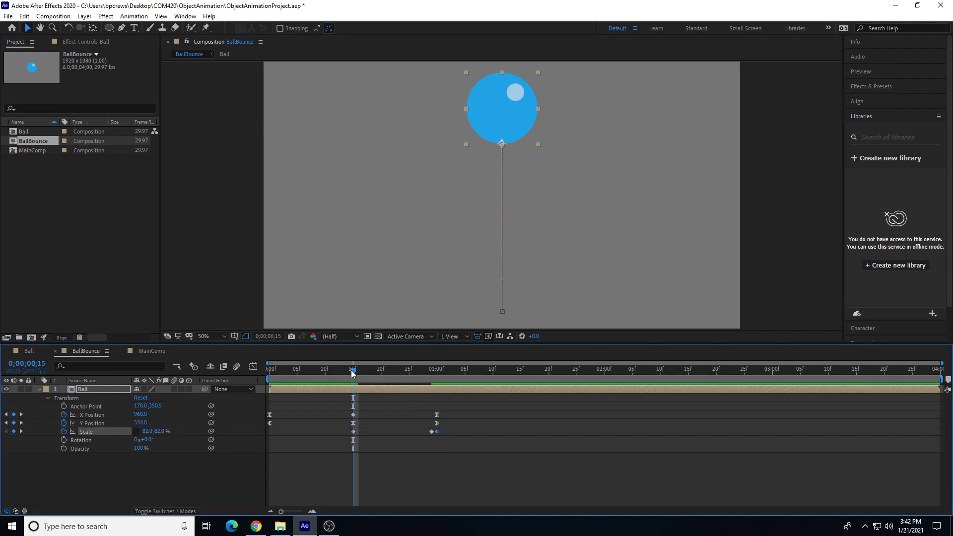
left_click_drag(354, 373, 431, 382)
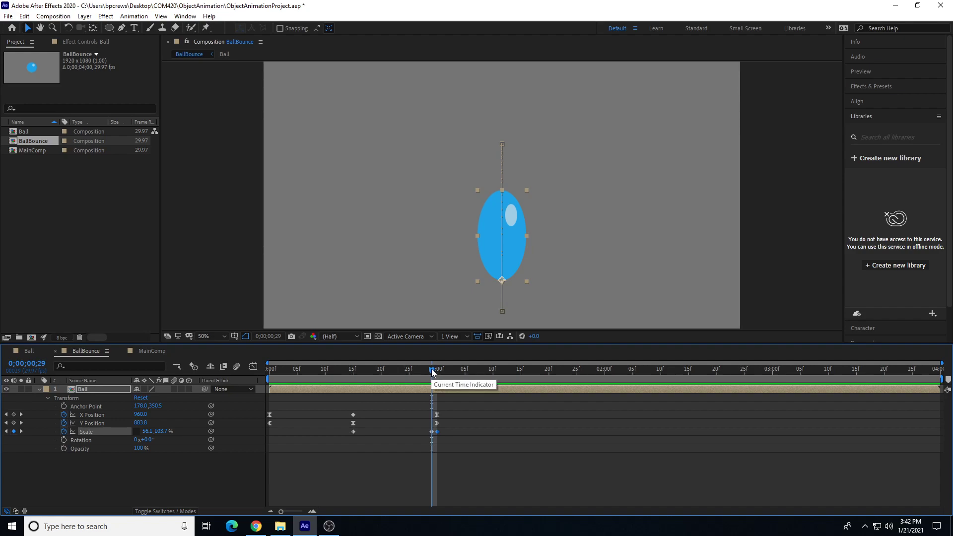
left_click_drag(433, 373, 437, 373)
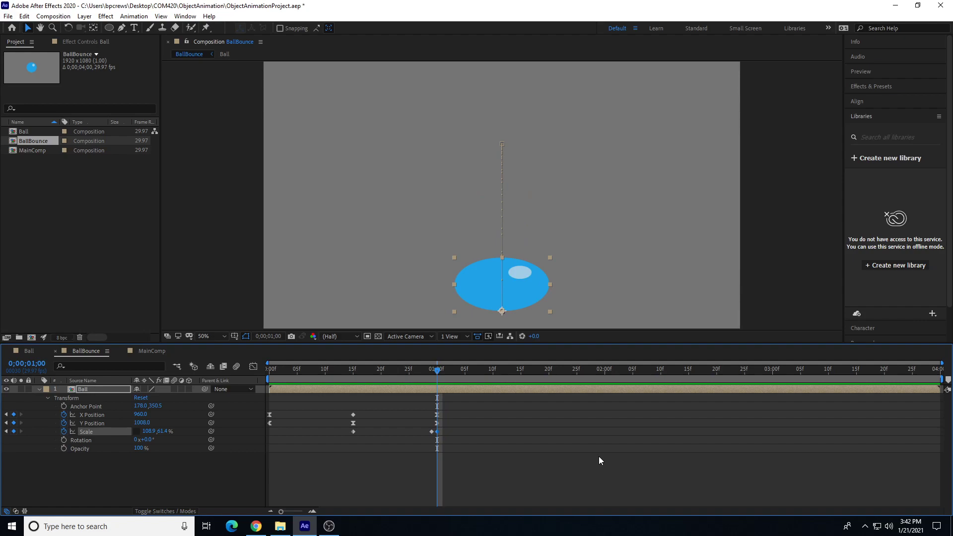
Stretch the ball to about 56.1, 112.2 % Scale at 0;00;00;01 and squash it to about 106.7, 64.9 % at 0;00;00;00.
left_click_drag(437, 370, 276, 400)
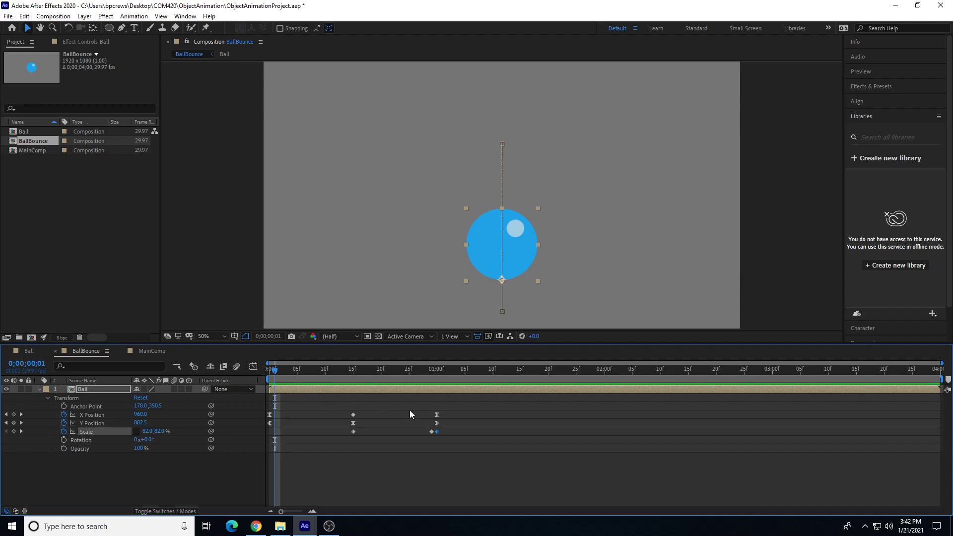
left_click_drag(274, 371, 275, 375)
left_click_drag(502, 209, 504, 184)
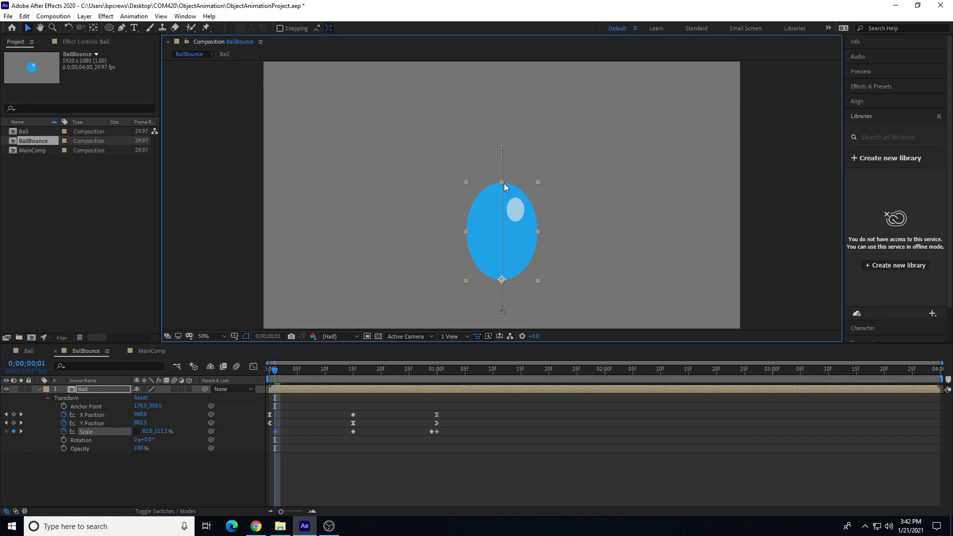
left_click_drag(468, 231, 479, 234)
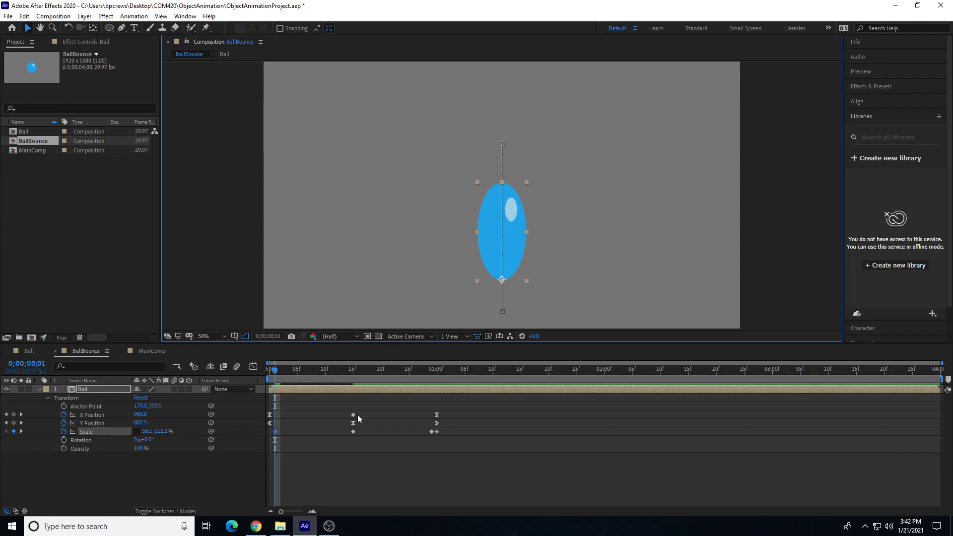
left_click_drag(277, 373, 270, 373)
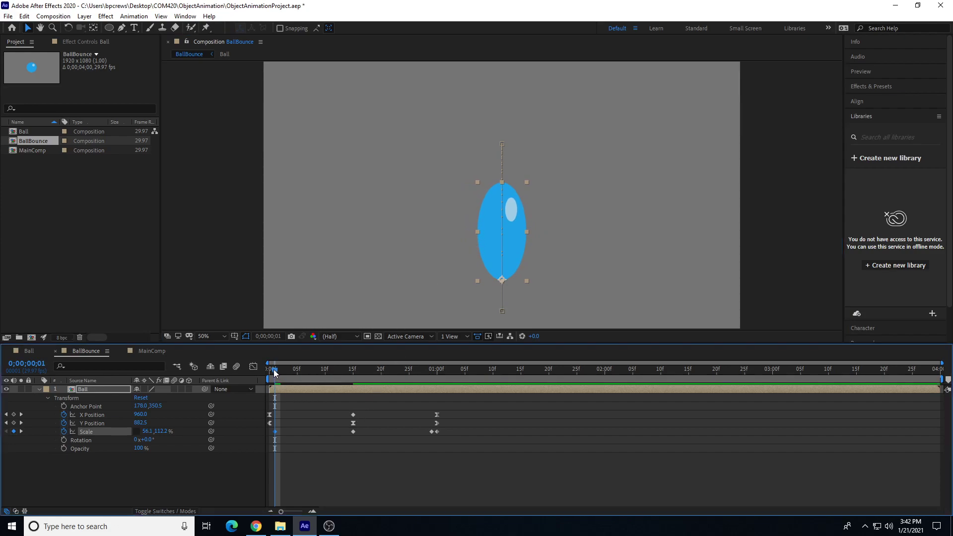
left_click_drag(504, 216, 453, 282)
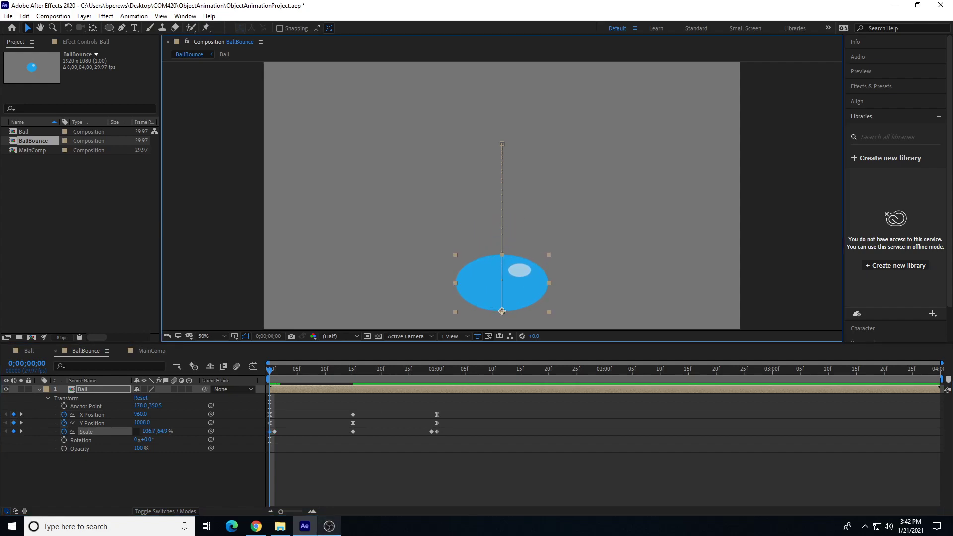
Play the squash-and-stretch bounce and return the playhead to 0;00;00;00.
left_click_drag(357, 370, 197, 391)
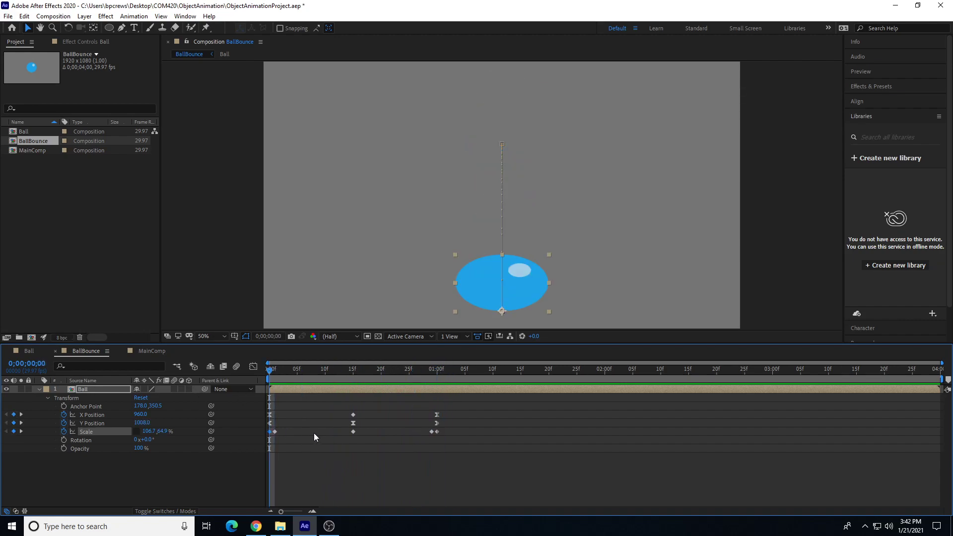
key("space")
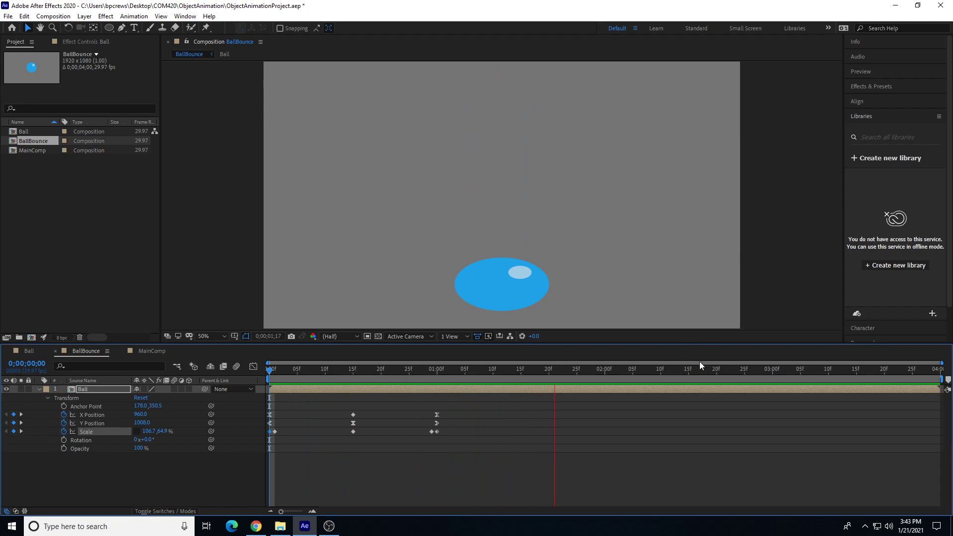
left_click_drag(677, 369, 267, 386)
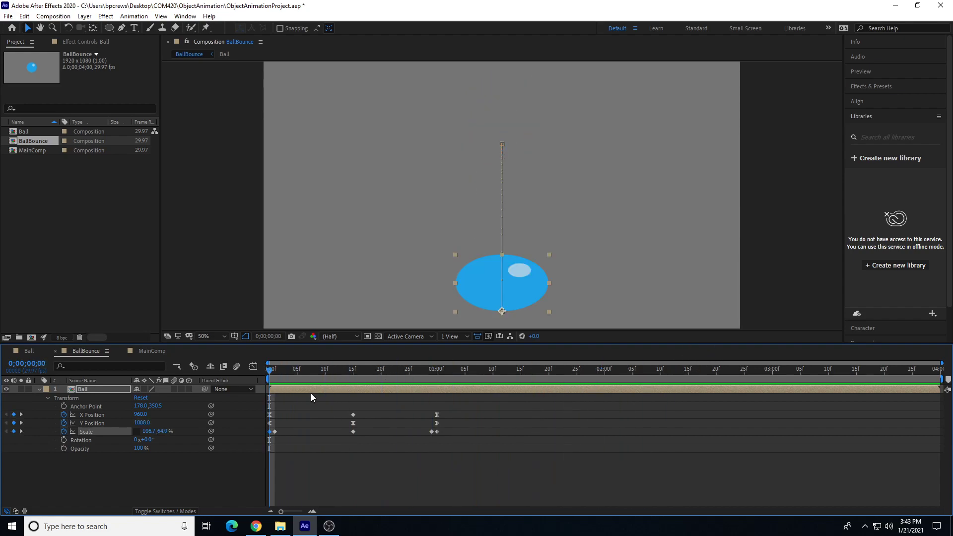
Play the squash-and-stretch bounce in BallBounce to review the ball's landing.
key("space")
key("space")
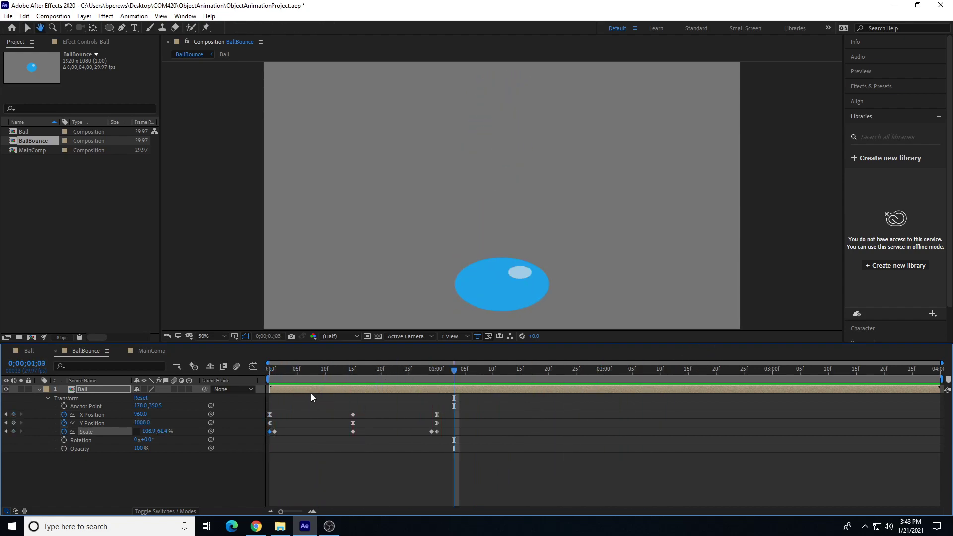
key("space")
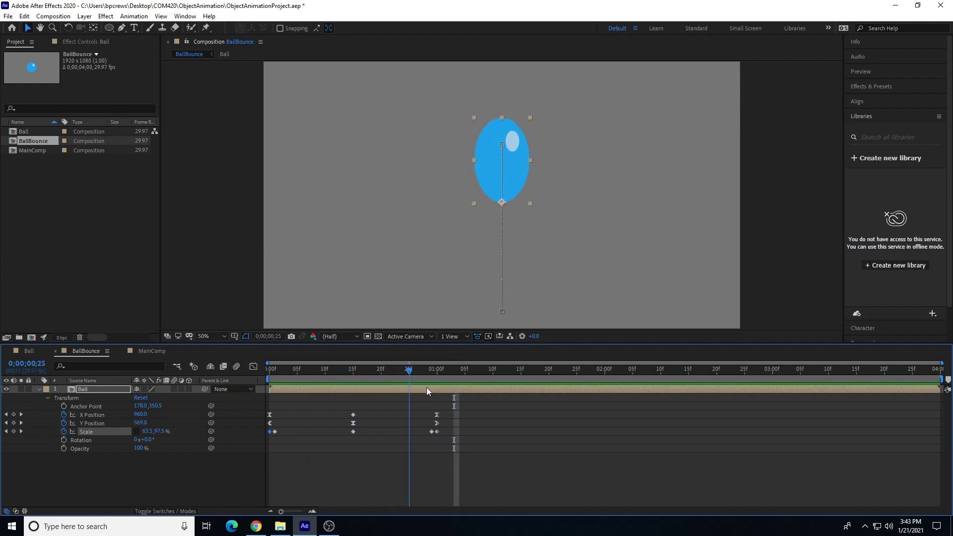
key("space")
Restore the ball's round shape at 0;00;01;05 by setting its Scale to 82, 82 %.
left_click_drag(415, 373, 451, 370)
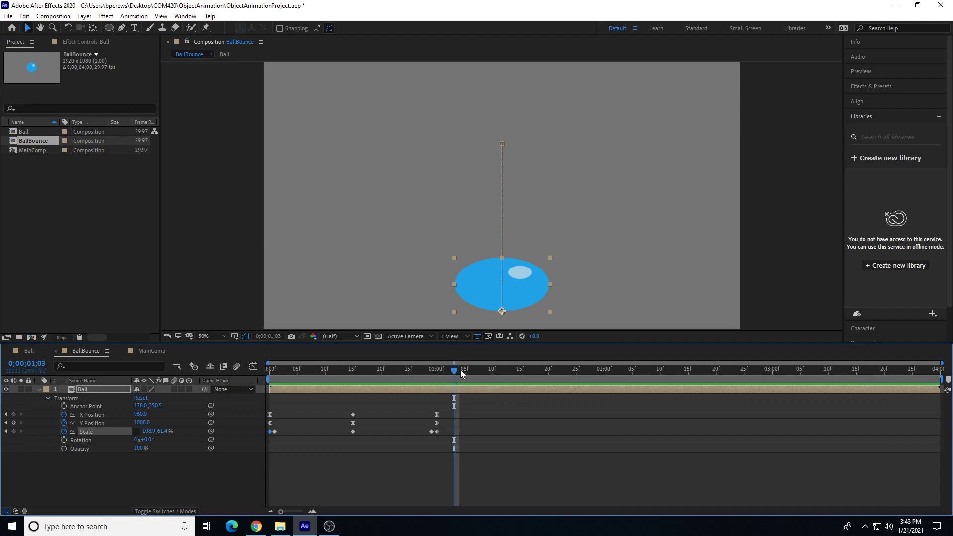
left_click_drag(454, 370, 467, 386)
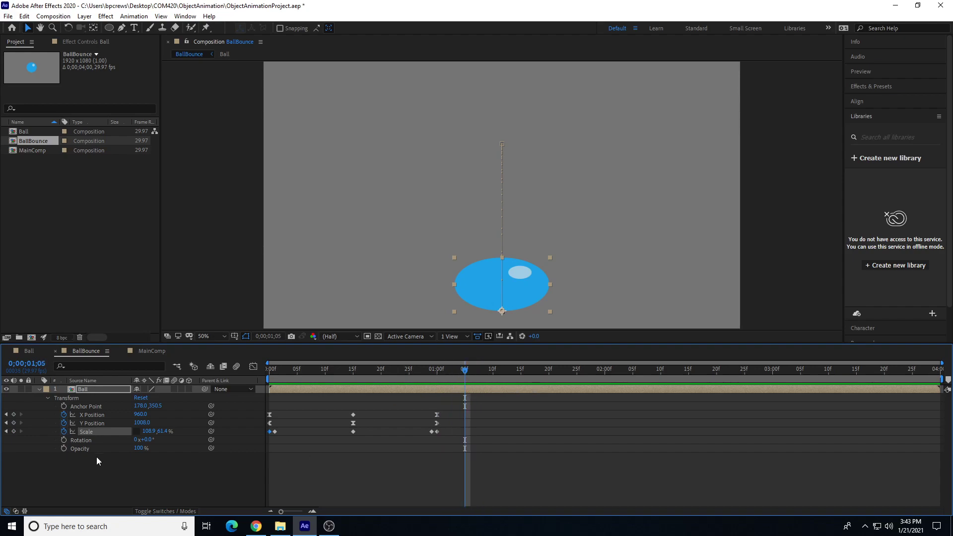
left_click(147, 431)
type("82")
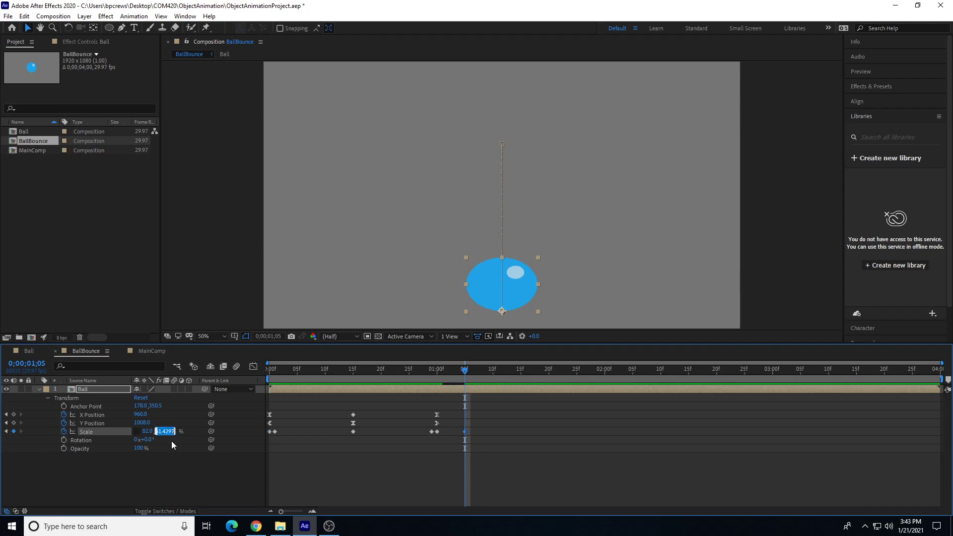
key("Return")
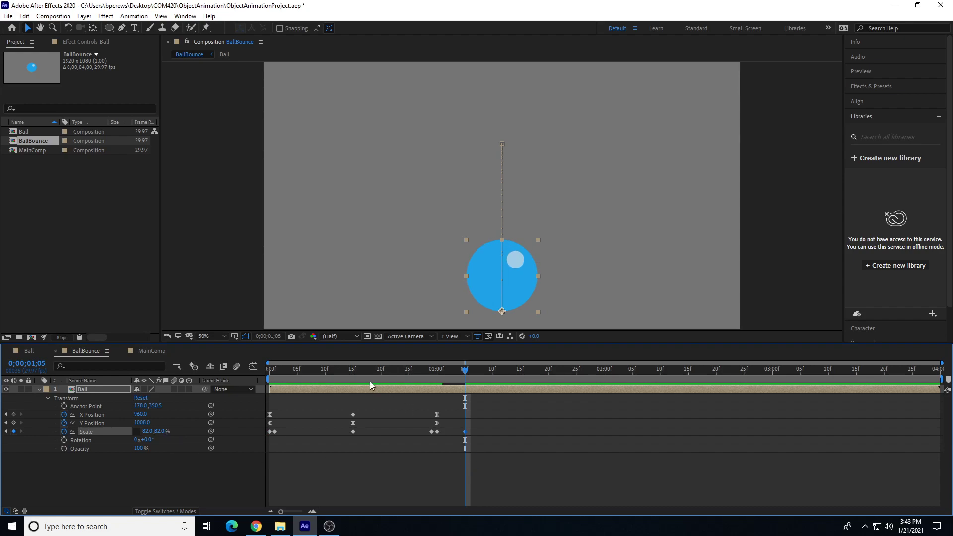
Compare the ball's shape at 0;00;00;15 and 0;00;01;05, and play the bounce.
left_click(352, 371)
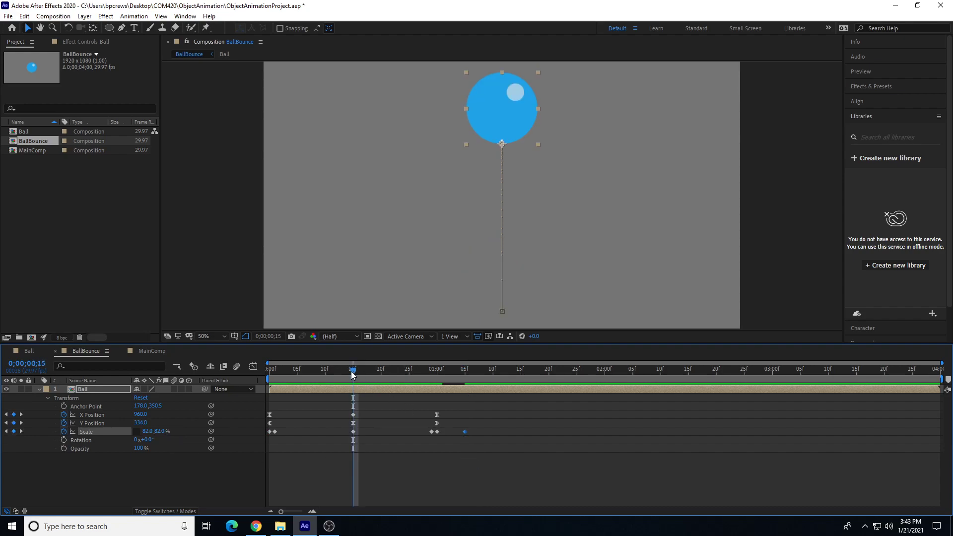
left_click_drag(445, 372, 464, 371)
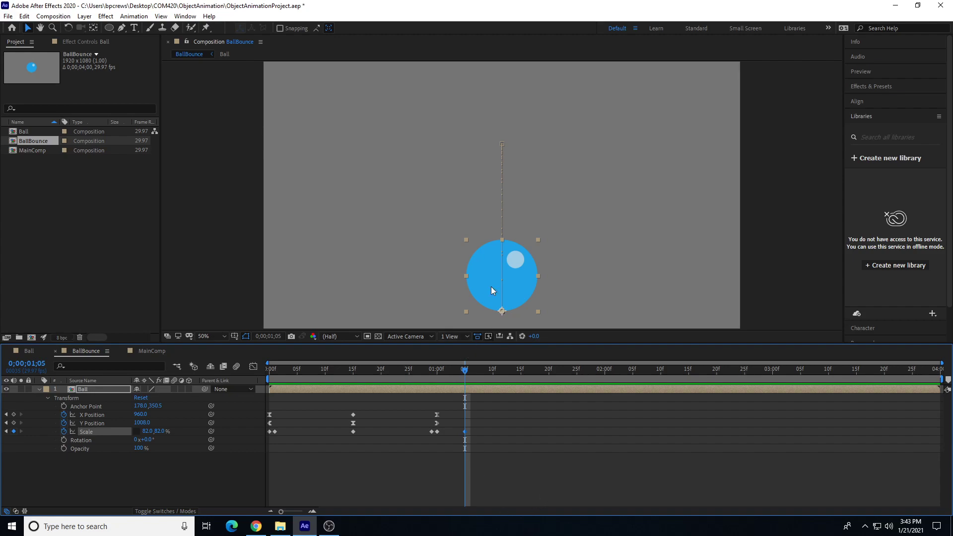
key("space")
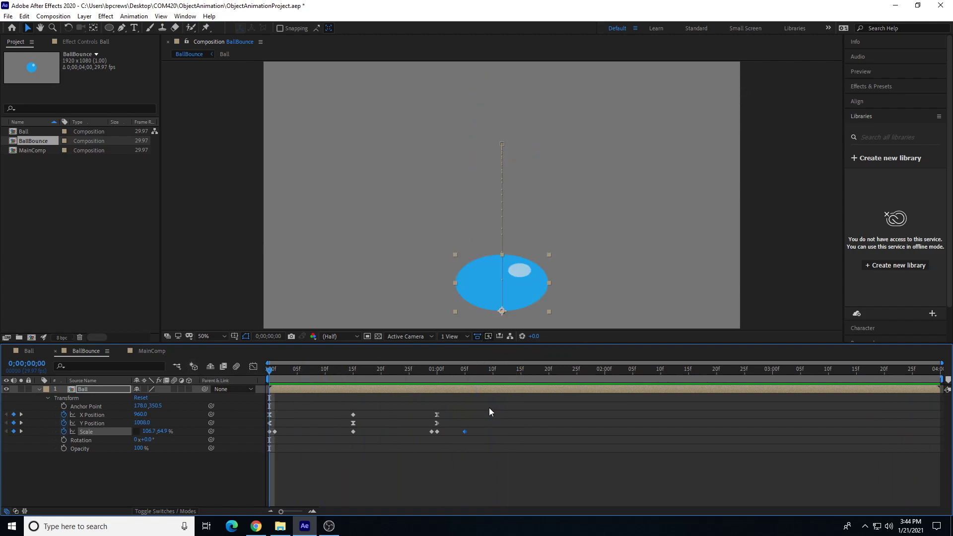
Shift all X Position, Y Position and Scale keyframes five frames later so the first ones sit at 0;00;00;05.
left_click_drag(492, 405, 264, 448)
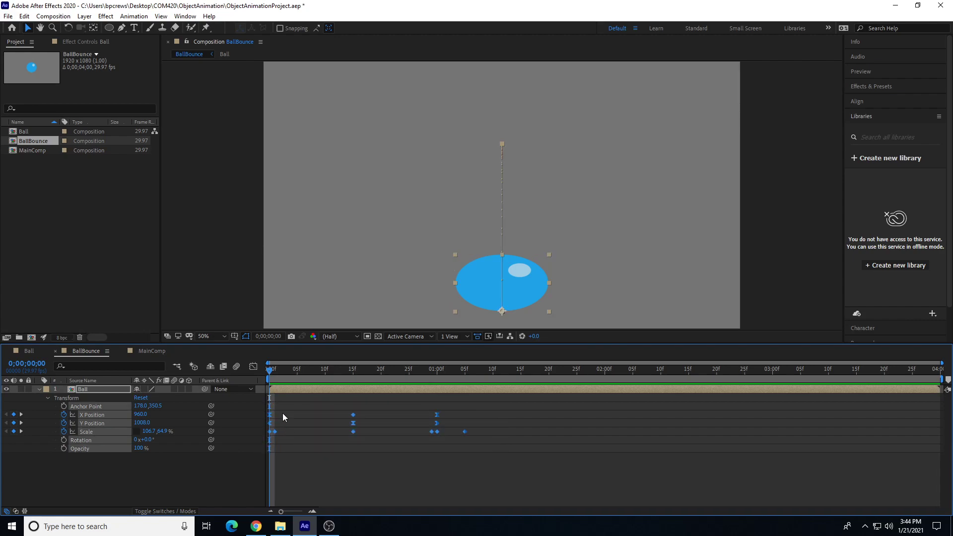
left_click_drag(272, 374, 565, 373)
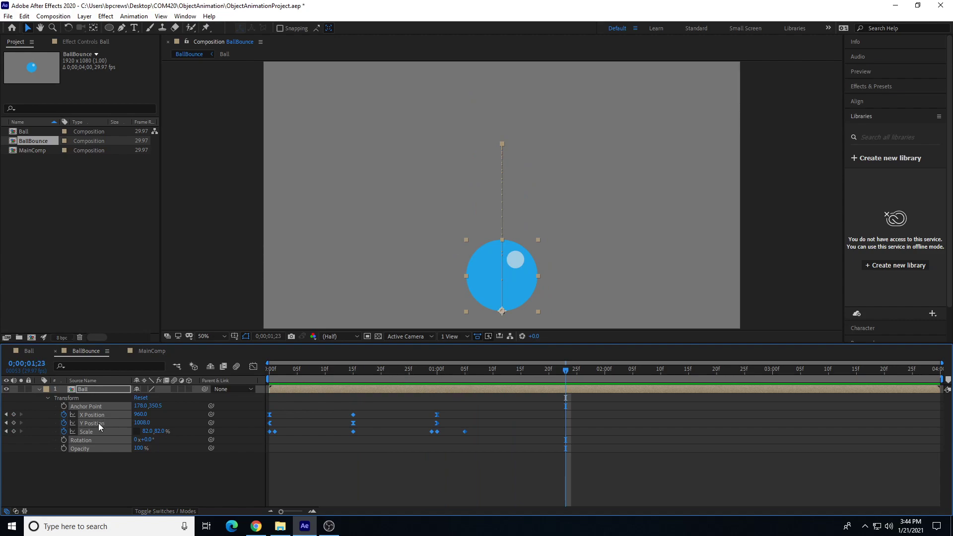
left_click_drag(494, 403, 256, 454)
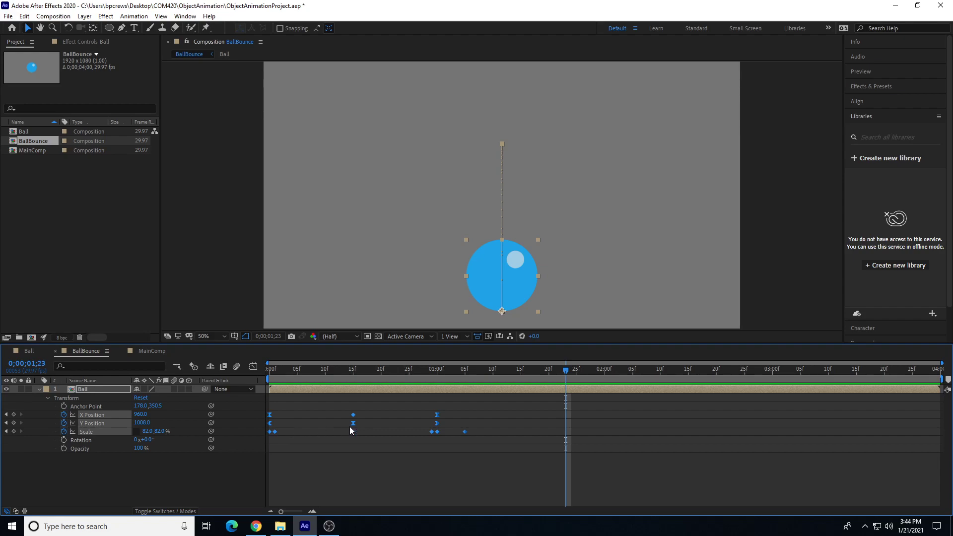
left_click_drag(354, 425, 380, 430)
Add a starting Scale keyframe of 82, 82 % for the ball at 0;00;00;00.
left_click_drag(426, 375, 273, 387)
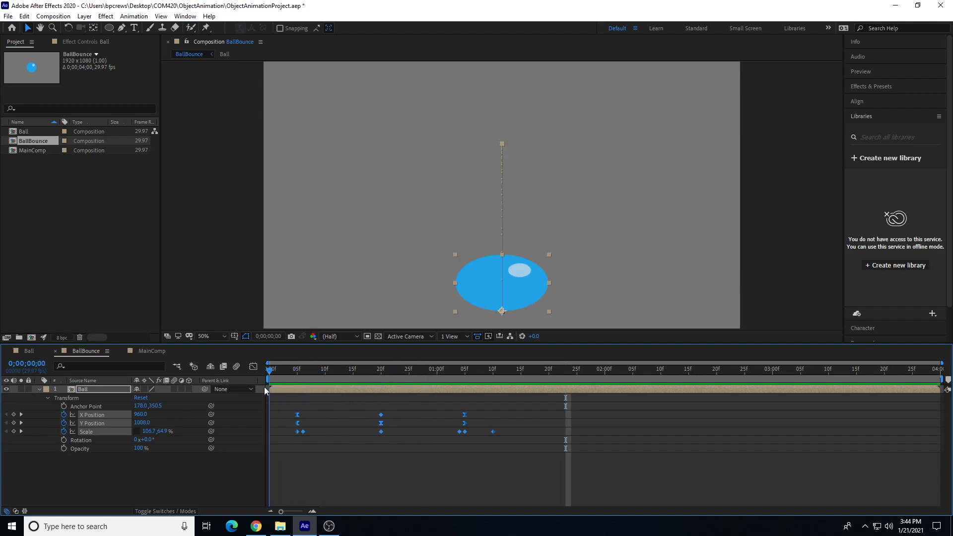
mouse_move(272, 377)
left_mouse_down()
mouse_move(302, 374)
mouse_move(269, 377)
left_mouse_up()
left_click(148, 431)
type("82")
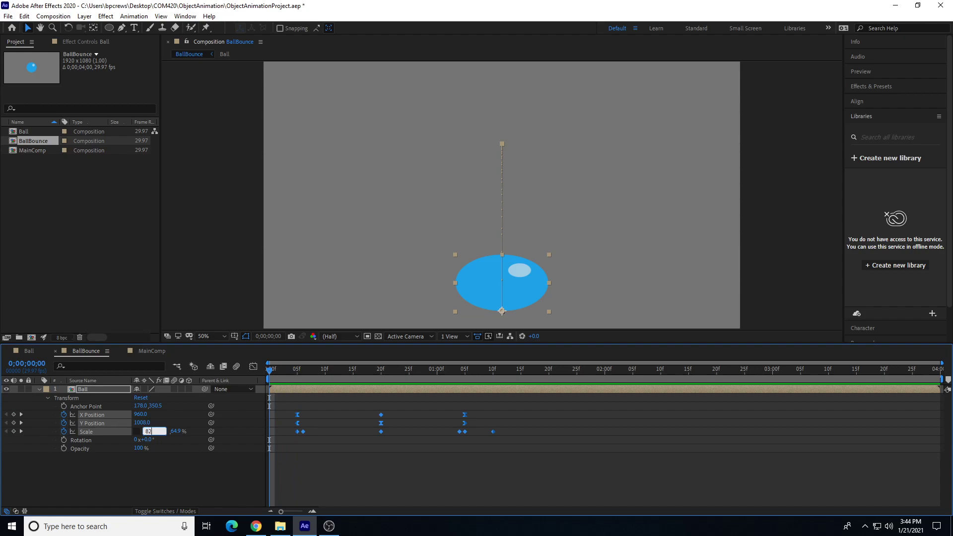
key("Tab")
type("8")
key("Return")
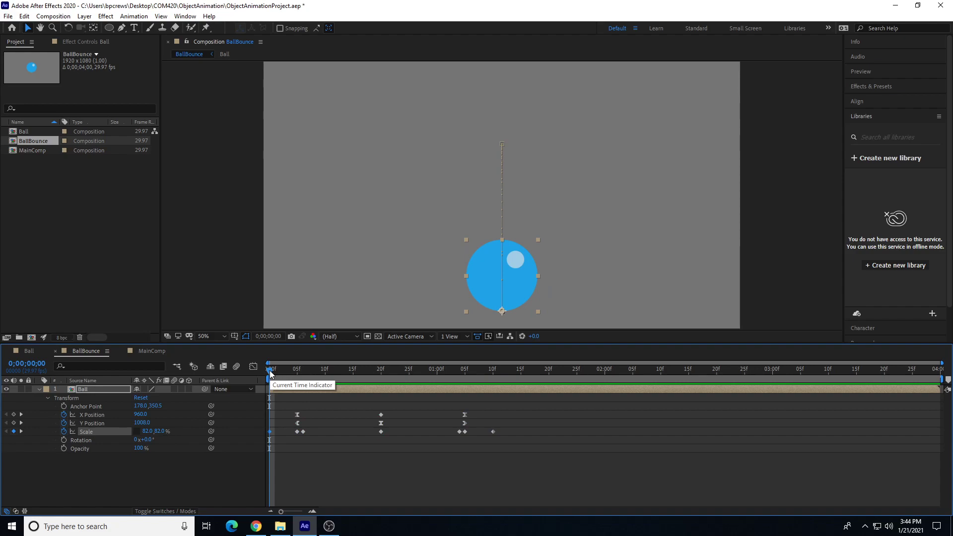
Scrub through the bounce to 0;00;01;10, play the animation, and return the playhead to 0;00;00;00.
left_click_drag(271, 373, 494, 381)
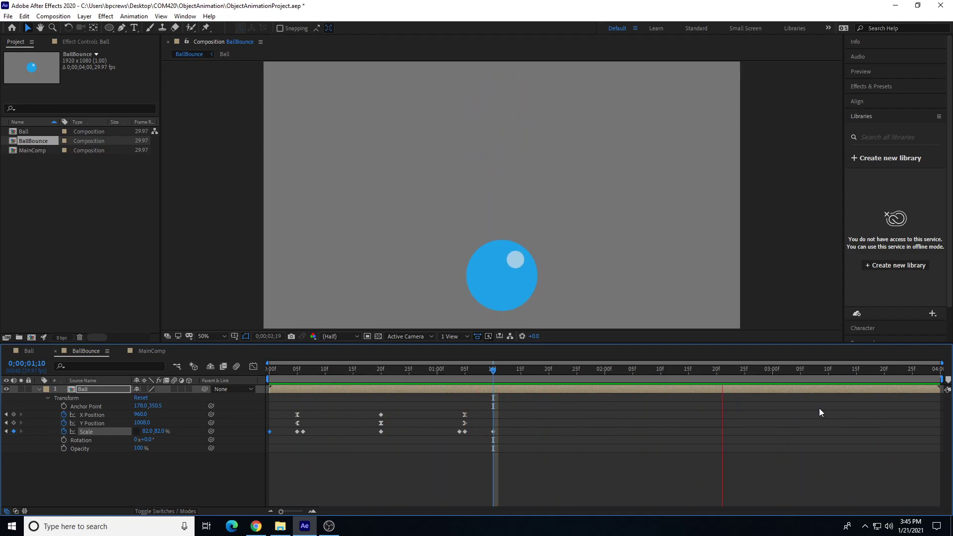
key("space")
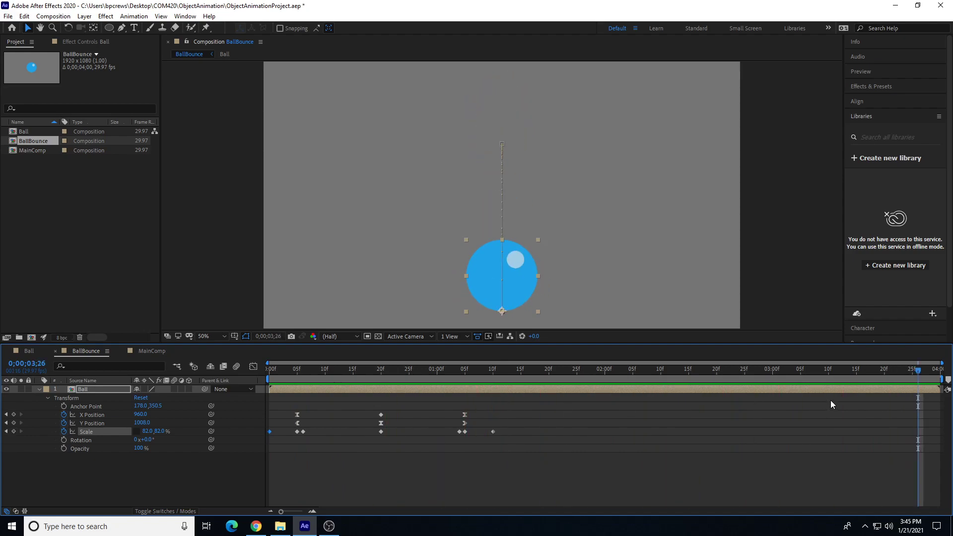
left_click_drag(857, 372, 249, 424)
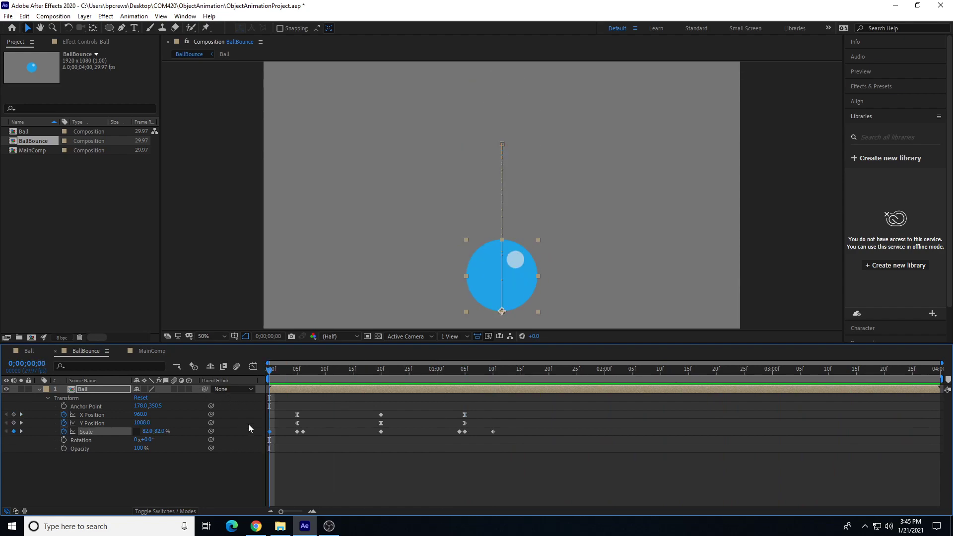
Open the Ball composition to review its contents and return to the BallBounce composition.
double_click(35, 131)
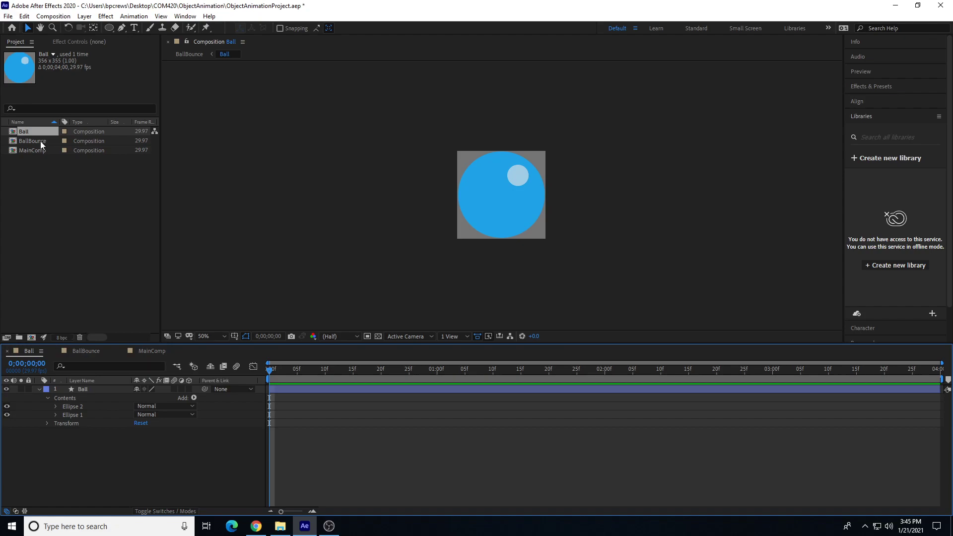
double_click(40, 141)
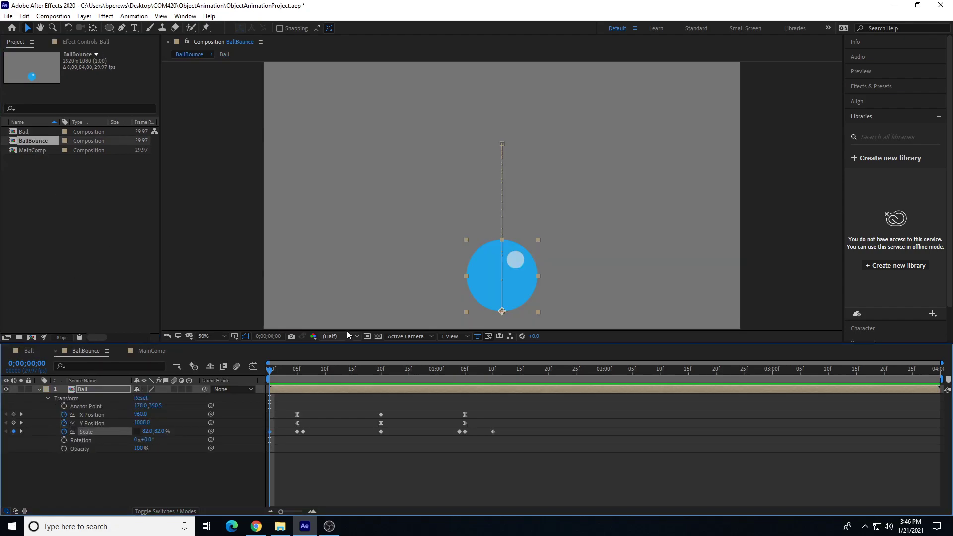
left_click_drag(266, 378, 244, 391)
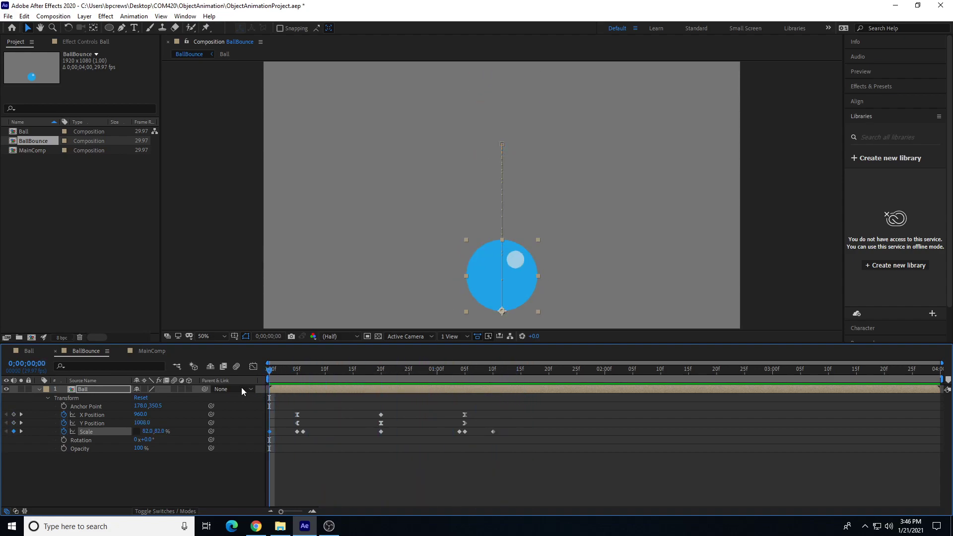
Add the BallBounce composition as a layer in MainComp and play it.
left_click(36, 151)
double_click(34, 151)
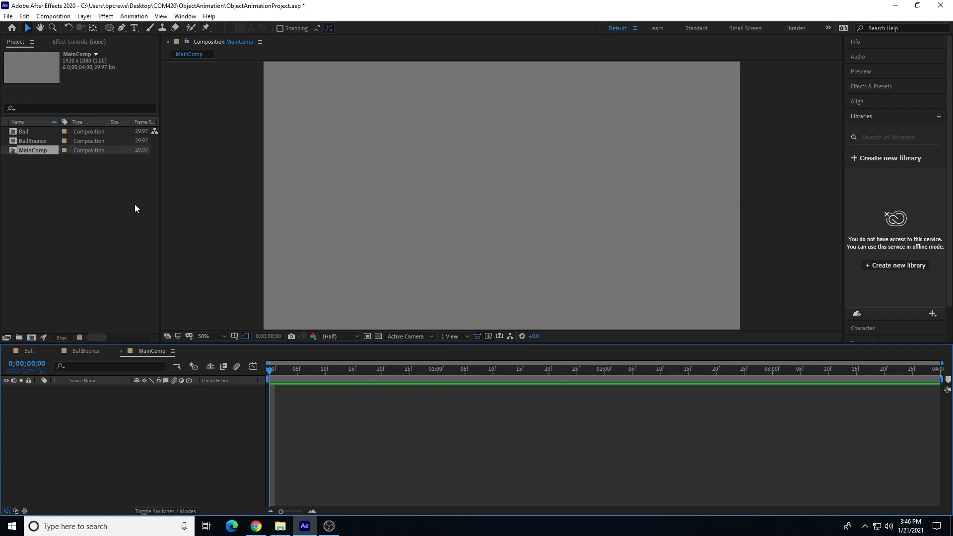
left_click(40, 142)
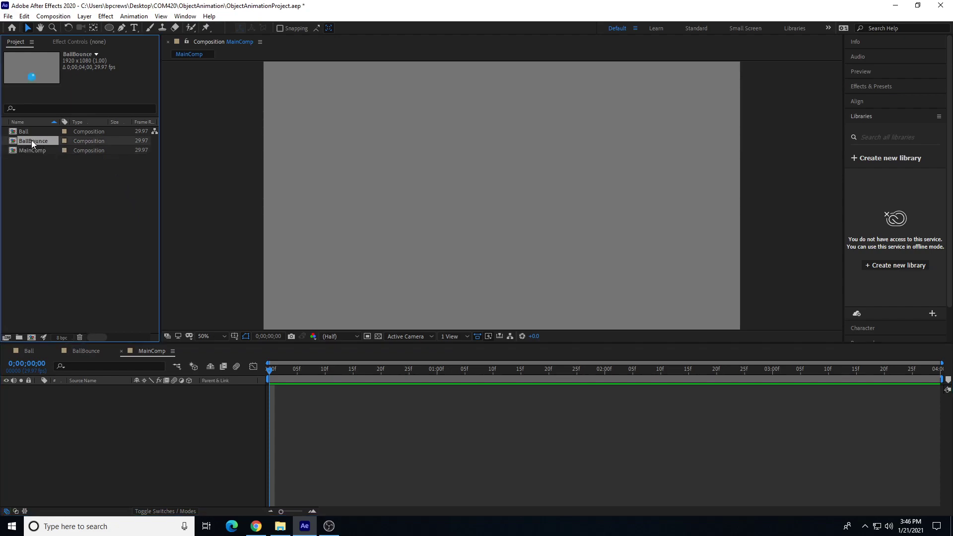
left_click_drag(32, 140, 37, 293)
left_click_drag(54, 450, 108, 428)
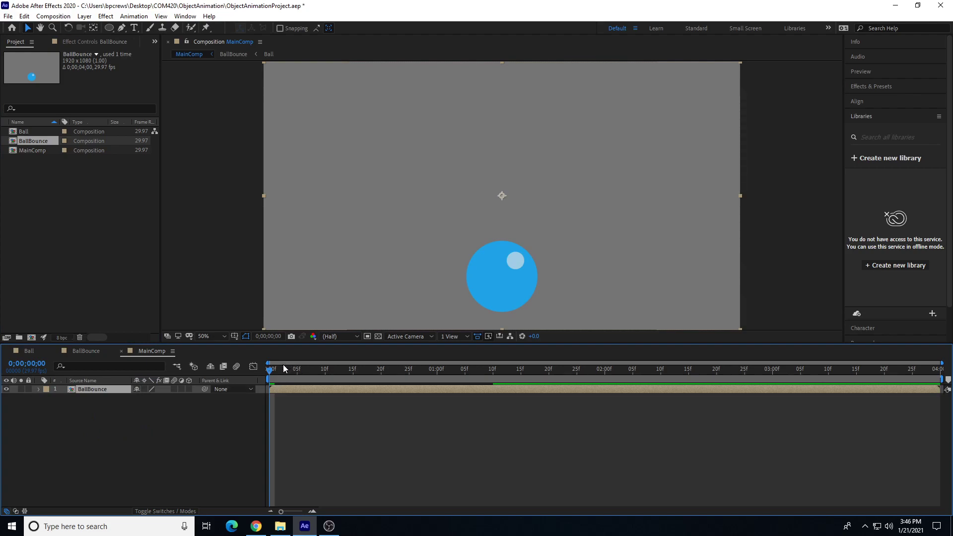
key("space")
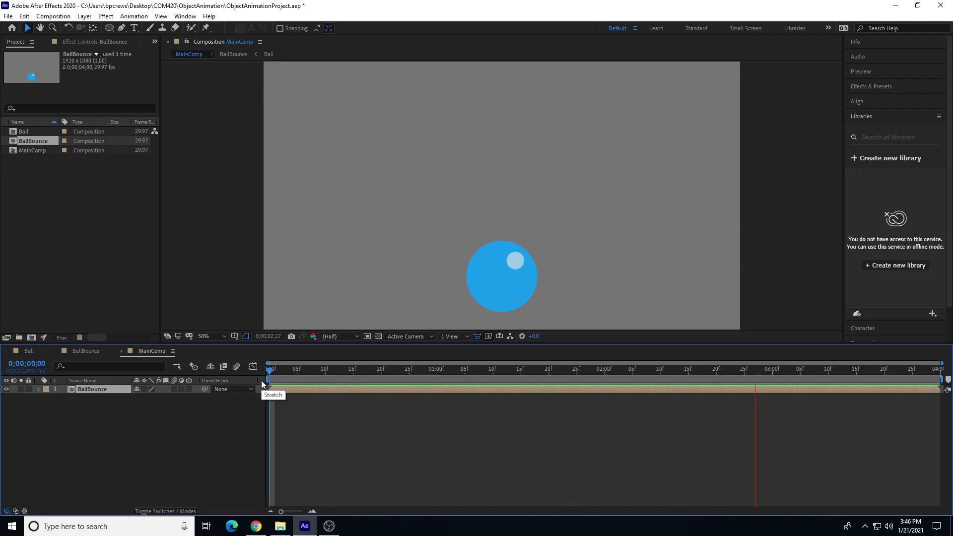
key("space")
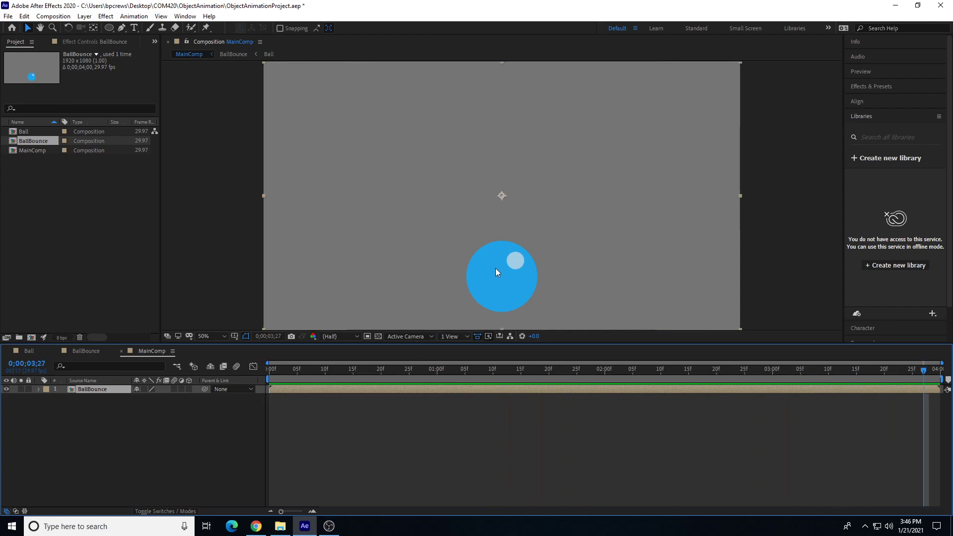
Move the bouncing ball to the left side of the MainComp frame and add a second BallBounce layer below it.
left_click(493, 271)
left_click_drag(514, 278, 345, 267)
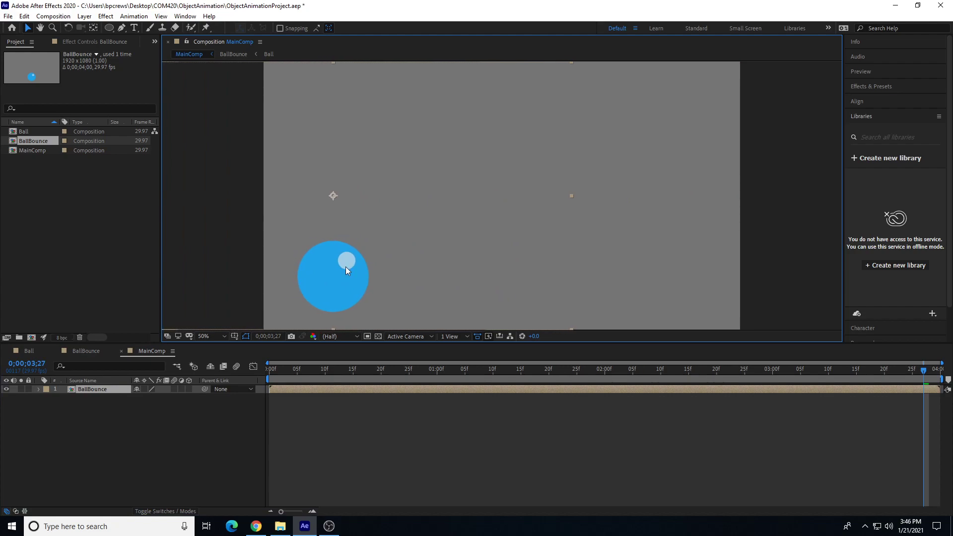
left_click_drag(26, 139, 69, 420)
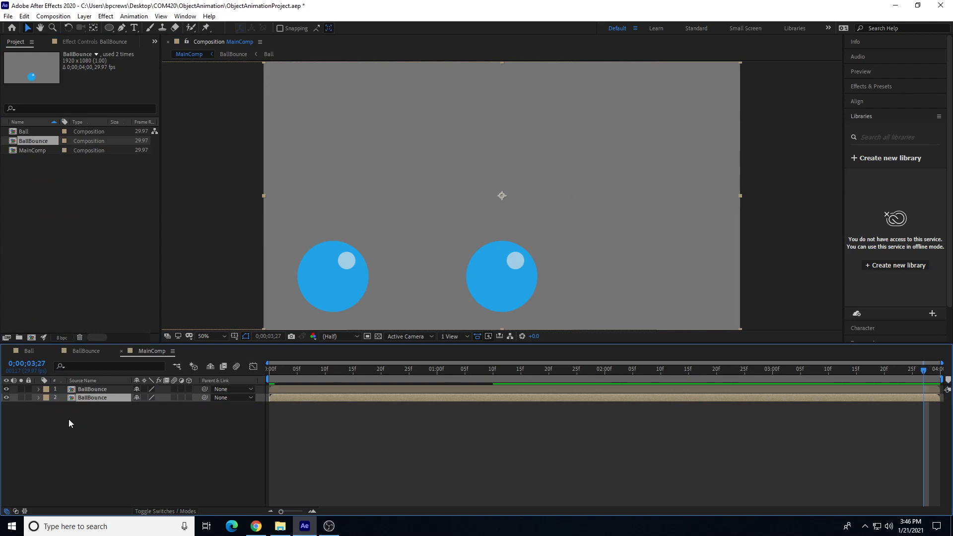
Play the two bouncing balls in MainComp and return the playhead to 0;00;00;00.
key("space")
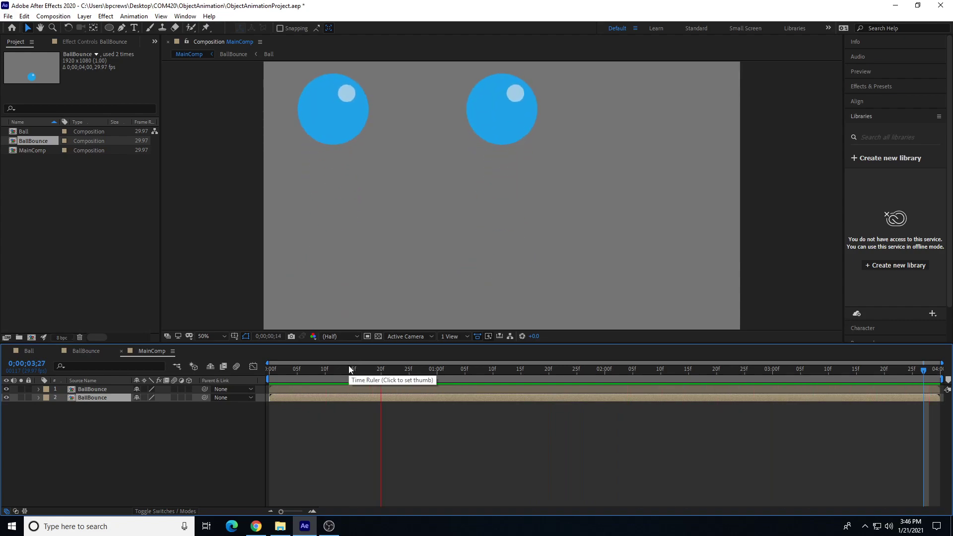
key("space")
key("Home")
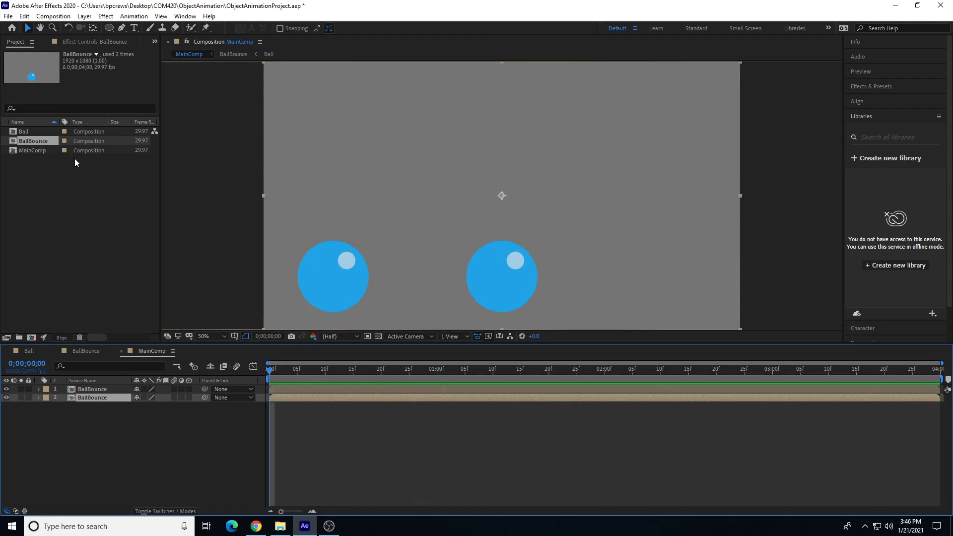
Add a third BallBounce layer below the other two and move its ball to the right side of the frame.
left_click_drag(36, 141, 74, 445)
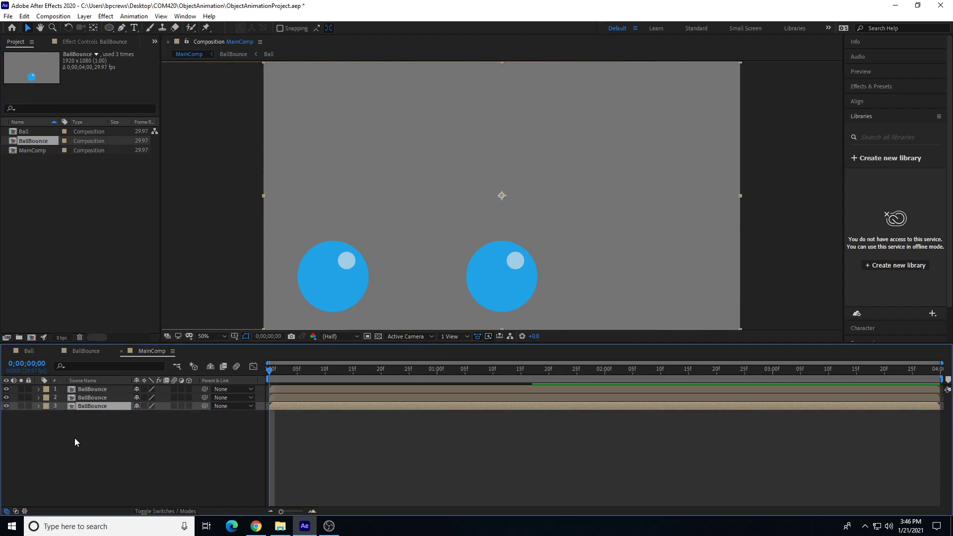
key("space")
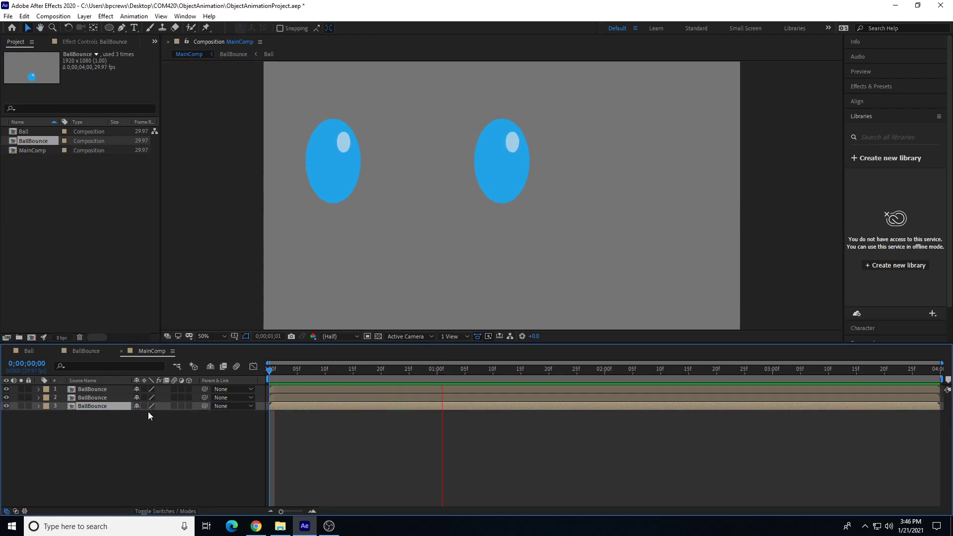
left_click_drag(490, 276, 664, 282)
Play the three bouncing balls in MainComp and return the playhead to 0;00;00;00.
left_click_drag(433, 371, 271, 357)
key("space")
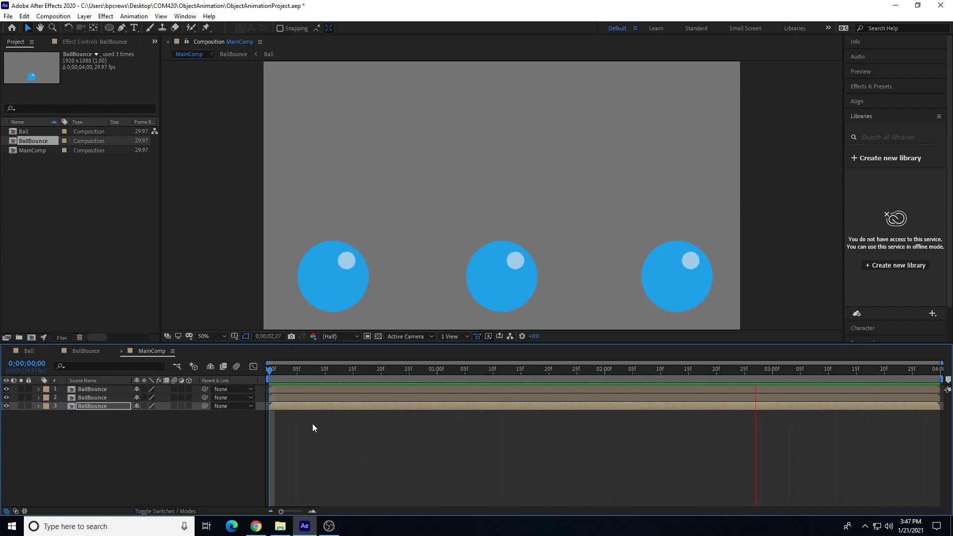
left_click(319, 368)
left_click(272, 369)
Scale down the second BallBounce layer and move its ball up to the middle of the MainComp frame.
left_click(484, 260)
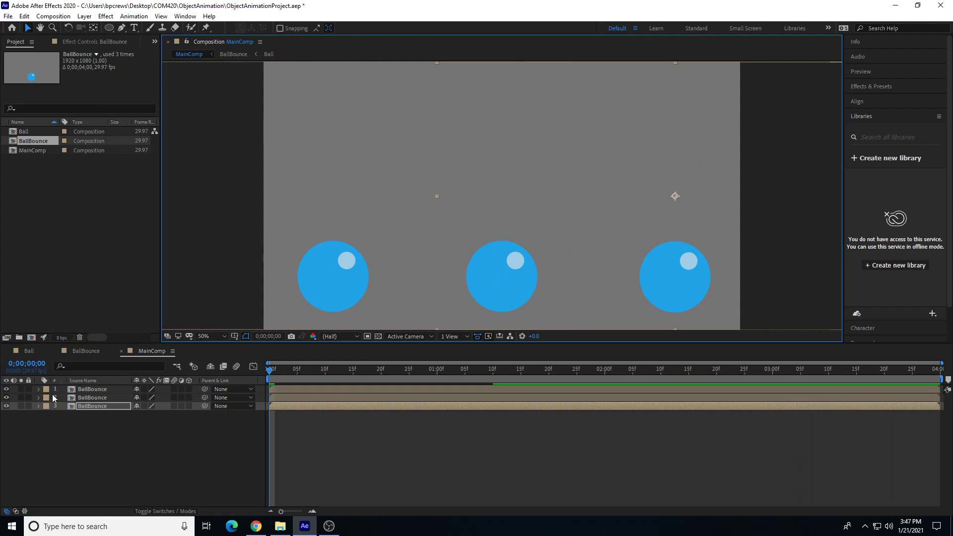
left_click(92, 398)
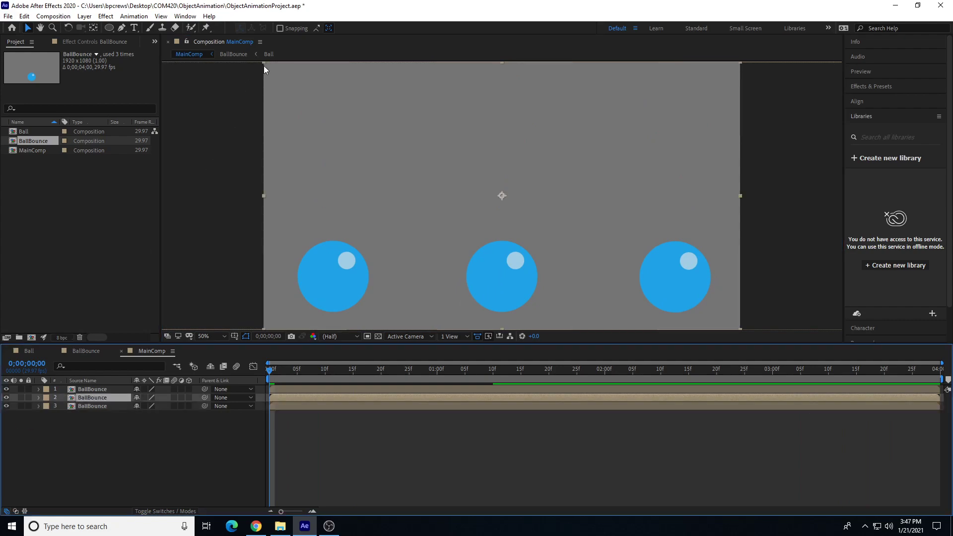
left_click_drag(263, 62, 325, 111)
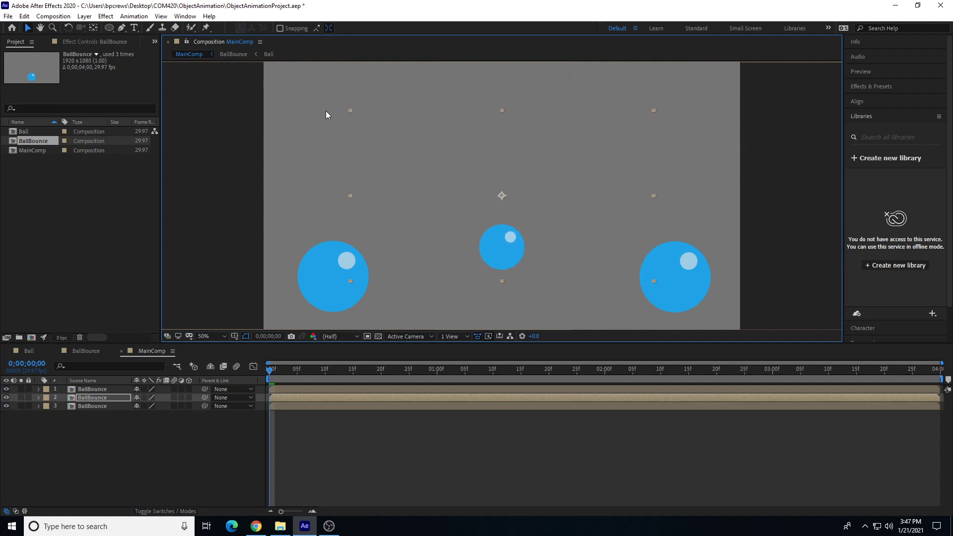
left_click_drag(501, 254, 497, 196)
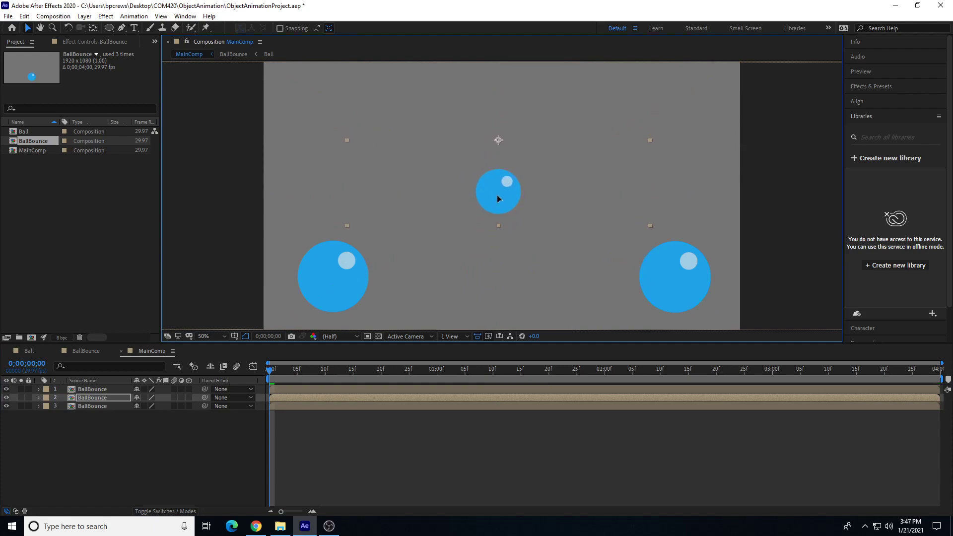
Scale the third BallBounce layer smaller than the second and move its ball toward the upper right of the frame.
left_click(107, 407)
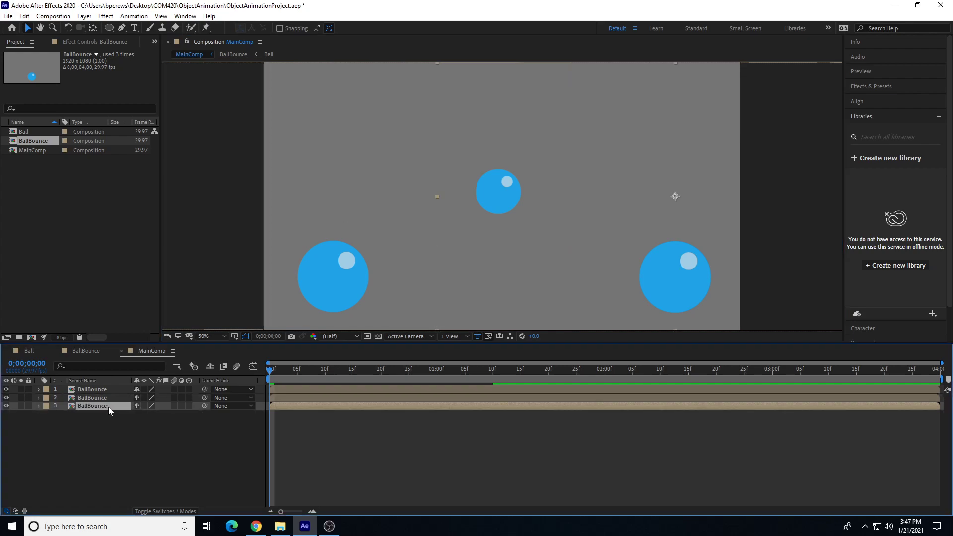
left_click_drag(436, 63, 538, 142)
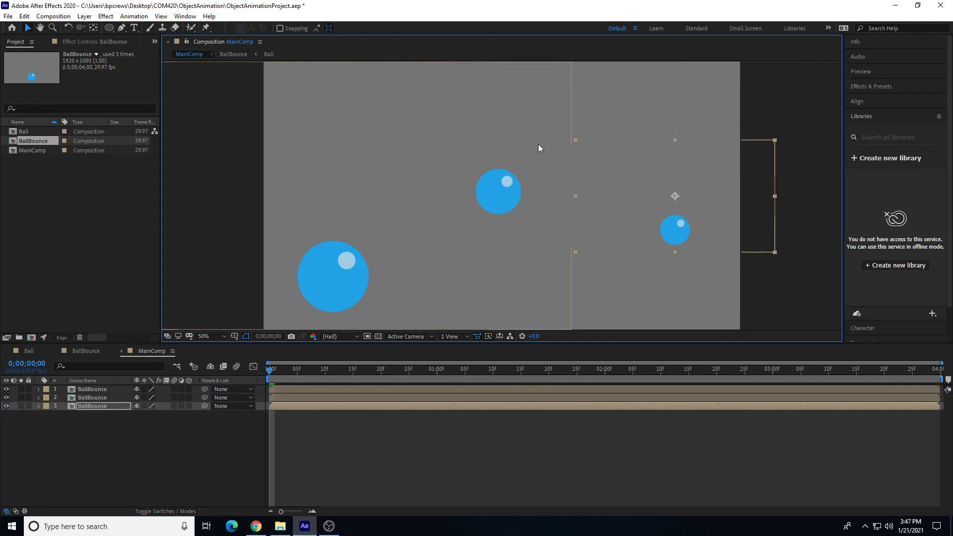
left_click_drag(666, 229, 643, 116)
Preview the three balls, and lower the small right ball and the middle ball slightly in MainComp.
key("space")
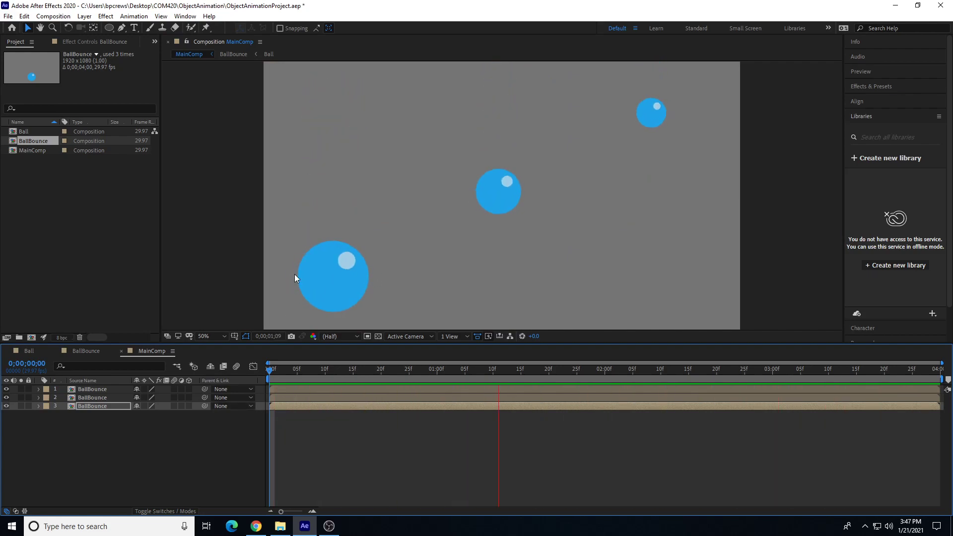
key("space")
left_click_drag(649, 120, 653, 160)
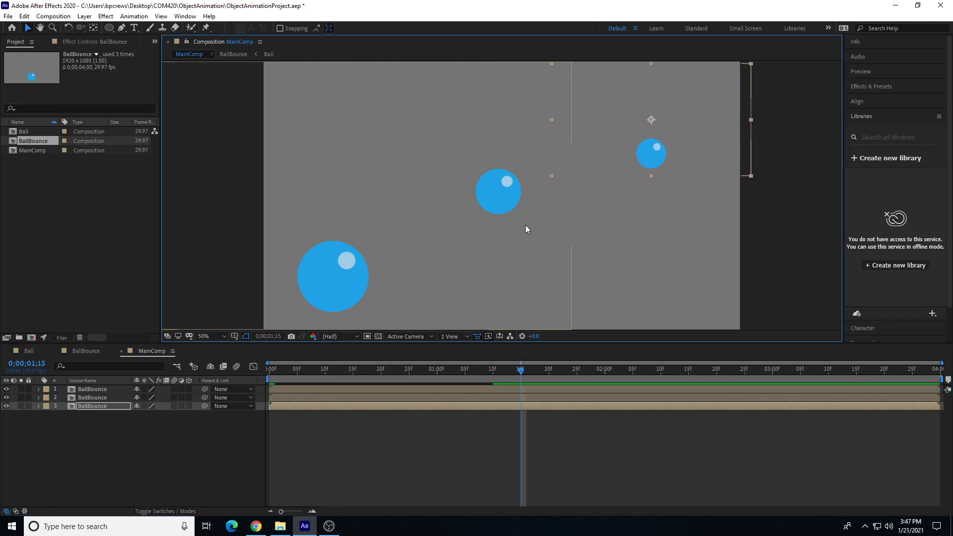
left_click(117, 397)
mouse_move(498, 190)
left_mouse_down()
mouse_move(488, 210)
mouse_move(491, 198)
left_mouse_up()
Play the three differently sized balls in MainComp and return the playhead to 0;00;00;00.
left_click(192, 352)
key("space")
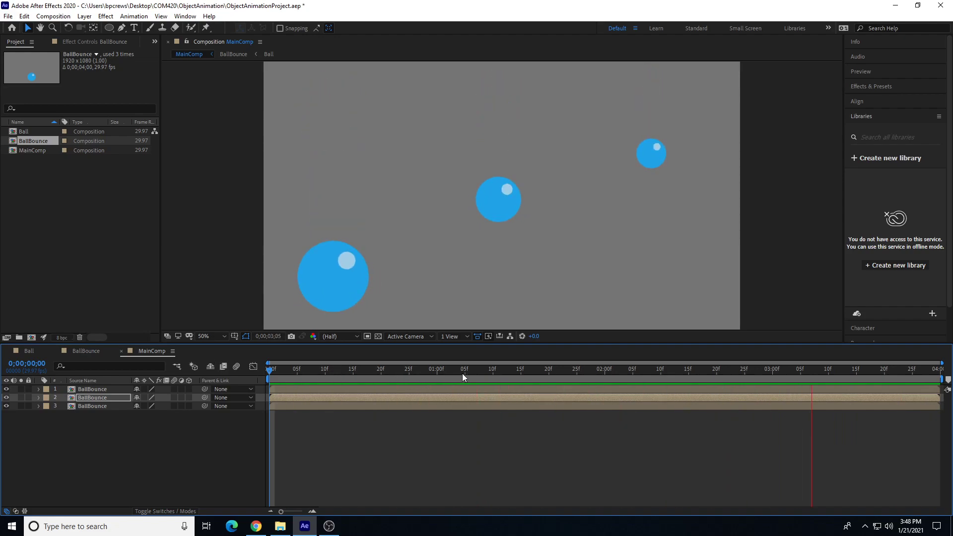
key("space")
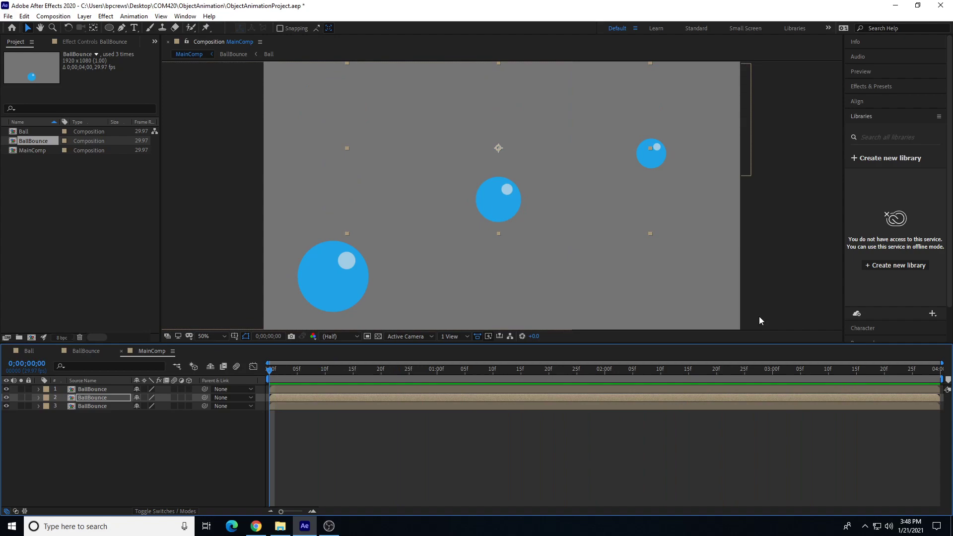
Open the BallBounce composition and collapse the Ball layer's properties.
double_click(45, 141)
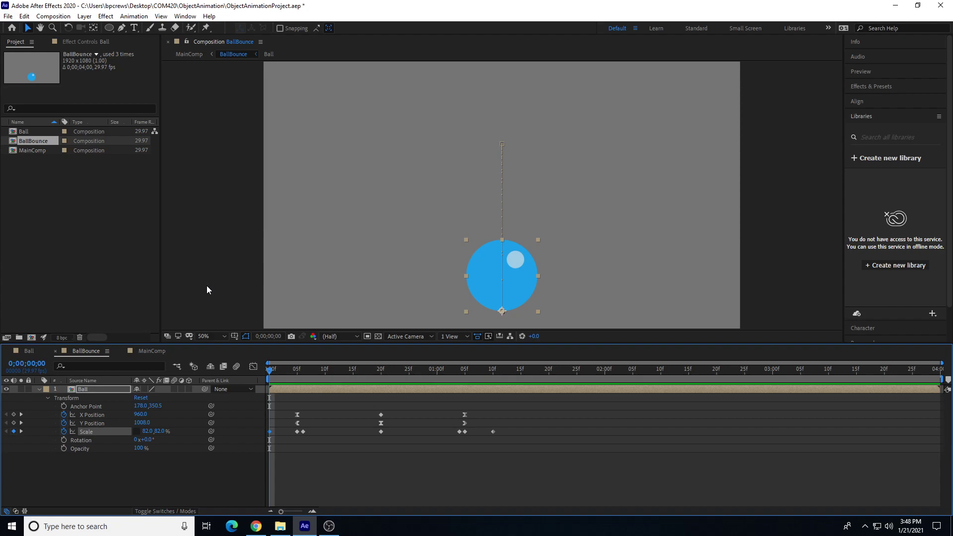
left_click(216, 260)
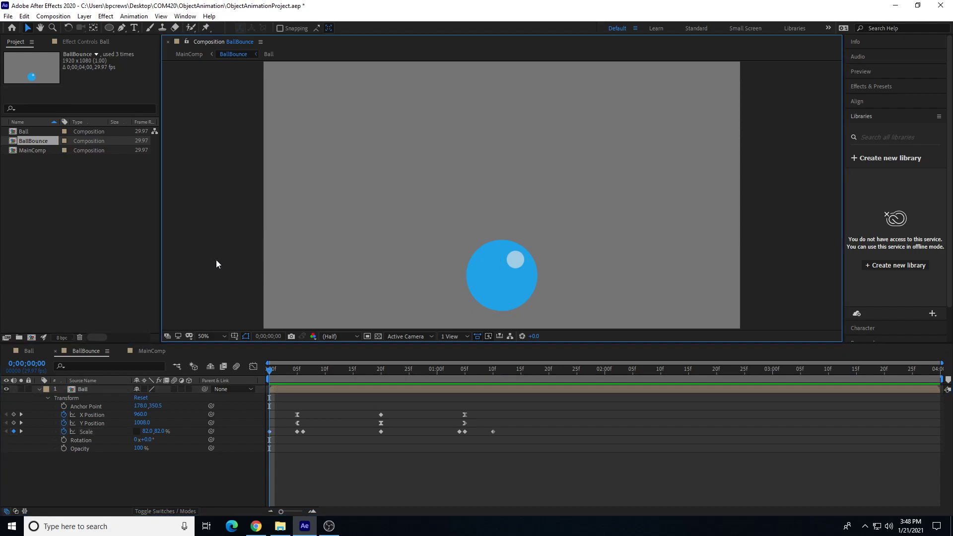
left_click(60, 389)
left_click(40, 390)
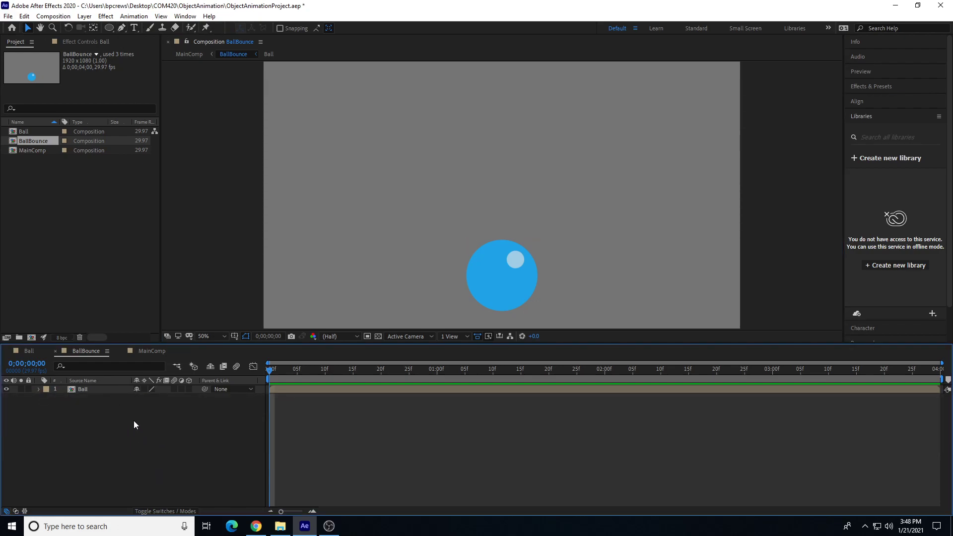
Draw a flat ellipse as wide as the ball on a new shape layer and move it above the ball.
left_click(29, 140)
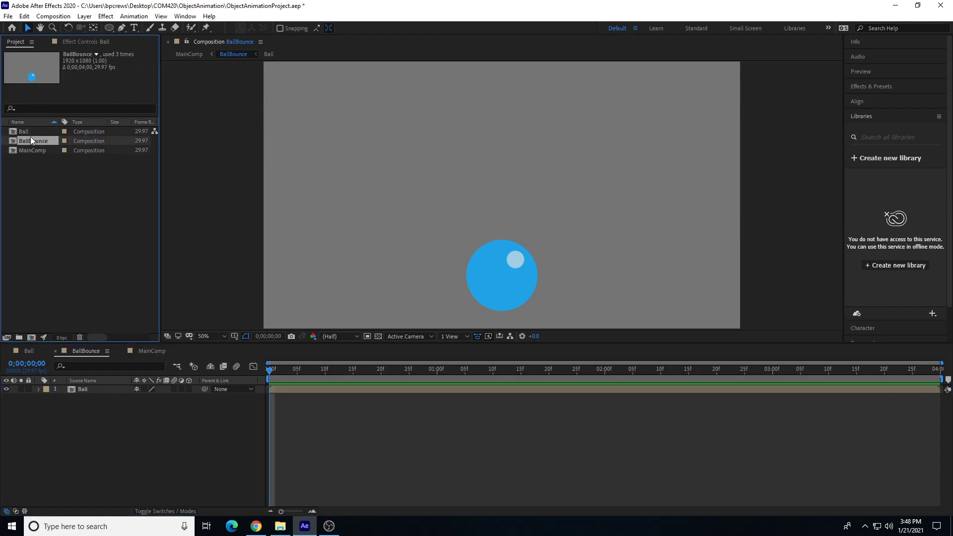
left_click(108, 28)
left_click_drag(466, 233, 537, 274)
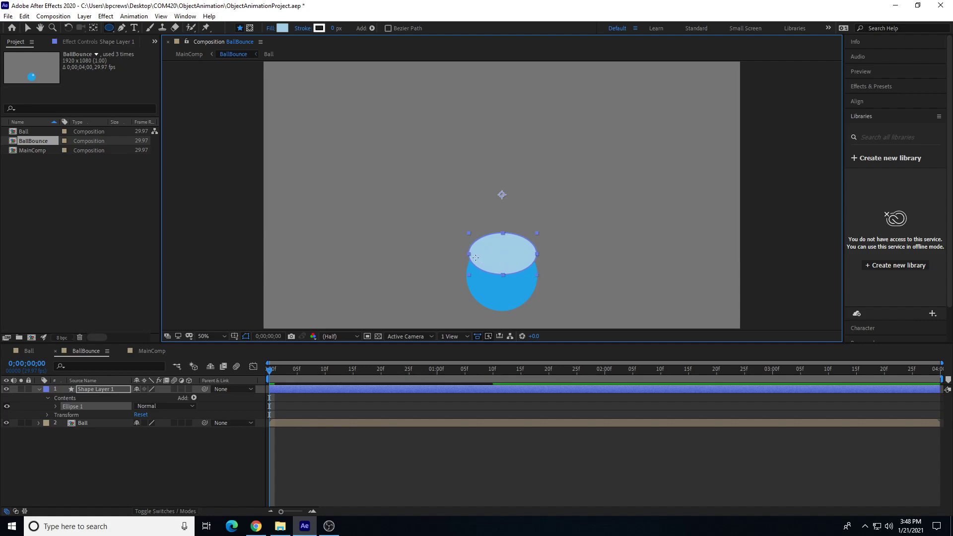
left_click(26, 29)
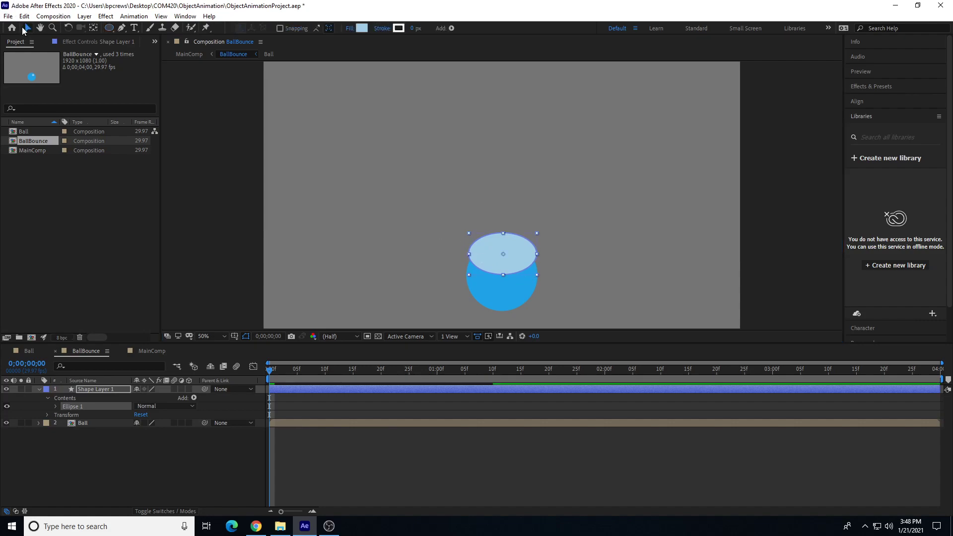
left_click_drag(470, 254, 489, 152)
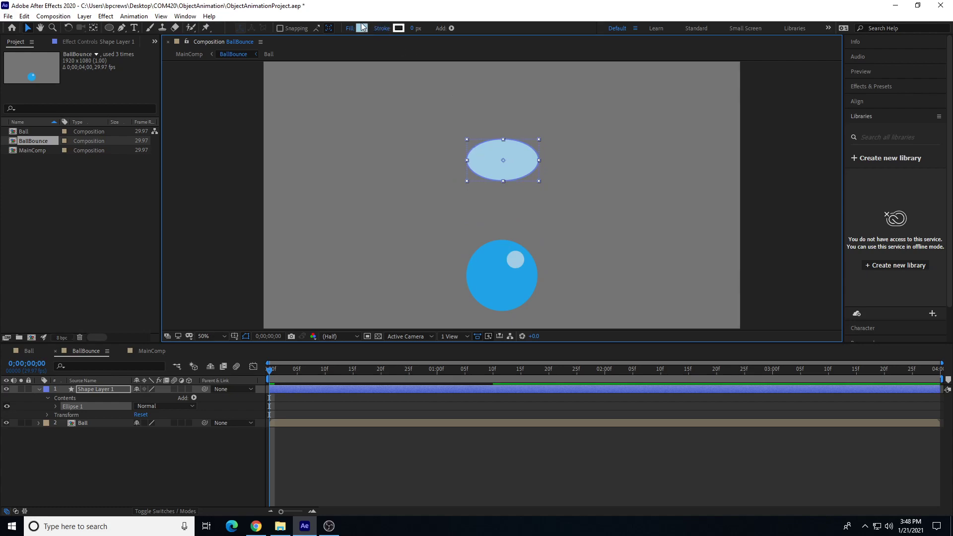
Change the ellipse's fill to dark gray 3F3F3F.
left_click(362, 27)
left_click(376, 266)
left_click_drag(377, 266, 325, 296)
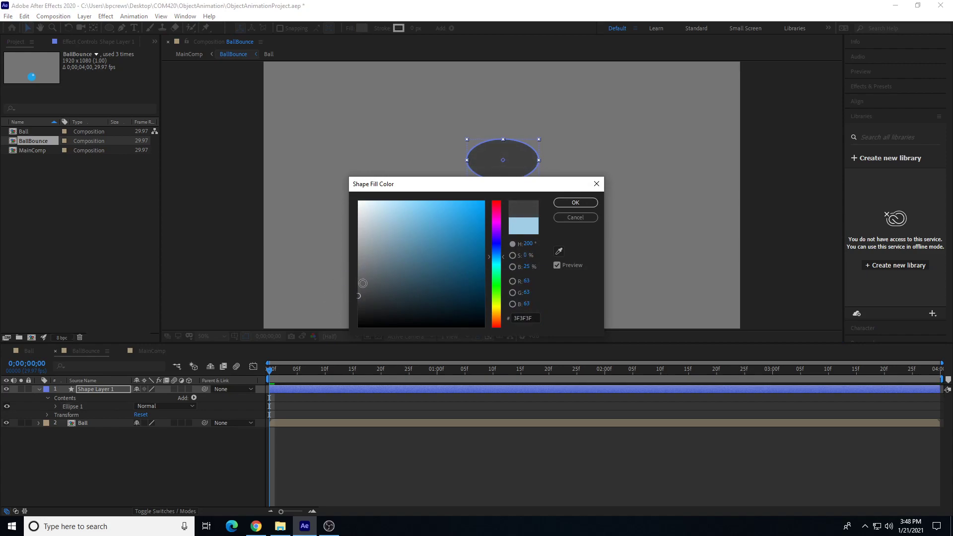
left_click(575, 203)
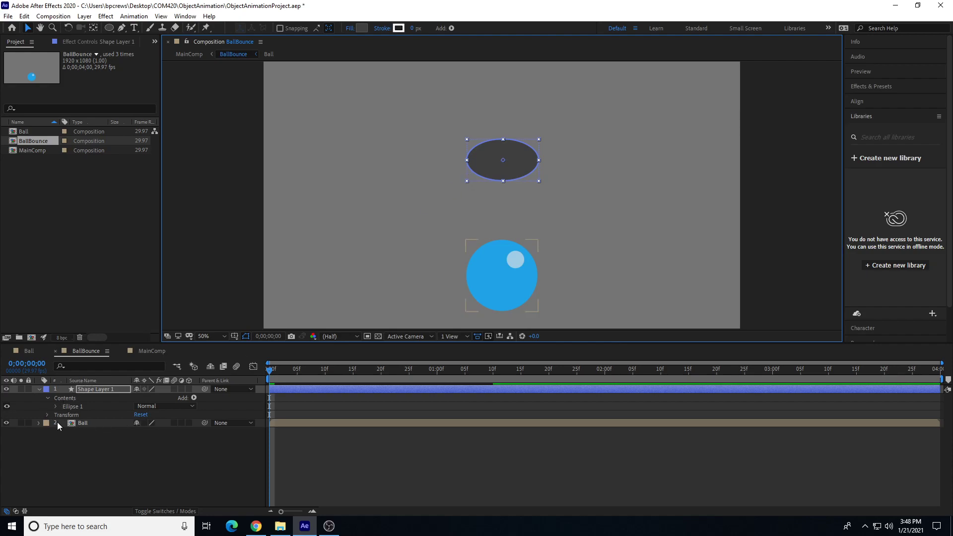
Rename the ellipse's shape layer to Shadow.
right_click(103, 389)
left_click(131, 370)
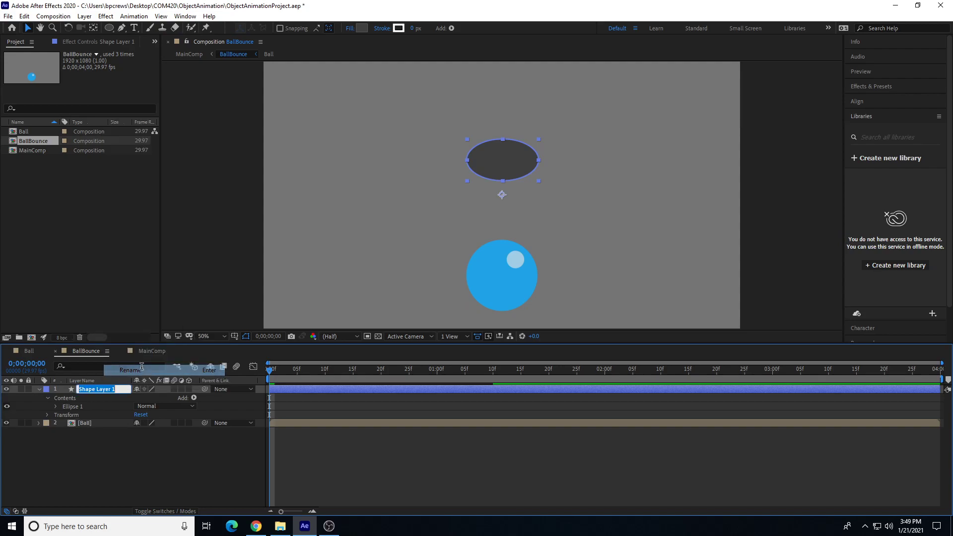
type("Shadow")
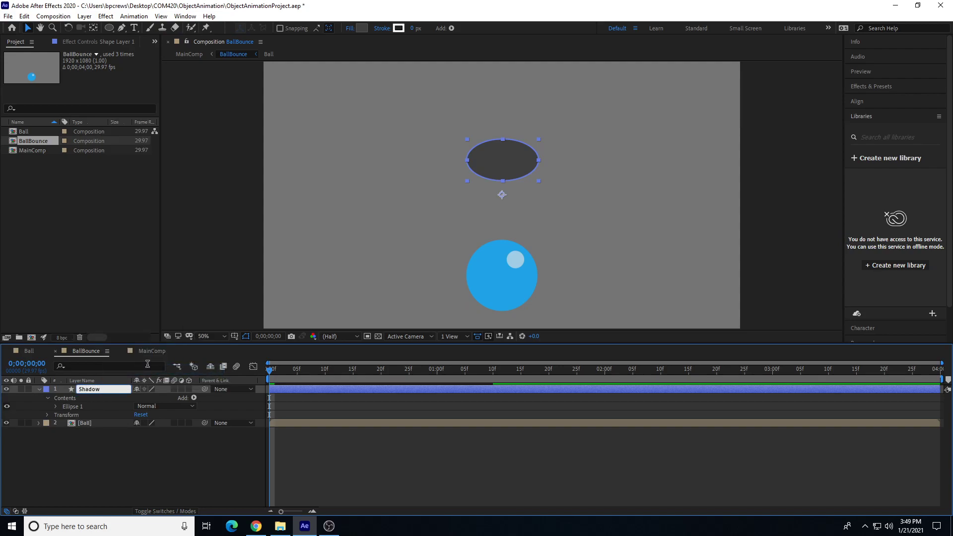
key("Return")
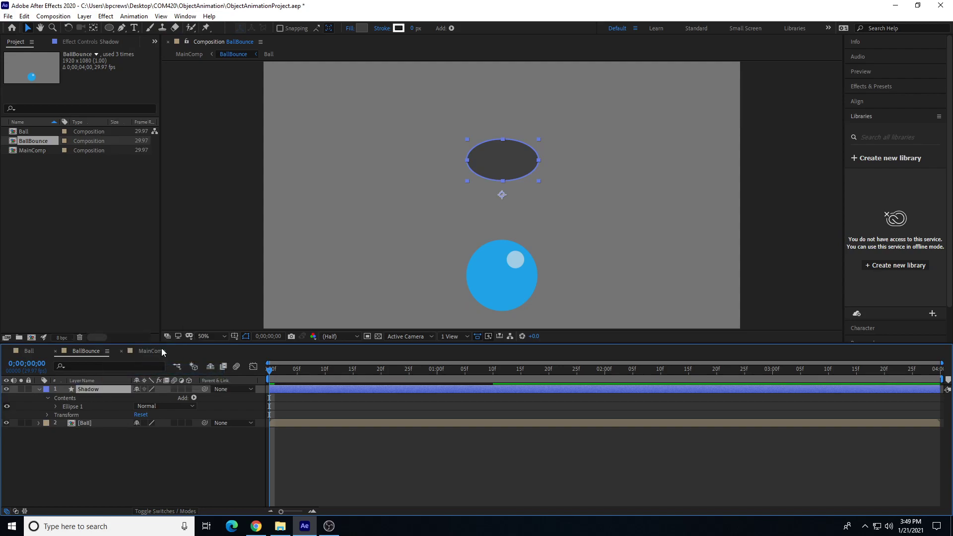
Set the Position of Ellipse 1 in the Shadow layer to X 0 and Y 0, using % of composition units.
left_click(56, 407)
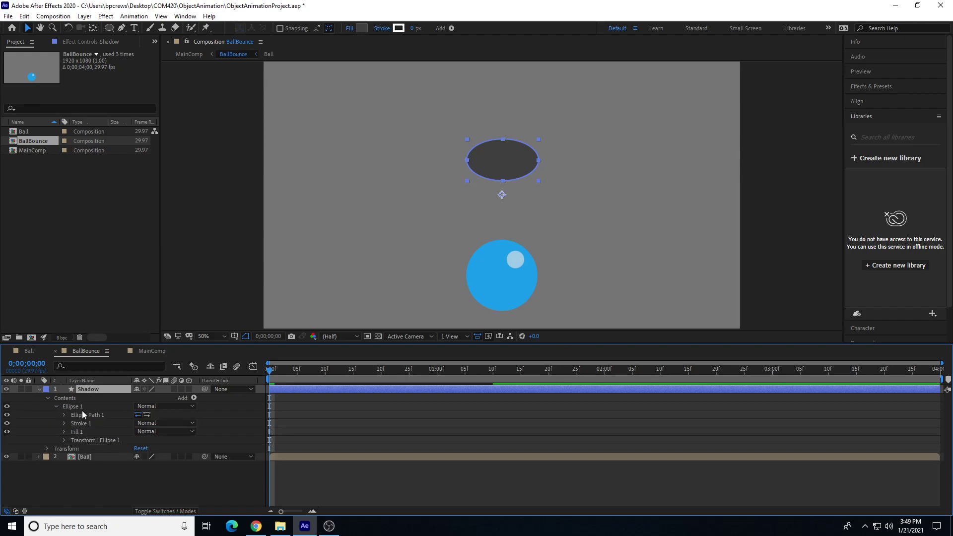
left_click(64, 440)
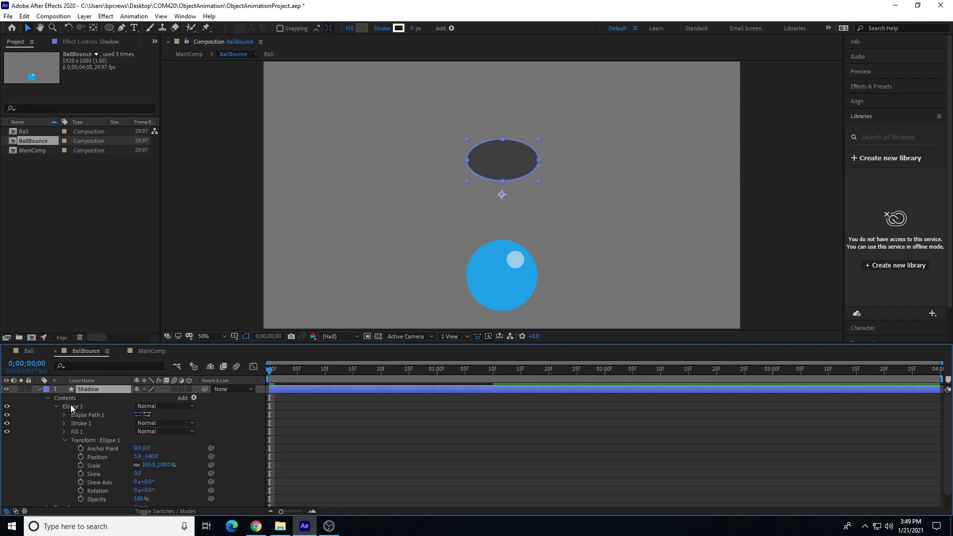
scroll(101, 460, "down", 1)
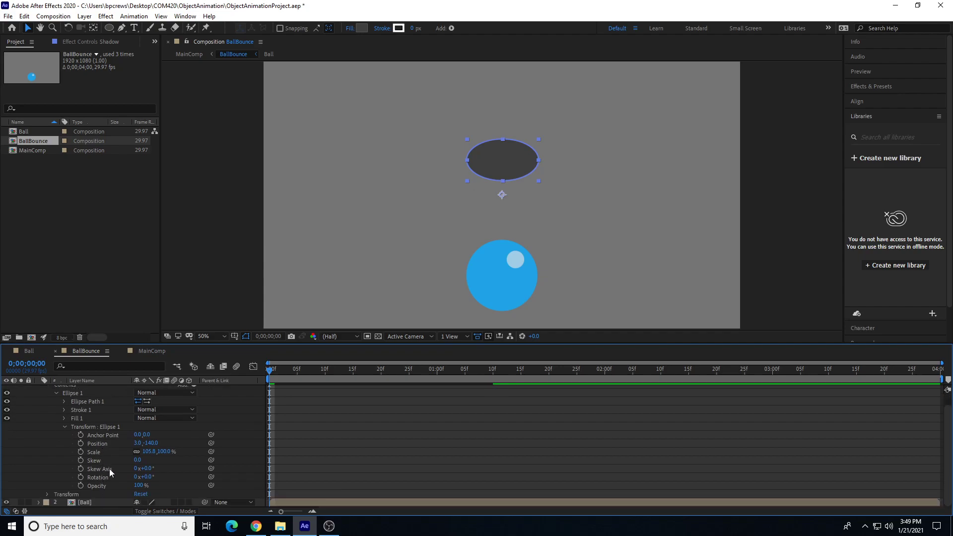
left_click(138, 443)
right_click(160, 445)
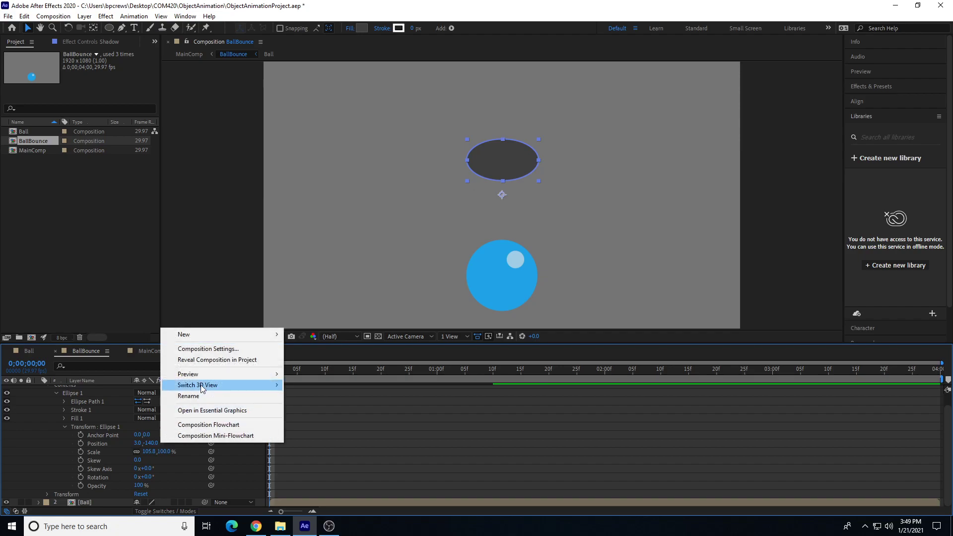
right_click(136, 443)
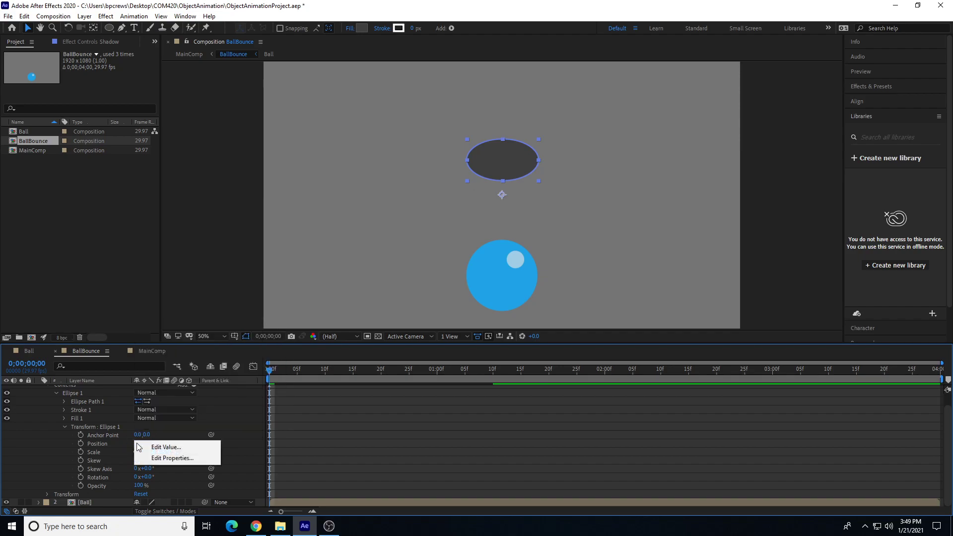
left_click(165, 448)
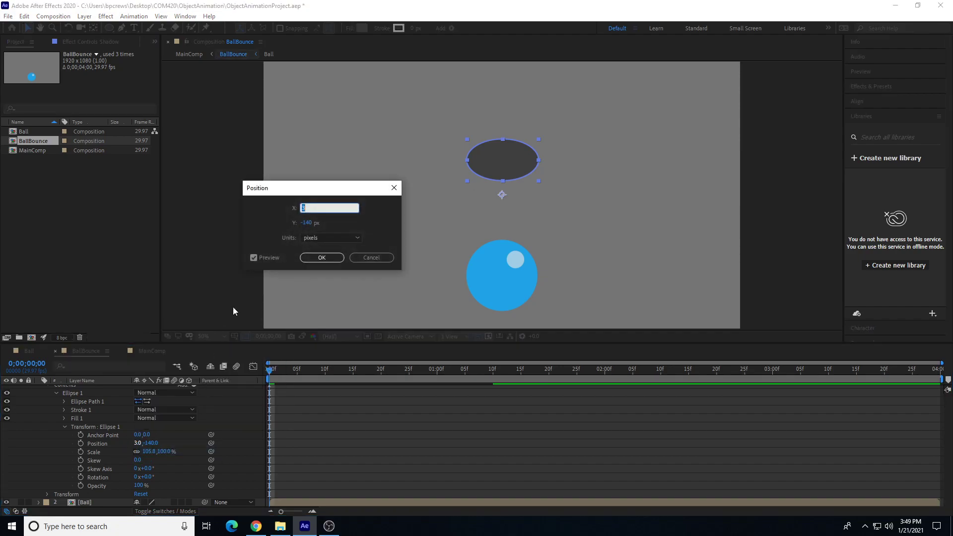
left_click(308, 238)
left_click(316, 292)
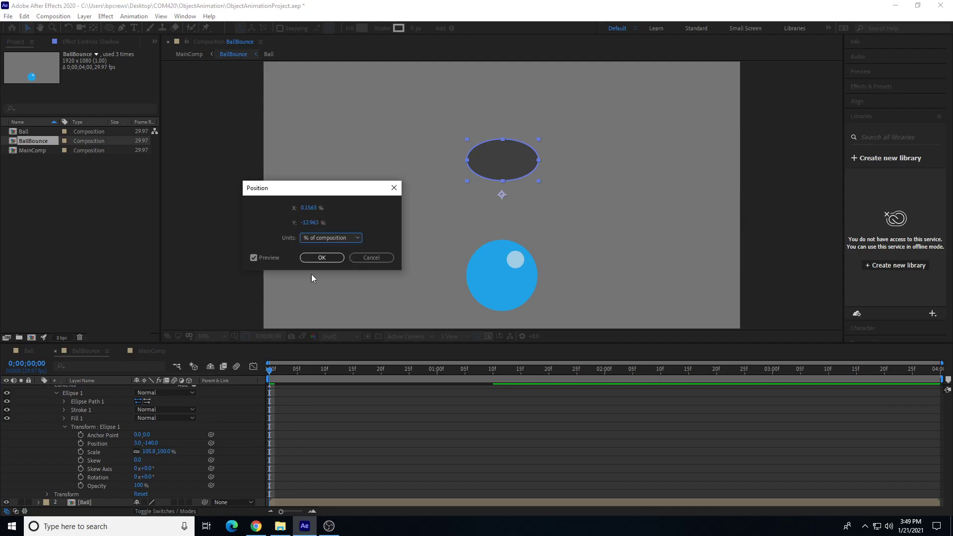
left_click(319, 207)
type("0")
key("Tab")
type("0")
key("Return")
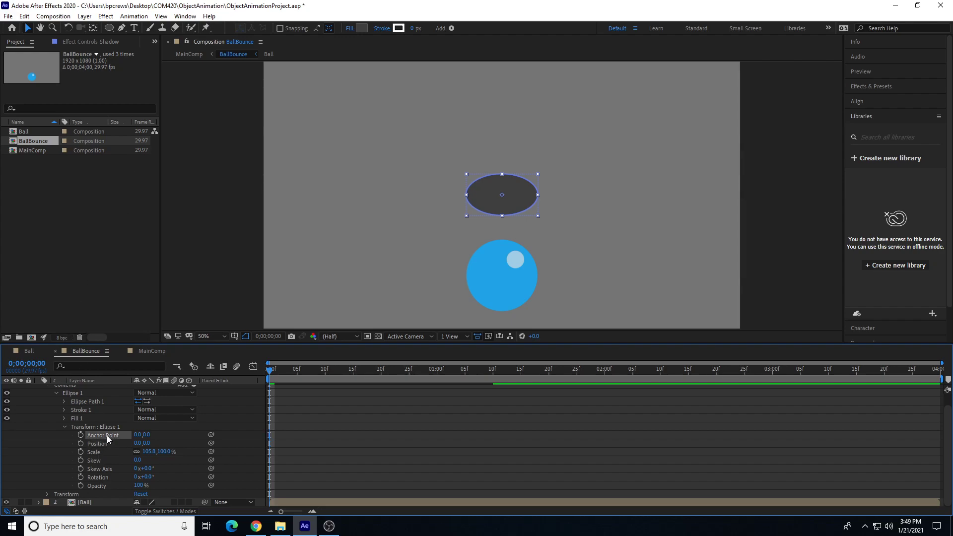
scroll(50, 445, "up", 1)
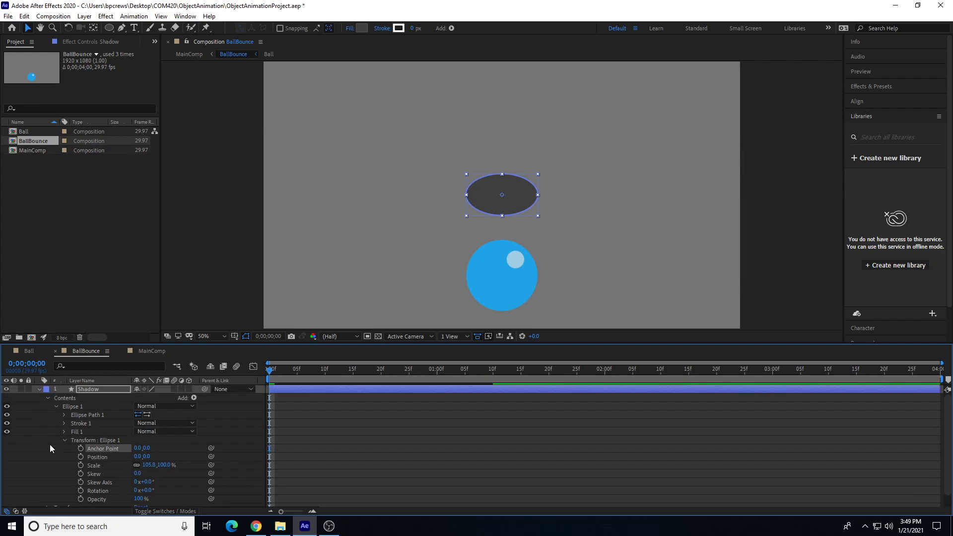
left_click(56, 406)
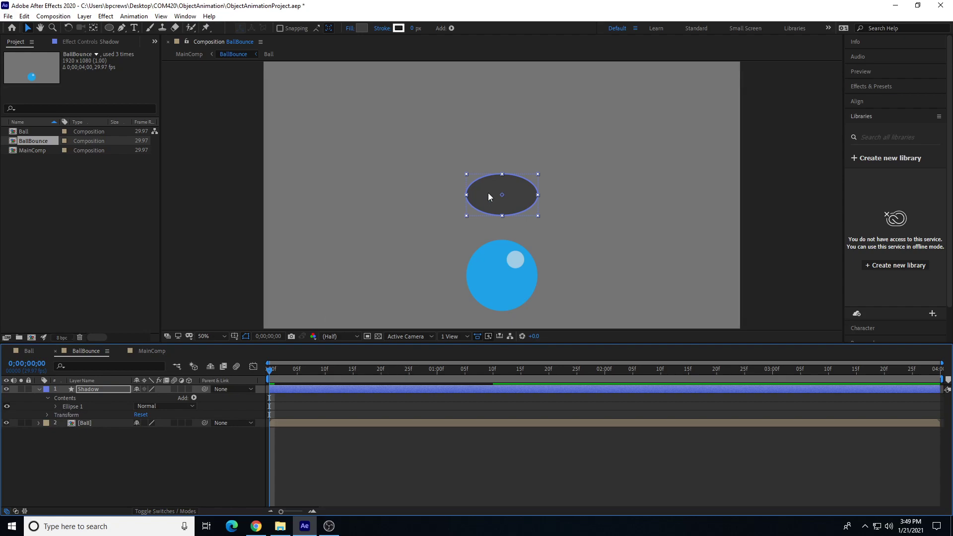
Flatten the Shadow ellipse, place it across the ball's base, and collapse the Shadow layer's properties.
left_click_drag(485, 191, 494, 304)
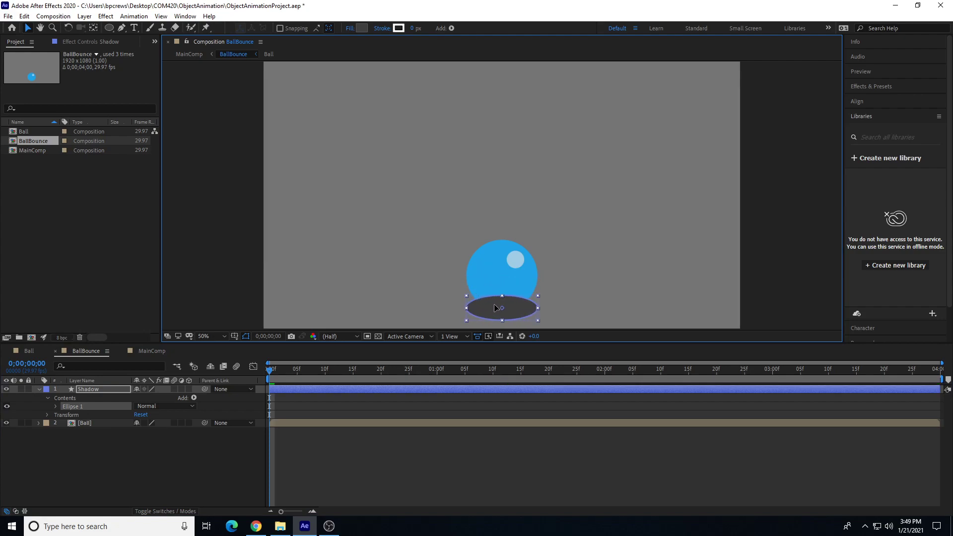
left_click(406, 238)
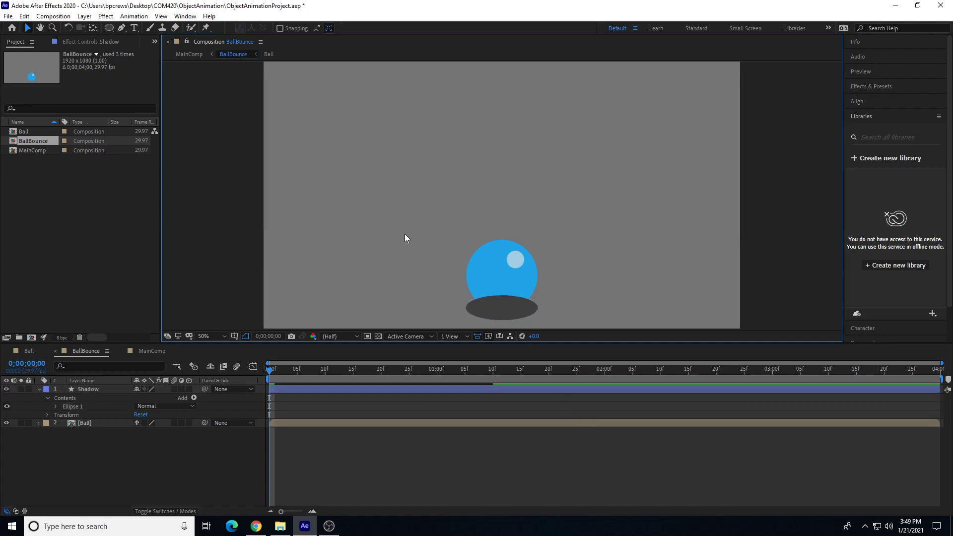
left_click(505, 309)
left_click(39, 389)
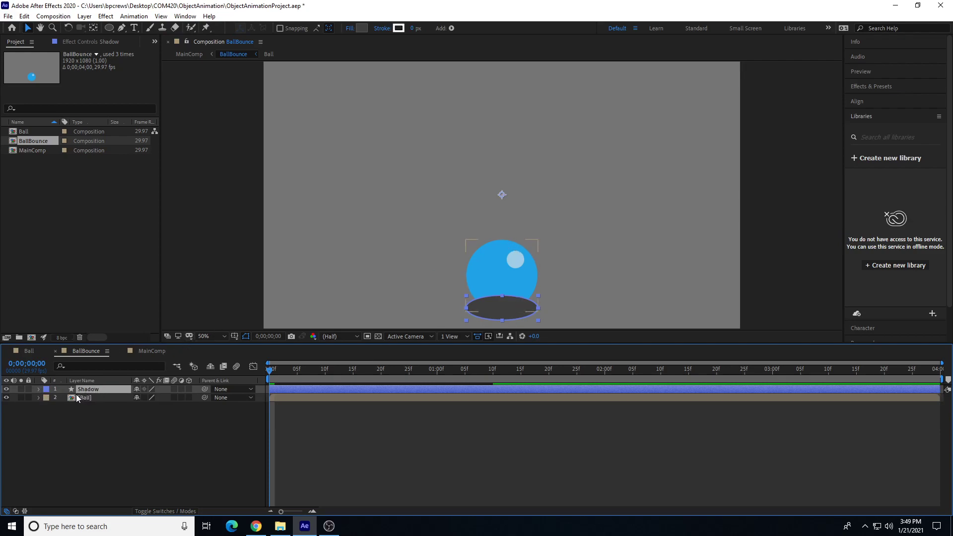
Move the Shadow layer beneath the Ball layer and apply a Gaussian Blur effect to it.
mouse_move(100, 391)
left_mouse_down()
mouse_move(94, 404)
mouse_move(99, 391)
left_mouse_up()
left_click_drag(104, 389, 103, 411)
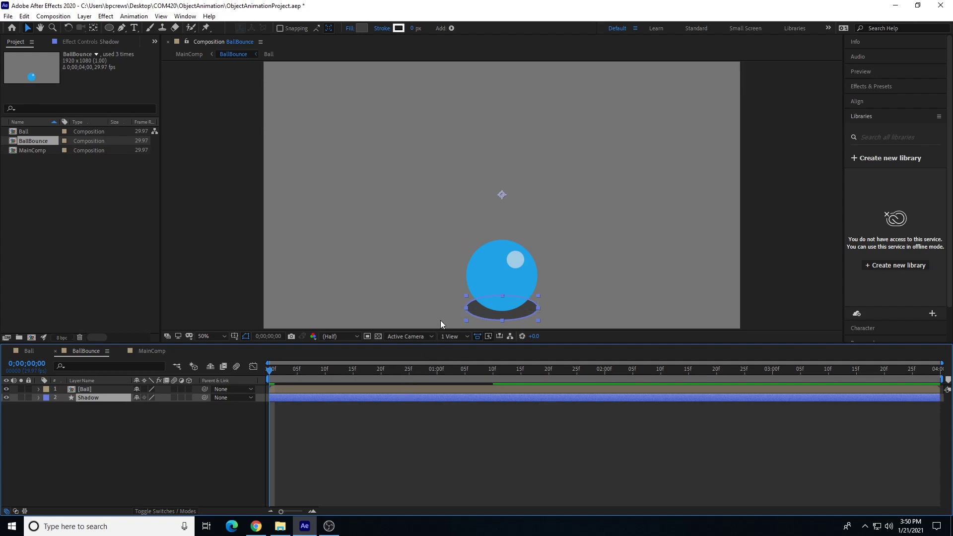
key("period")
left_click_drag(520, 250, 523, 98)
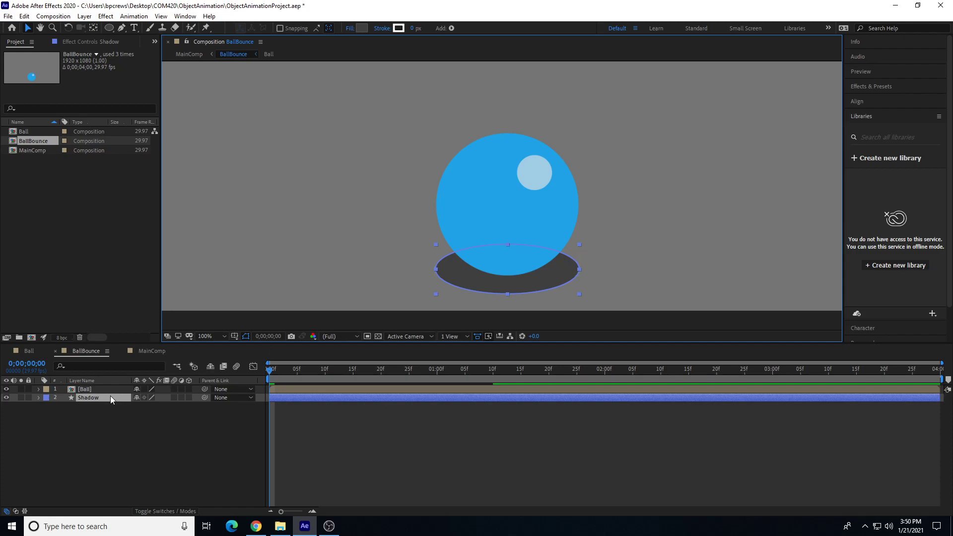
right_click(96, 397)
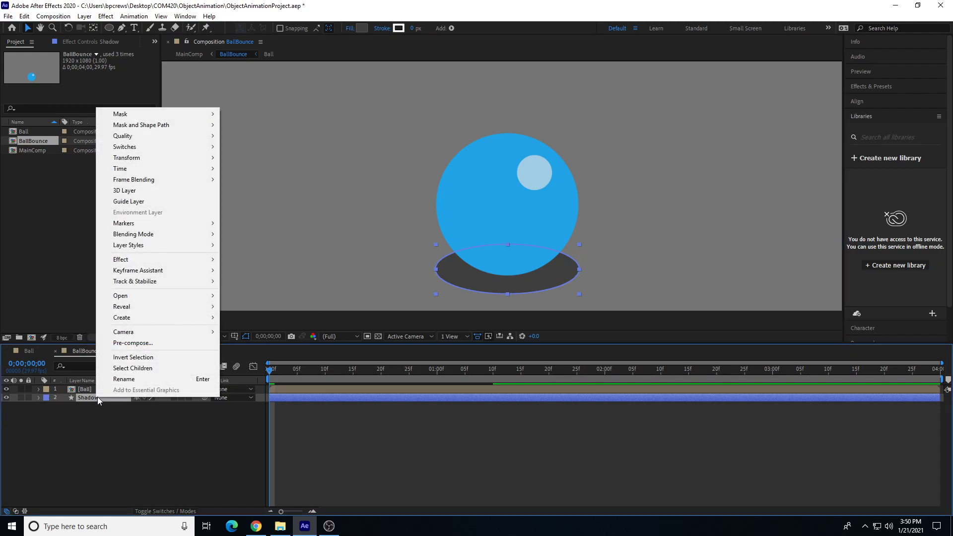
mouse_move(181, 261)
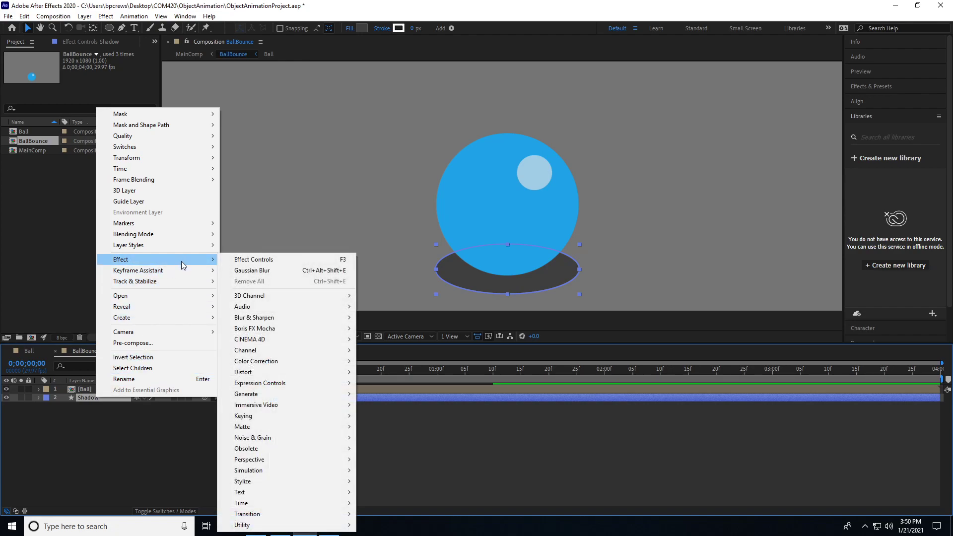
mouse_move(258, 320)
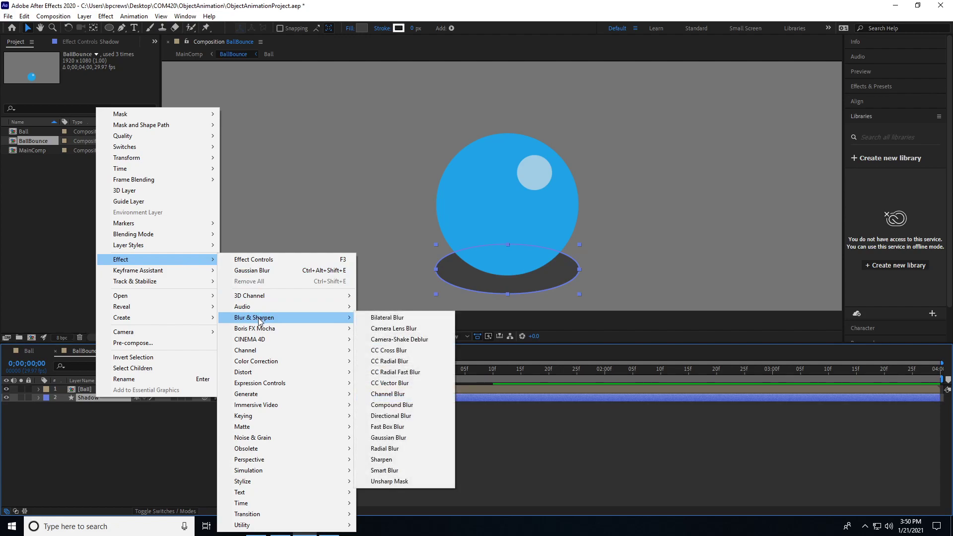
left_click(395, 439)
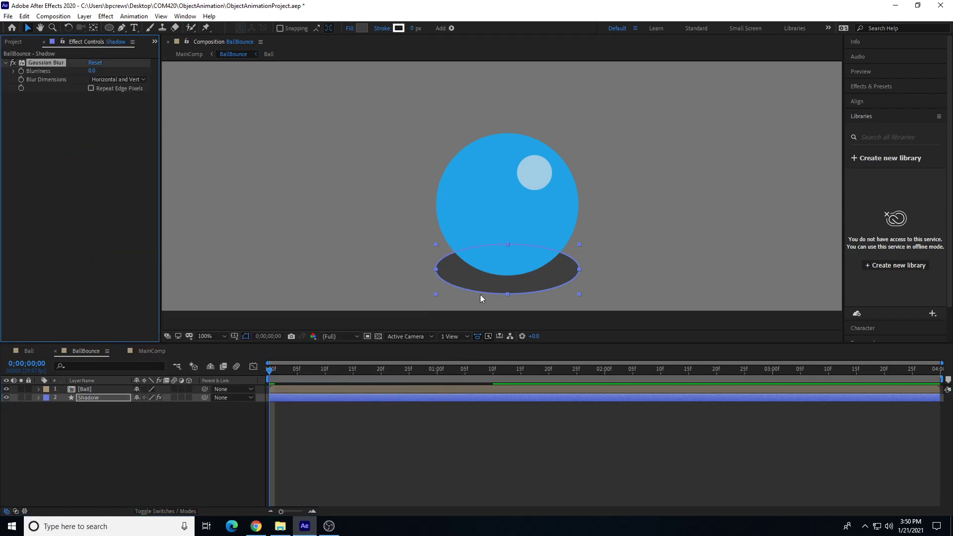
Expand the Shadow layer's Gaussian Blur properties and set Blurriness to 30.
left_click(38, 397)
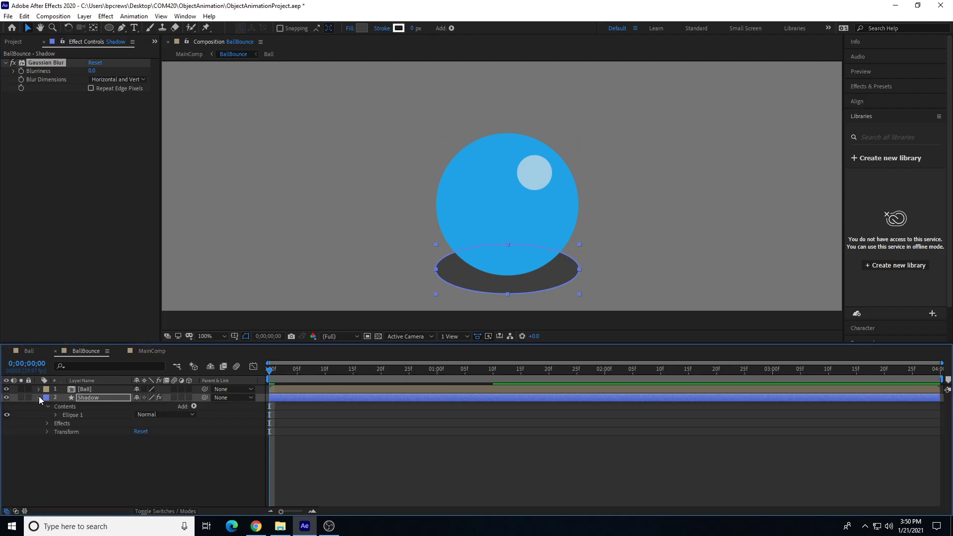
left_click(47, 423)
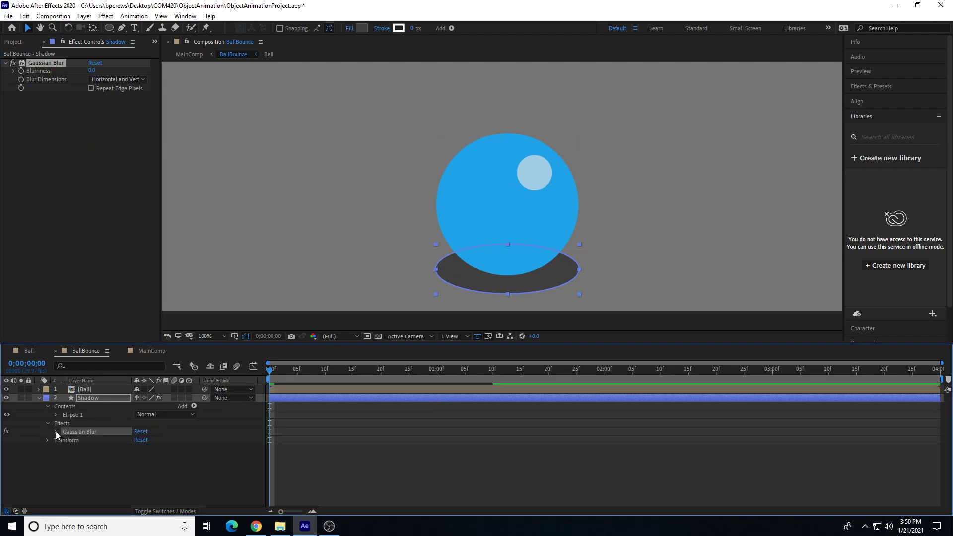
left_click(55, 431)
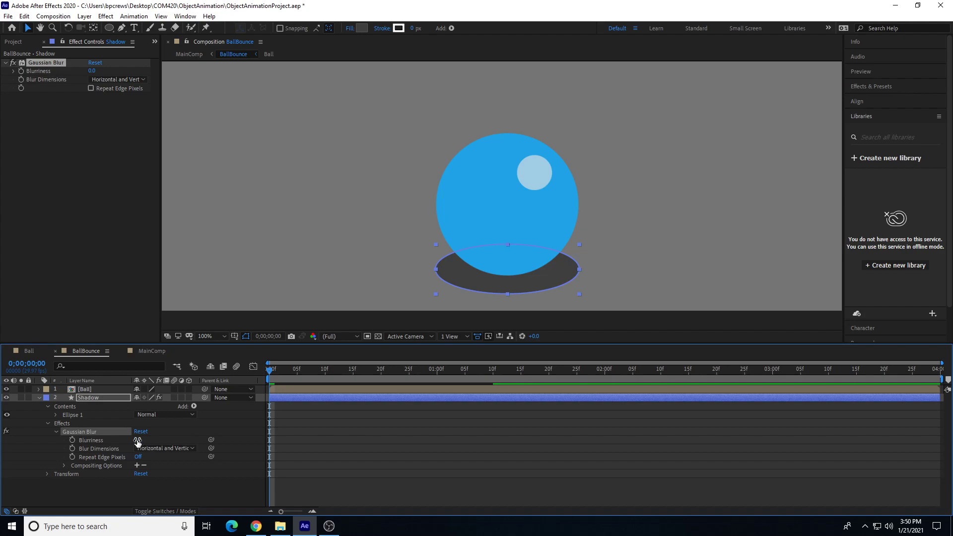
left_click_drag(140, 444, 432, 452)
left_click(350, 213)
left_click(219, 424)
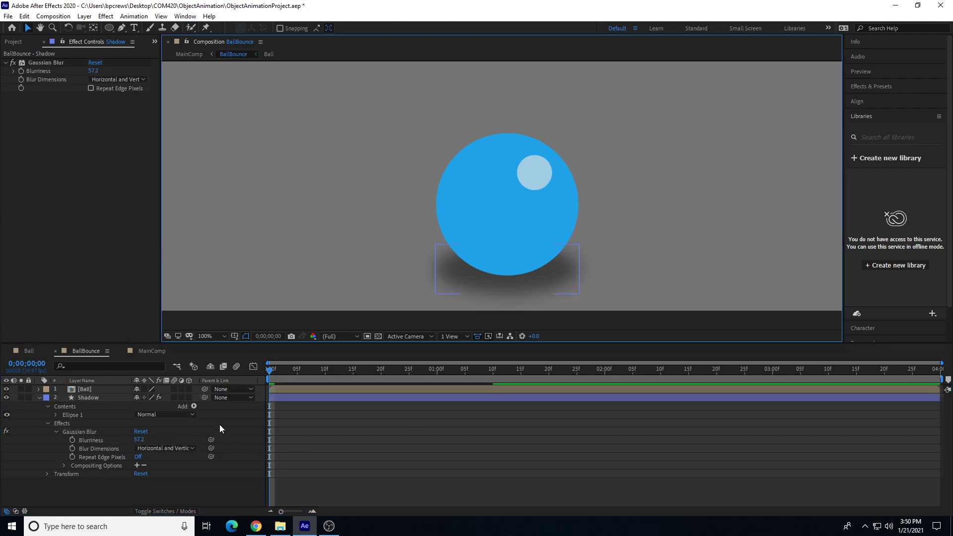
left_click_drag(145, 442, 73, 444)
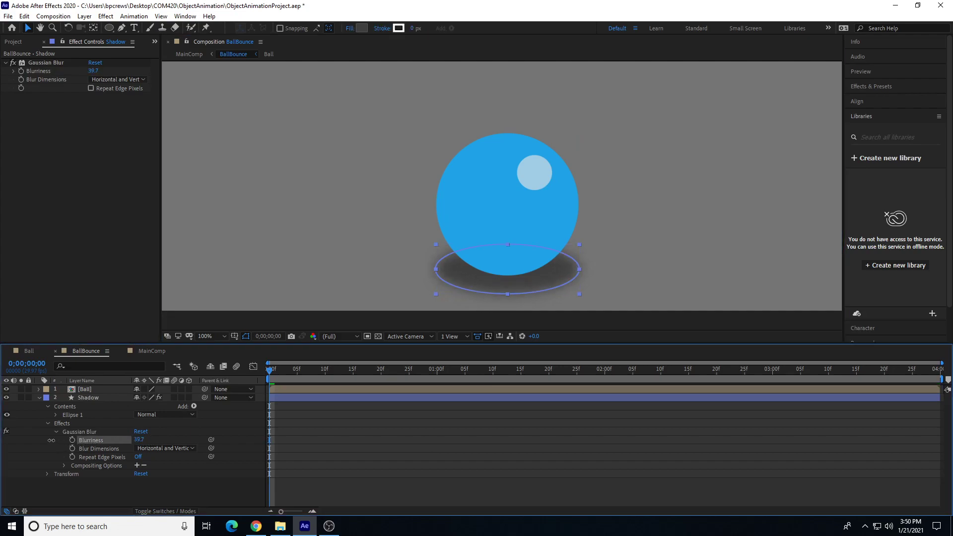
left_click(267, 263)
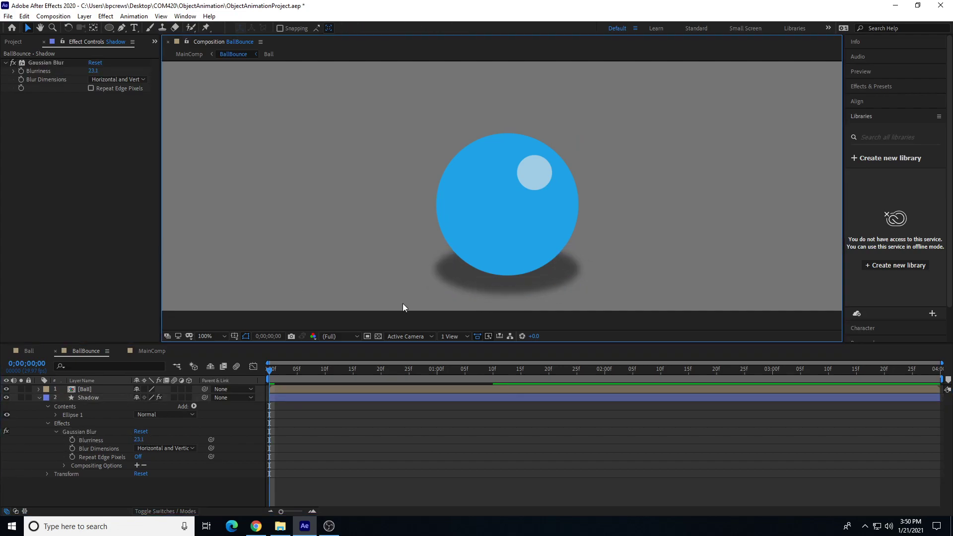
left_click_drag(134, 440, 147, 442)
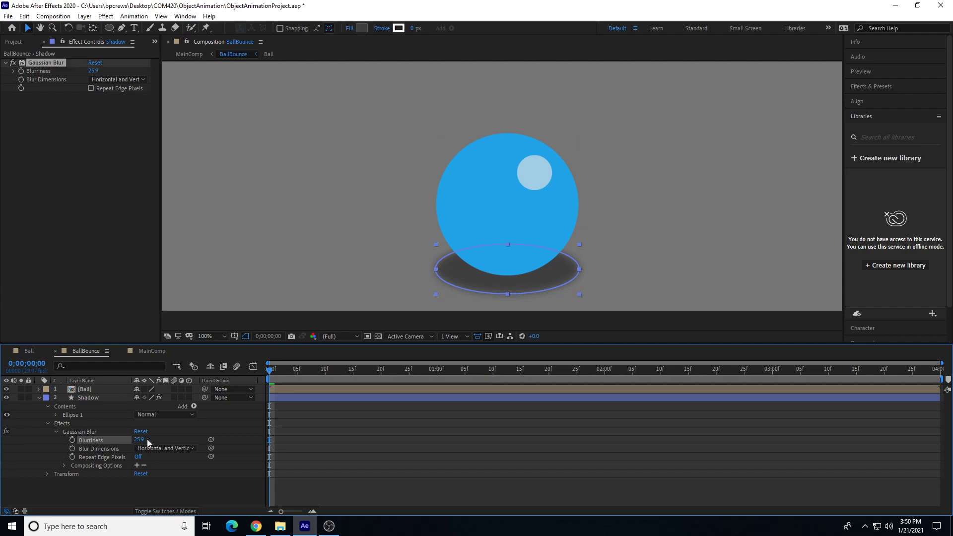
left_click(140, 440)
type("30")
key("Return")
left_click(197, 180)
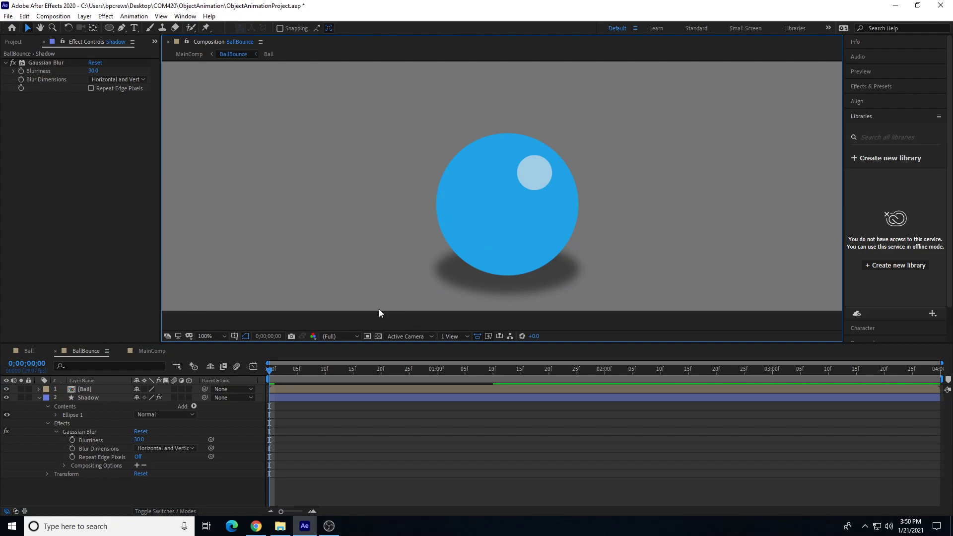
Show the Shadow layer's Transform properties, unlink its Scale dimensions, and start a Scale keyframe at frame 0.
scroll(389, 258, "down", 1)
key("space")
left_click_drag(384, 244, 374, 298)
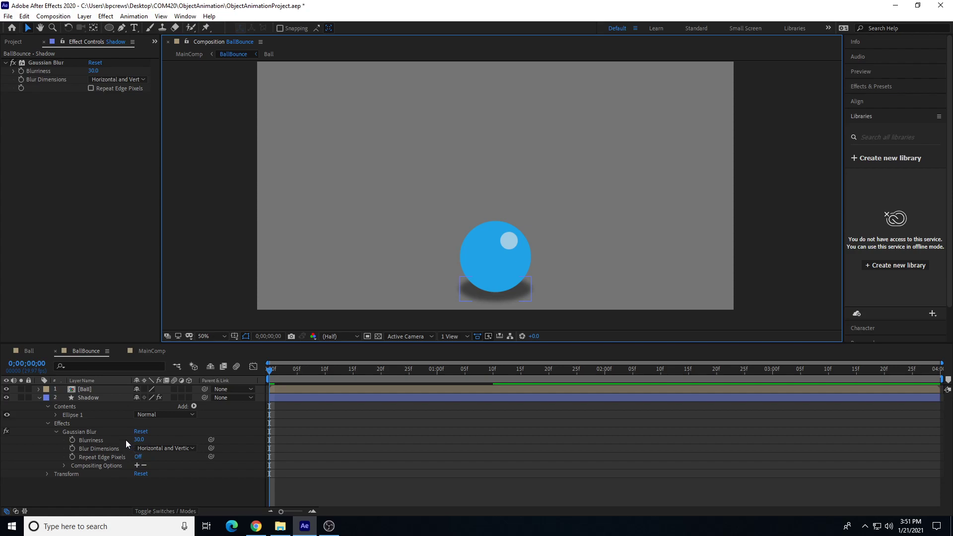
left_click(49, 422)
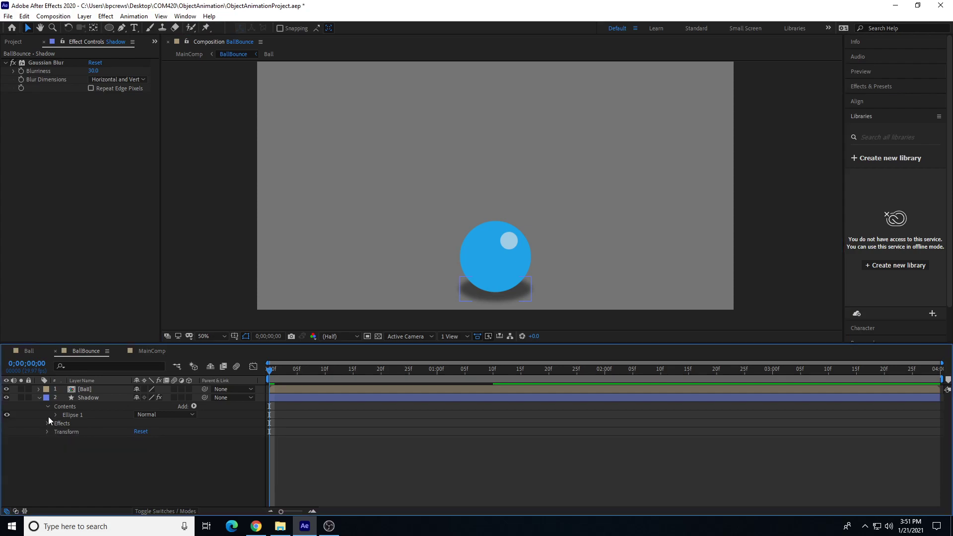
left_click(48, 407)
left_click(47, 424)
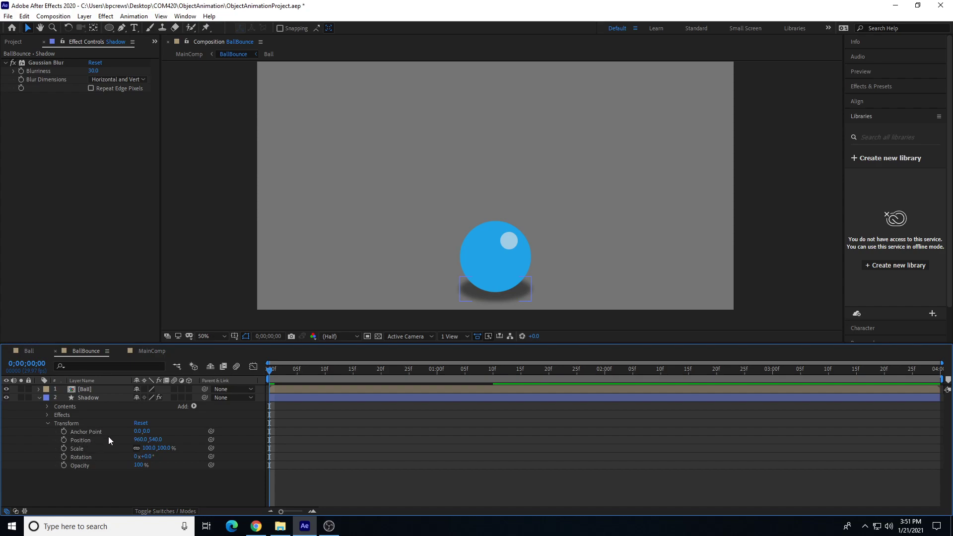
left_click(136, 448)
left_click_drag(269, 370, 246, 380)
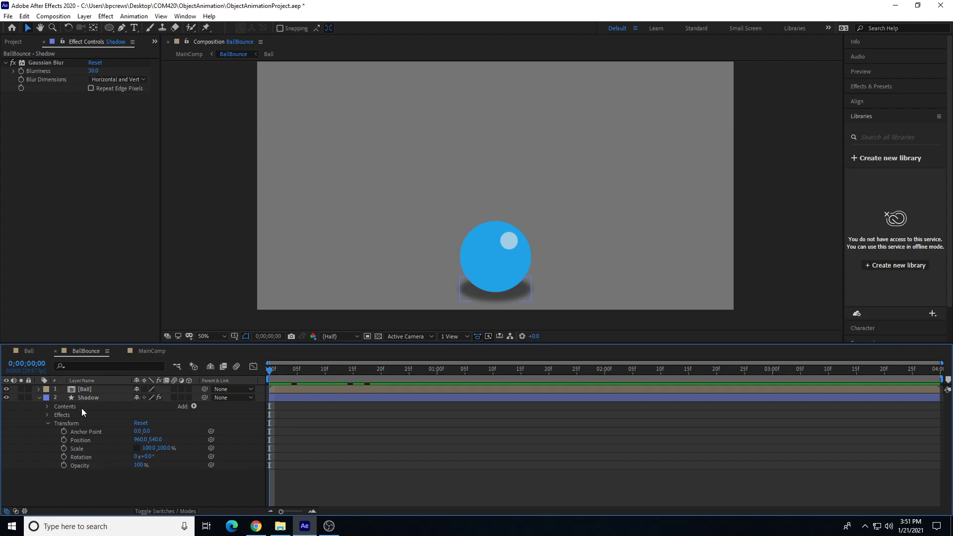
left_click(64, 448)
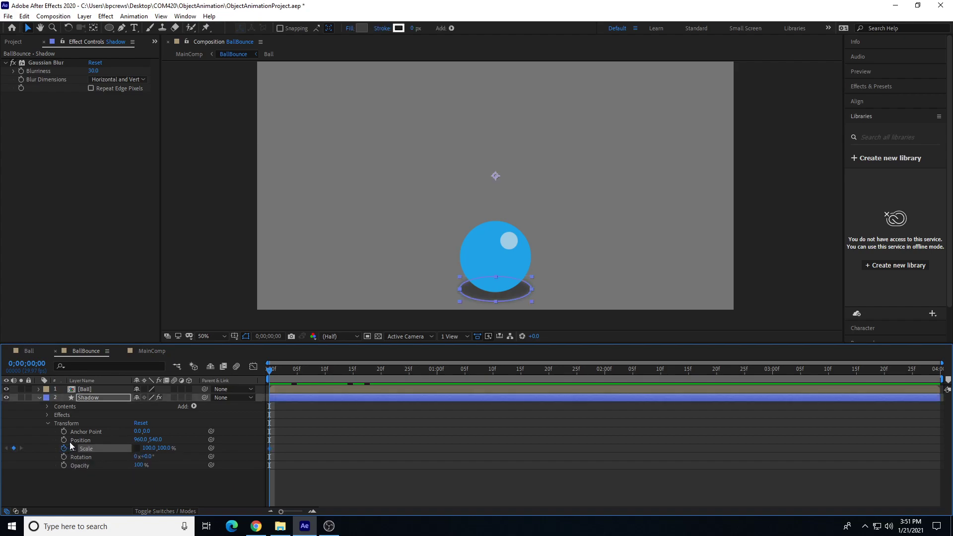
Keyframe the shadow's horizontal scale at about 129% on frame 5 and about 54% on frame 6.
key("period")
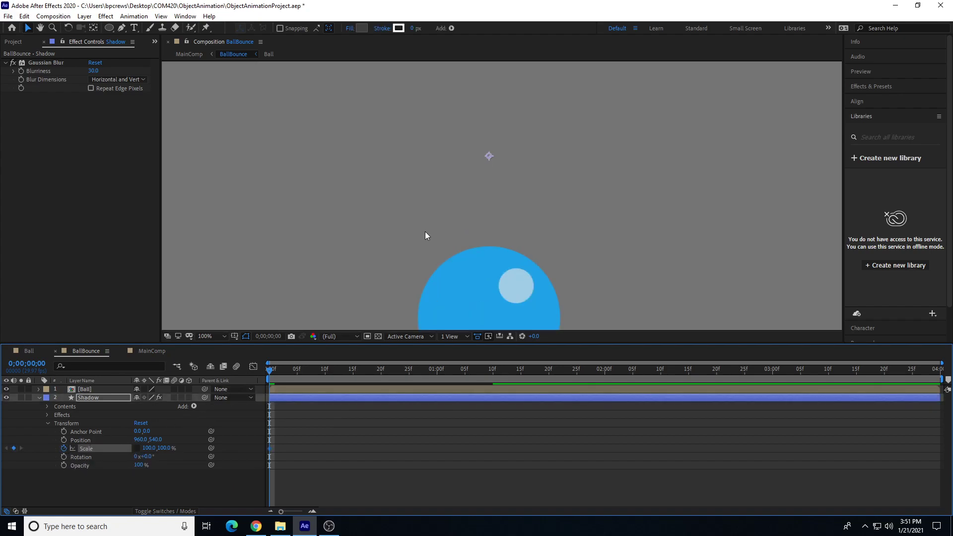
key("comma")
left_click_drag(270, 372, 298, 379)
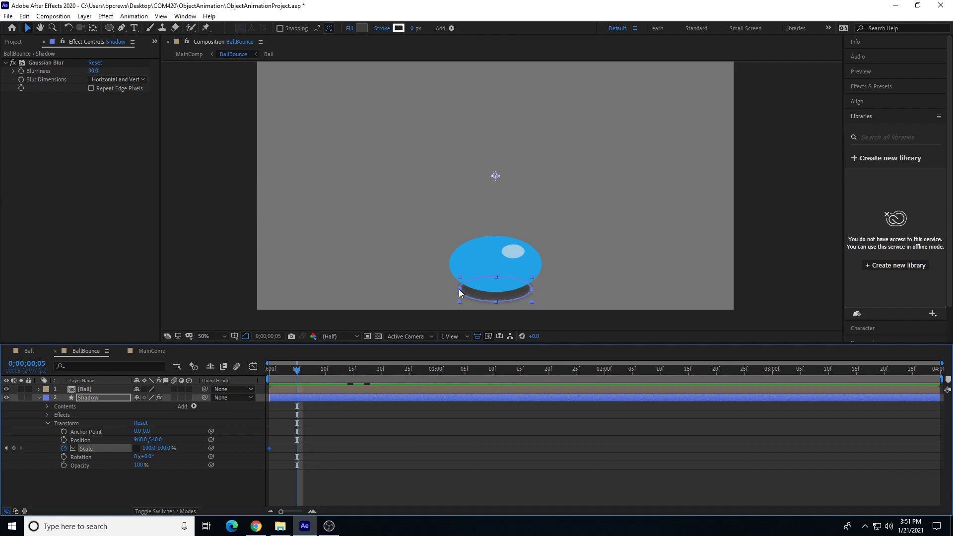
left_click_drag(459, 289, 448, 290)
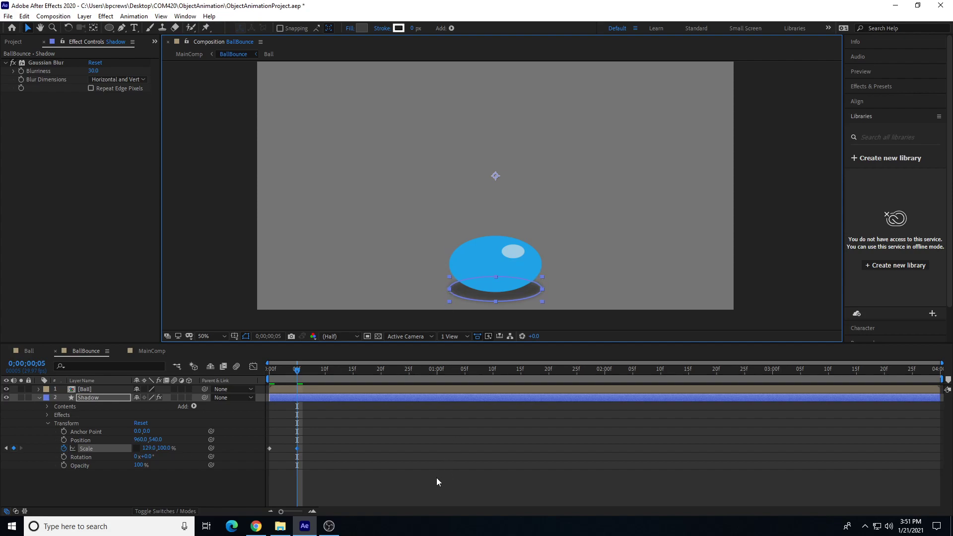
left_click_drag(299, 372, 304, 393)
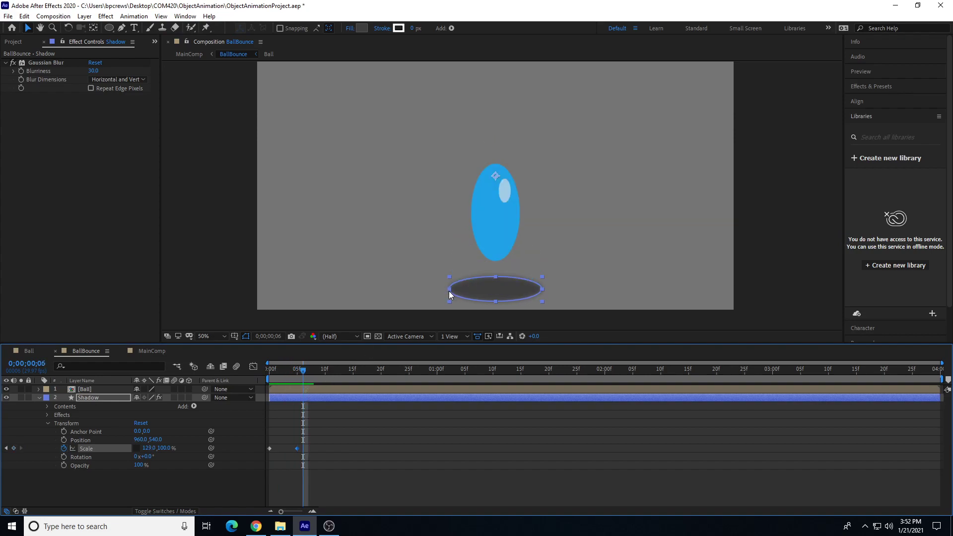
left_click_drag(449, 290, 475, 292)
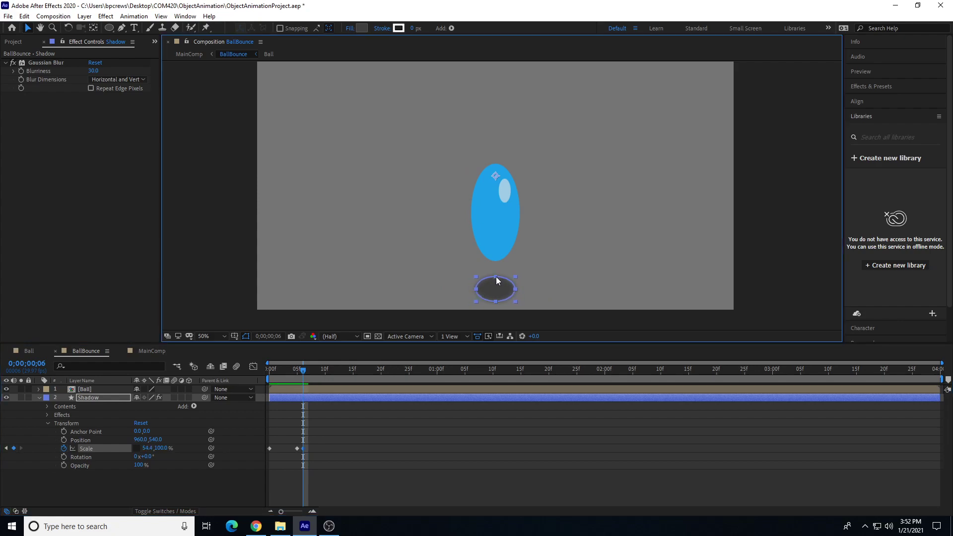
Try reducing the shadow's vertical scale to 90% at frame 6, and undo the change.
left_click_drag(495, 280, 517, 278)
key("ctrl+z")
key("ctrl+z")
left_click(160, 448)
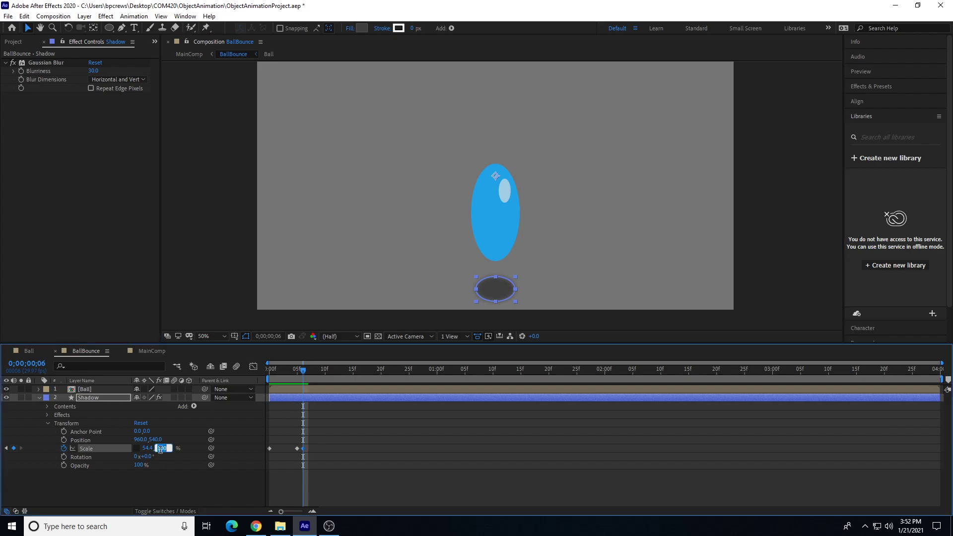
type("90")
key("Return")
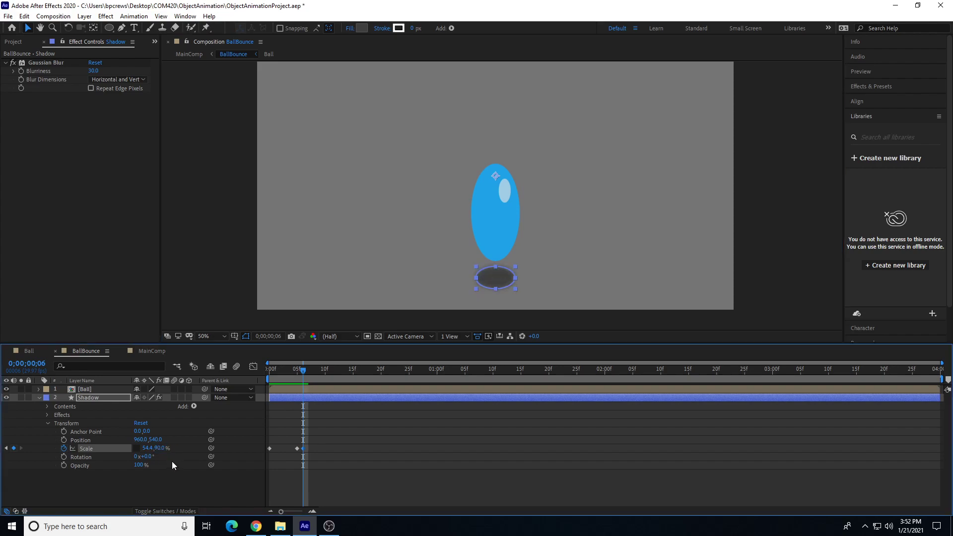
key("ctrl+z")
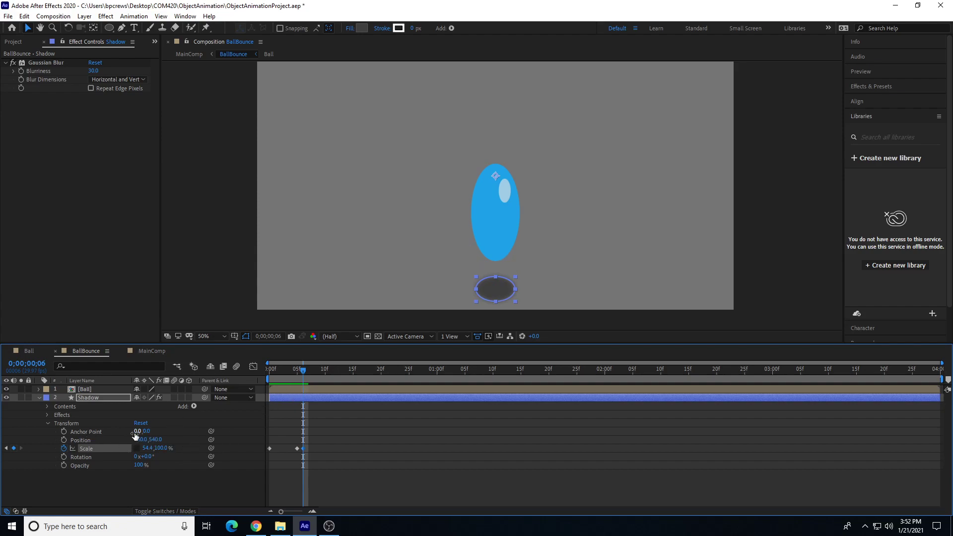
Center the Shadow layer's anchor point on the ellipse with Anchor Point 0, 458 and Position 960, 990.
left_click_drag(137, 430, 425, 380)
key("ctrl+z")
left_click_drag(155, 440, 361, 458)
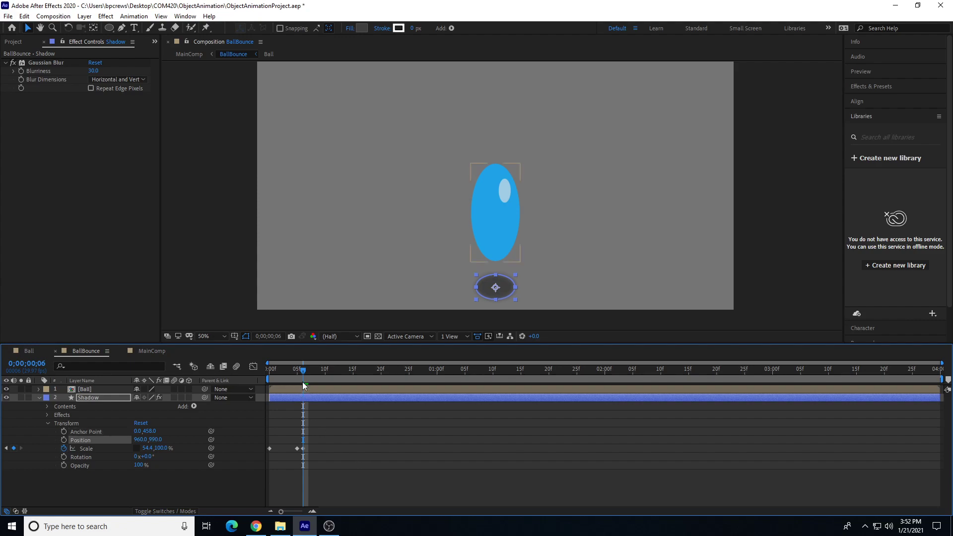
Set the Shadow's Scale to about 57.4, 83% at frame 6.
left_click_drag(304, 372, 268, 373)
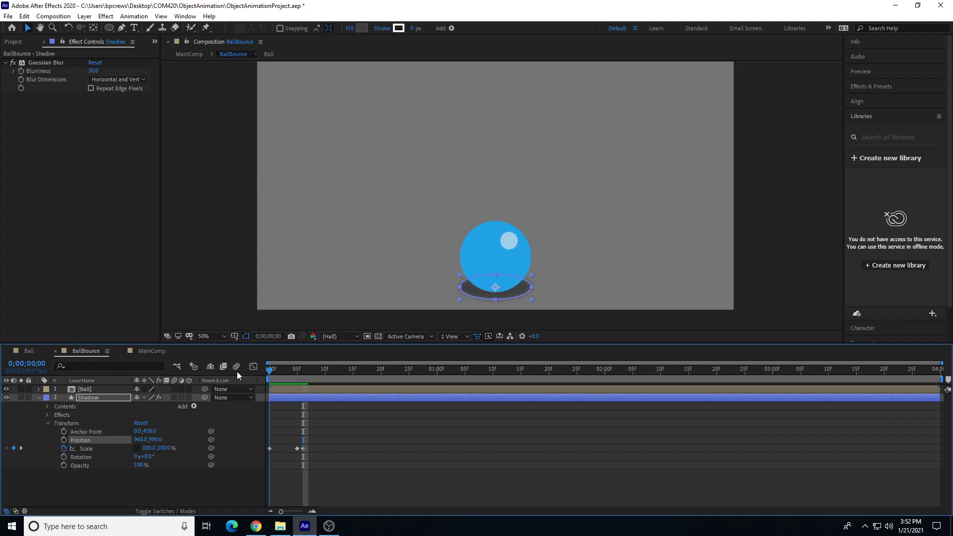
left_click_drag(268, 371, 304, 378)
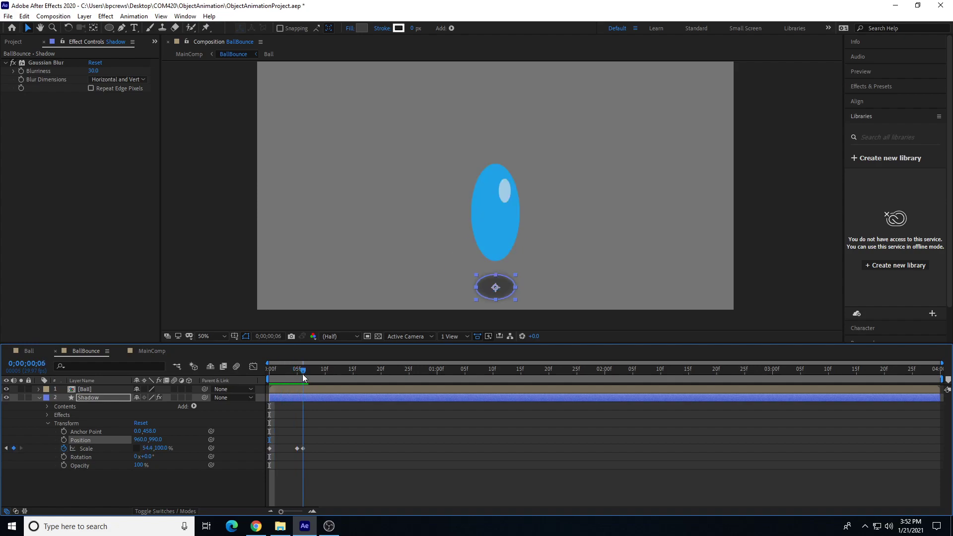
left_click_drag(156, 449, 136, 446)
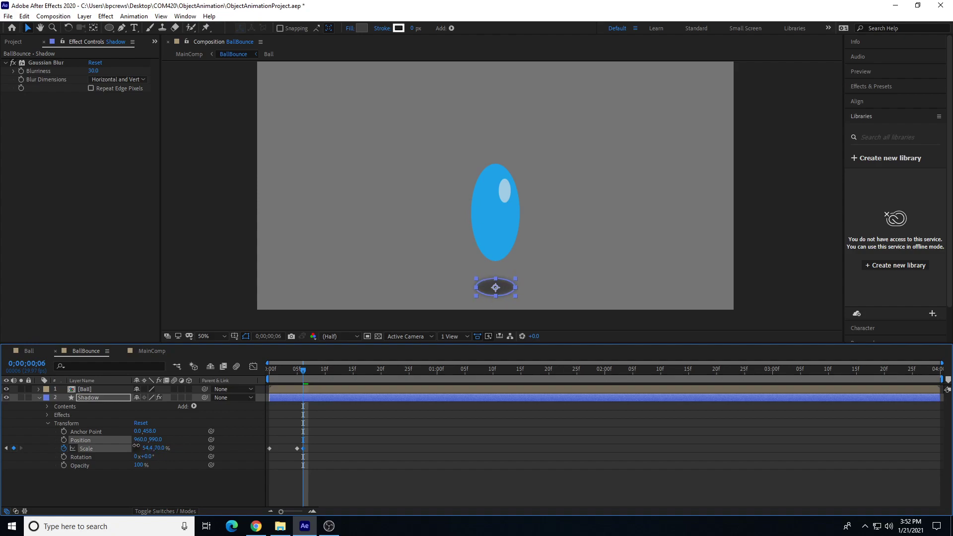
mouse_move(302, 373)
left_mouse_down()
mouse_move(255, 372)
mouse_move(275, 383)
mouse_move(350, 380)
mouse_move(302, 383)
left_mouse_up()
mouse_move(159, 448)
left_mouse_down()
mouse_move(169, 454)
mouse_move(153, 454)
left_mouse_up()
Keyframe the Shadow layer's Scale at 100, 100% on frame 20.
left_click_drag(303, 371, 352, 373)
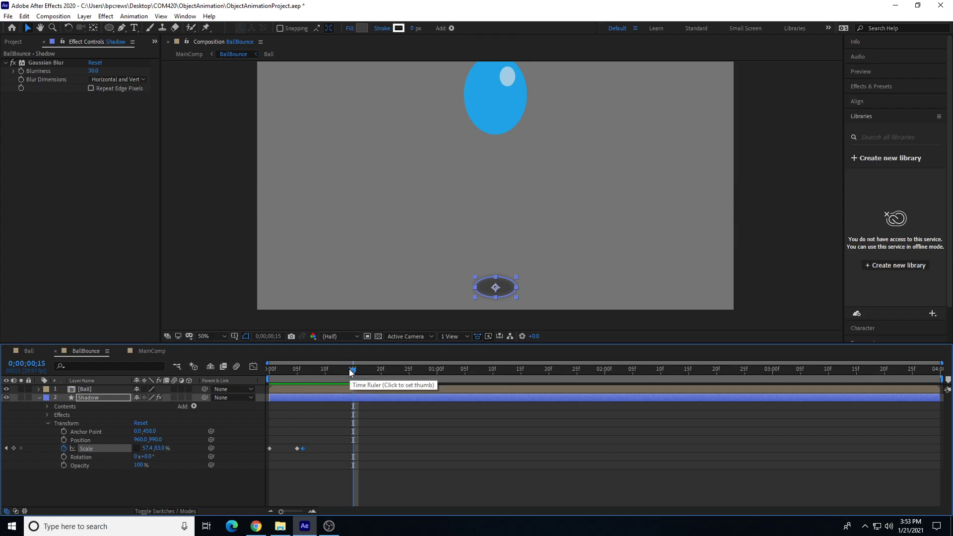
left_click(381, 375)
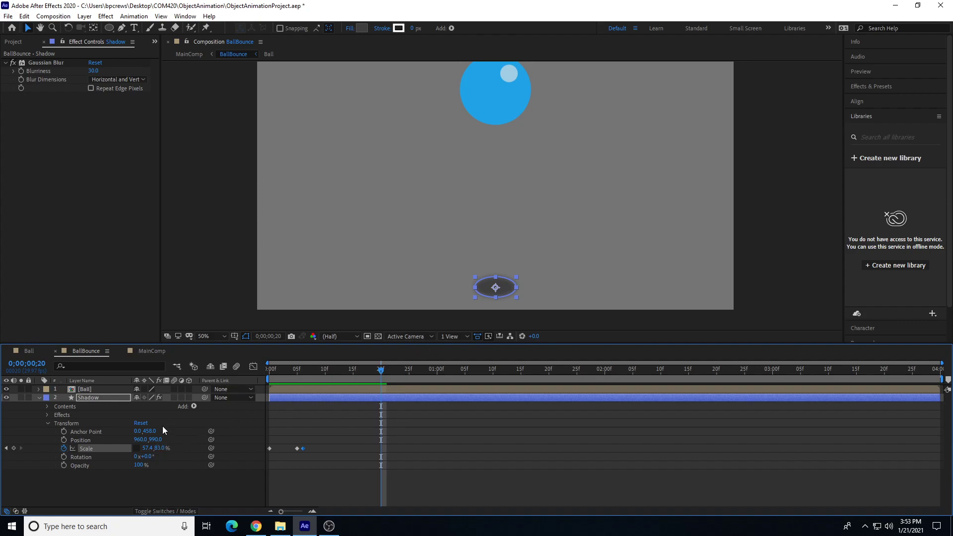
left_click_drag(158, 448, 178, 456)
left_click(147, 448)
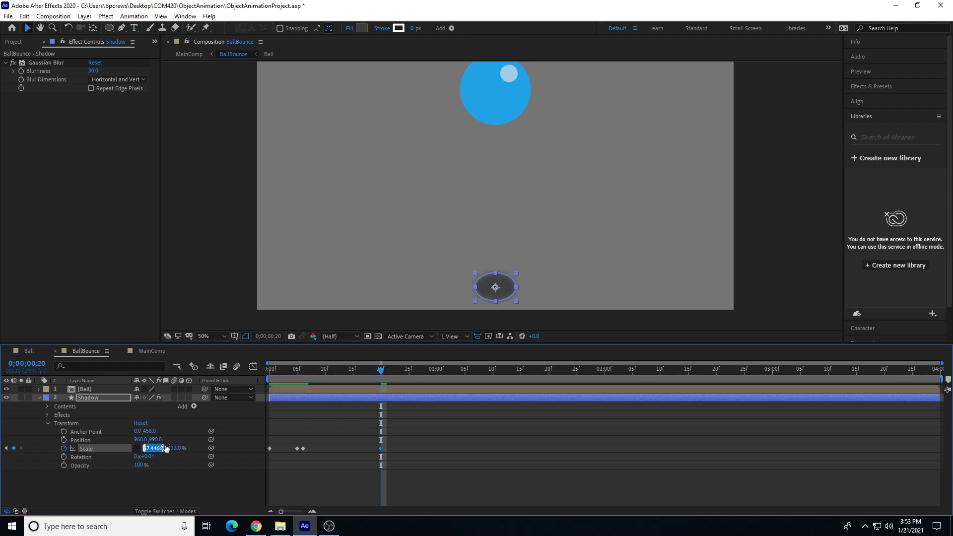
type("100")
mouse_move(296, 447)
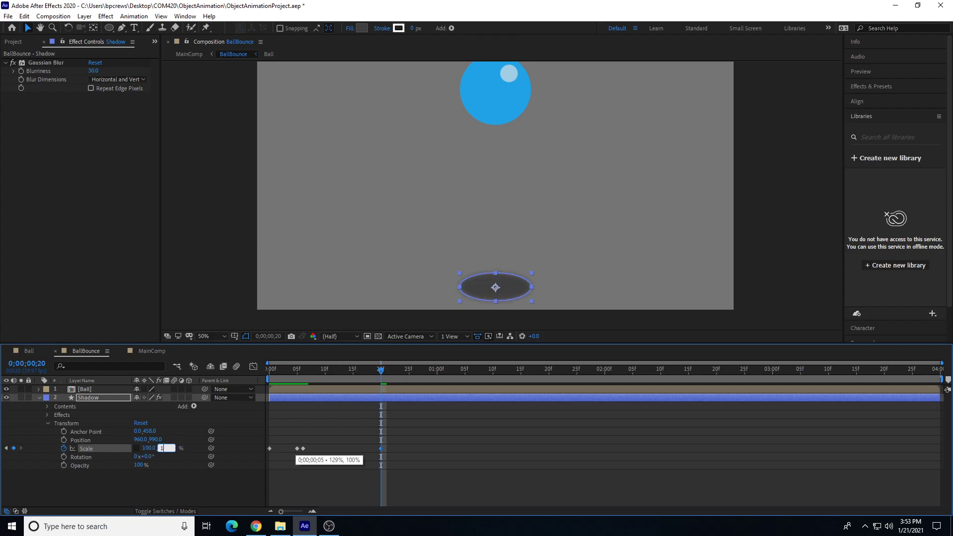
key("Return")
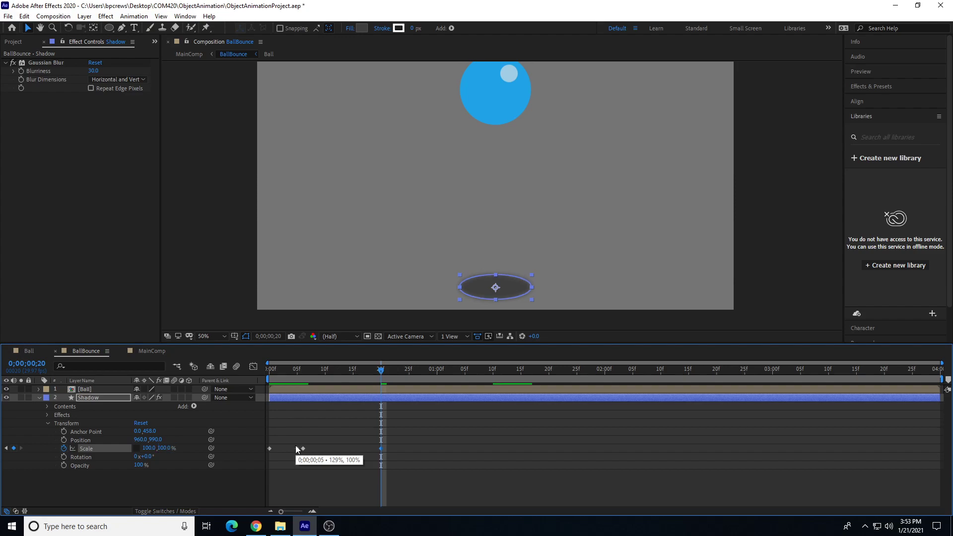
Reduce the shadow's Scale keyframe on frame 20 to 90, 90%.
left_click(148, 449)
type("90")
key("Tab")
type("90")
key("Return")
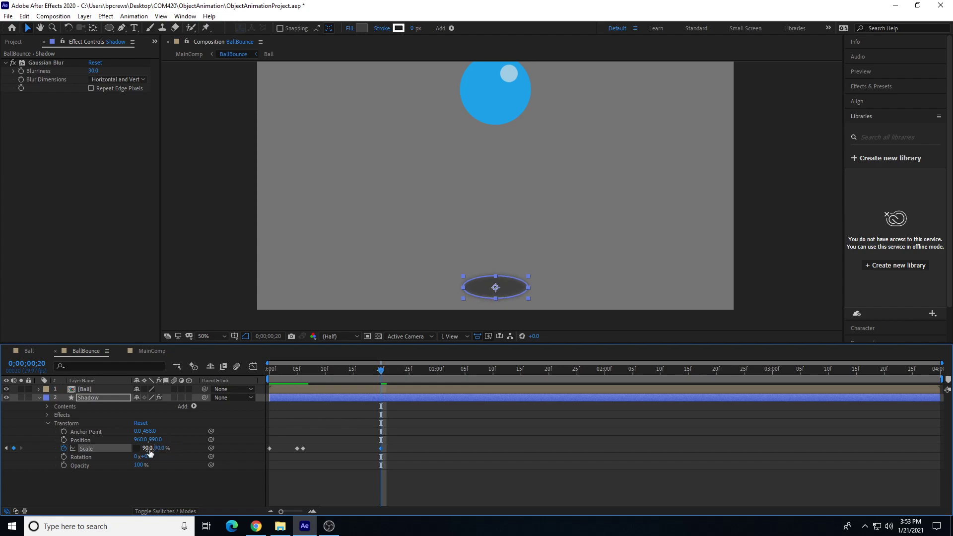
Copy the shadow's Scale keyframe from frame 6 and paste it at 0;00;01;04.
left_click_drag(318, 369, 459, 372)
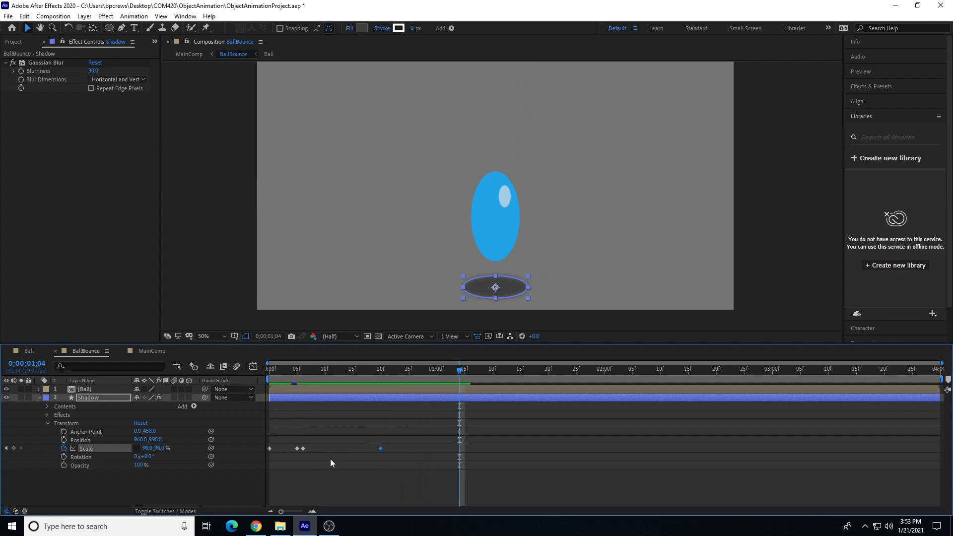
left_click_drag(305, 369, 459, 371)
left_click_drag(325, 427, 300, 460)
key("ctrl+v")
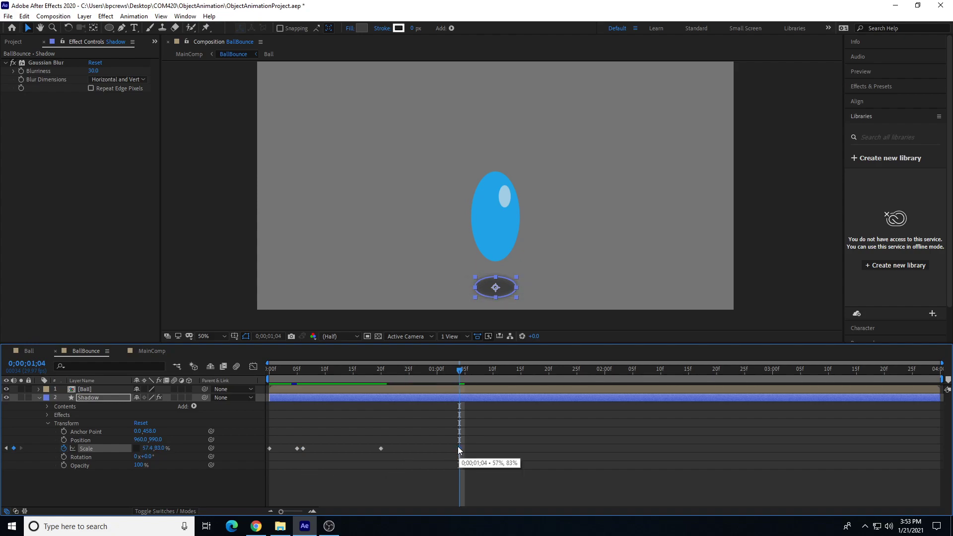
Copy the shadow's Scale keyframe from frame 5 and paste it at 0;00;01;05.
left_click_drag(462, 371, 465, 374)
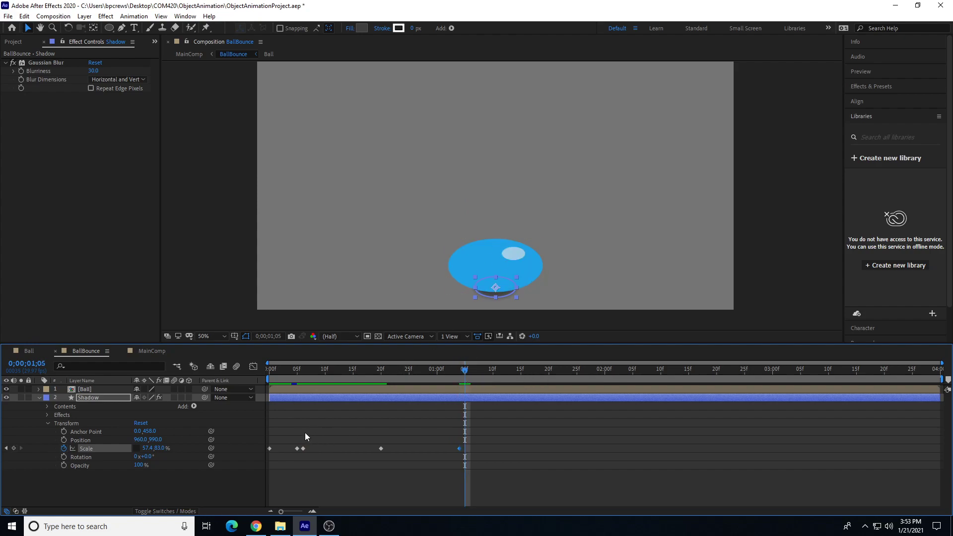
left_click(297, 448)
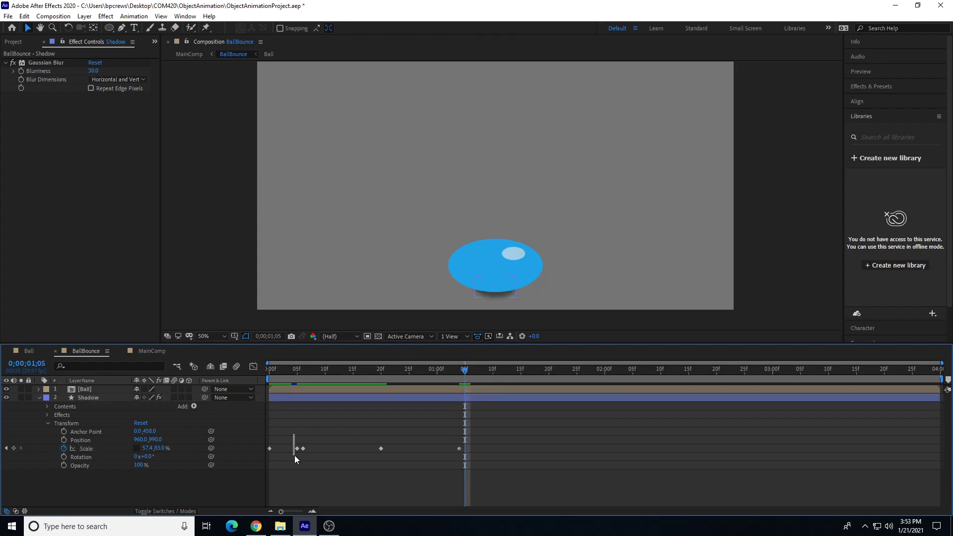
left_click(297, 370)
left_click_drag(297, 372, 466, 386)
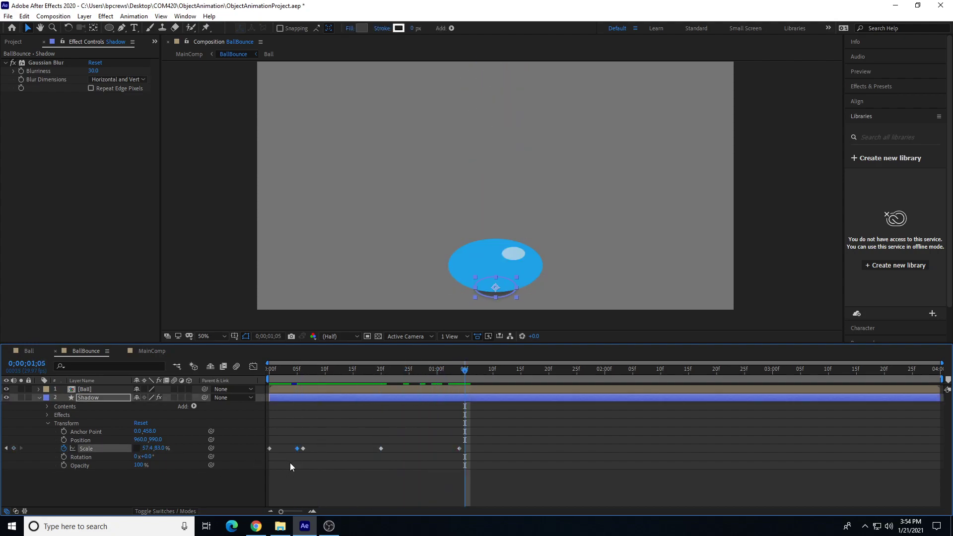
key("ctrl+v")
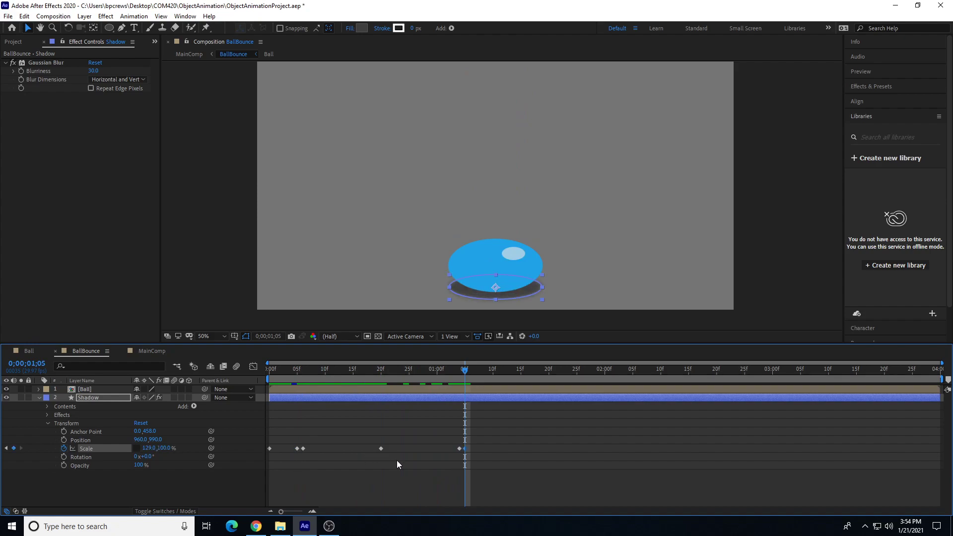
Copy the shadow's first Scale keyframe at frame 0 and paste it at 0;00;01;10.
left_click_drag(466, 371, 262, 457)
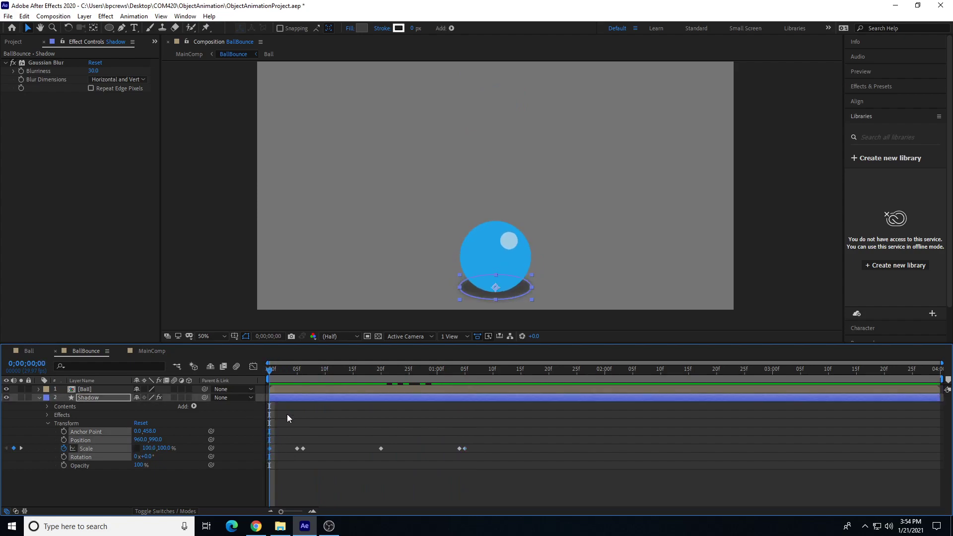
left_click_drag(478, 370, 495, 375)
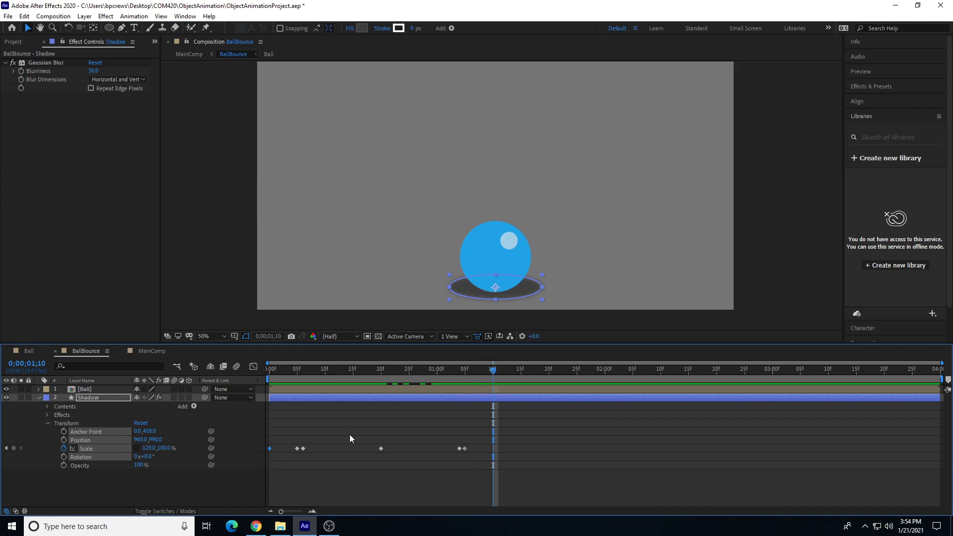
left_click_drag(278, 433, 261, 463)
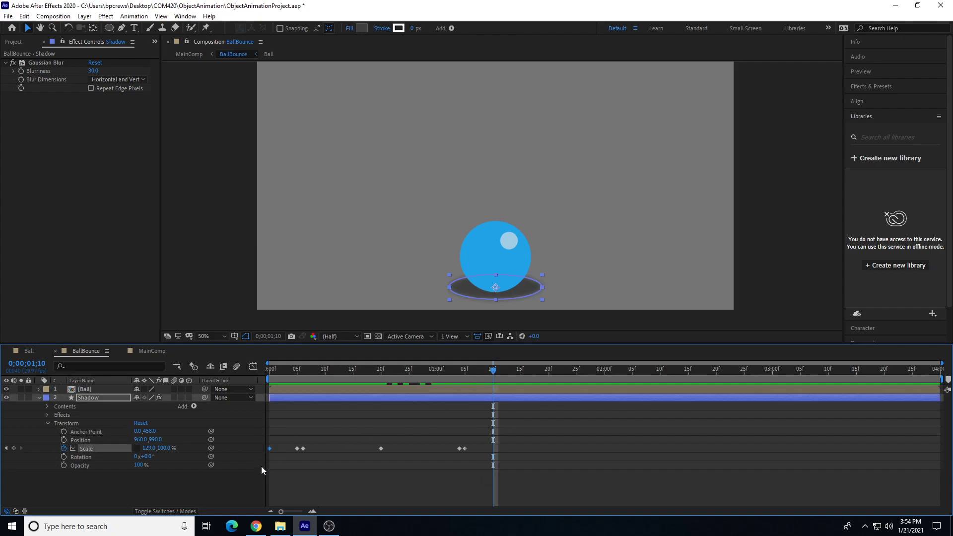
key("ctrl+v")
Preview the BallBounce animation from the first frame to check the shadow's scaling against the ball's bounce.
left_click_drag(341, 370, 243, 362)
left_click(342, 281)
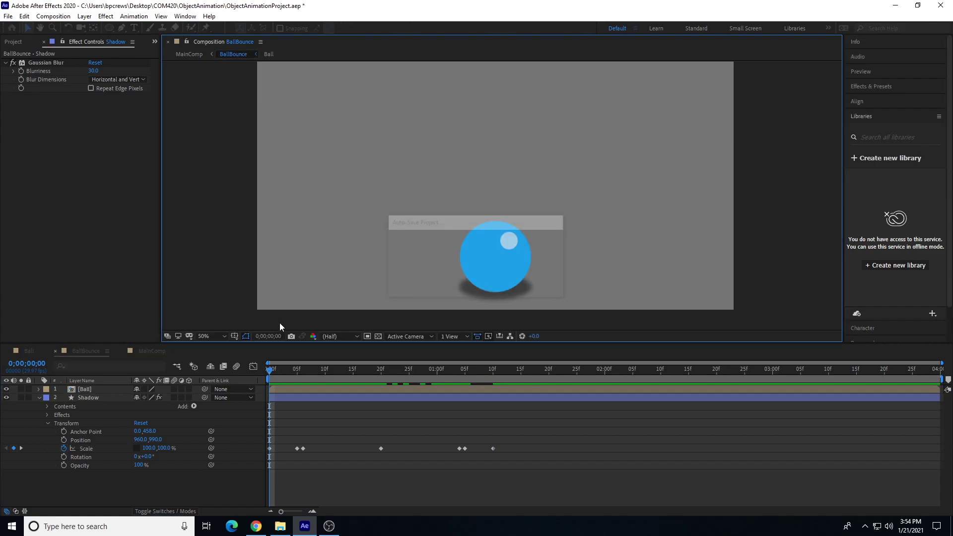
key("space")
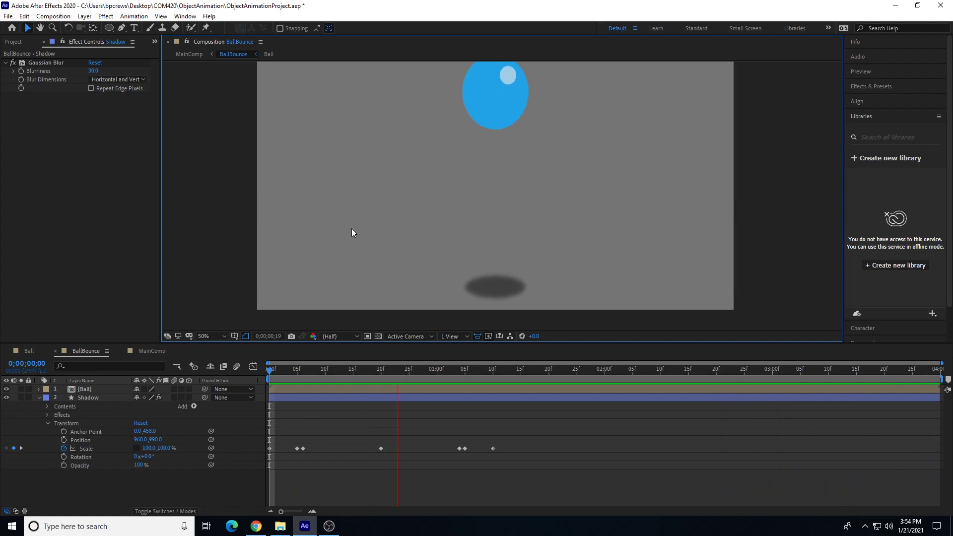
key("h")
left_click_drag(559, 155, 550, 179)
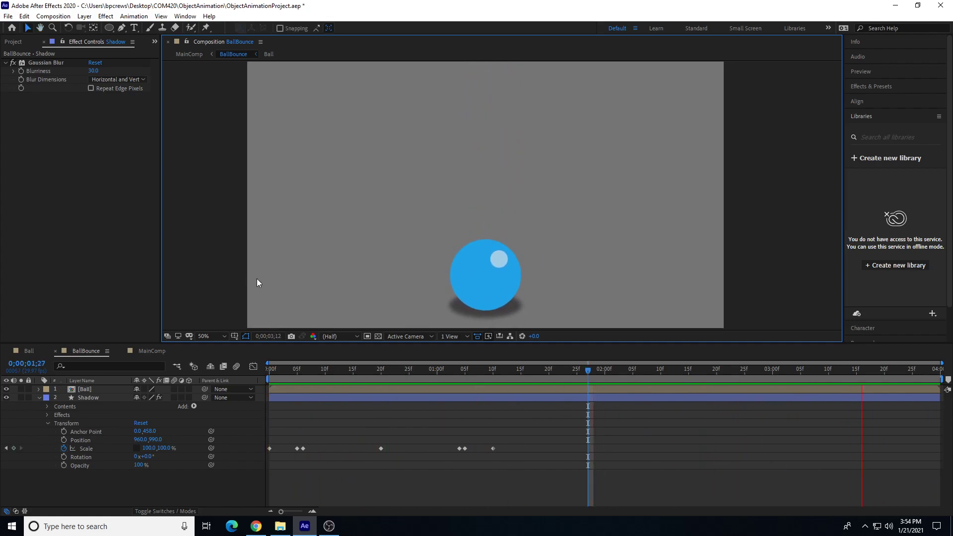
key("space")
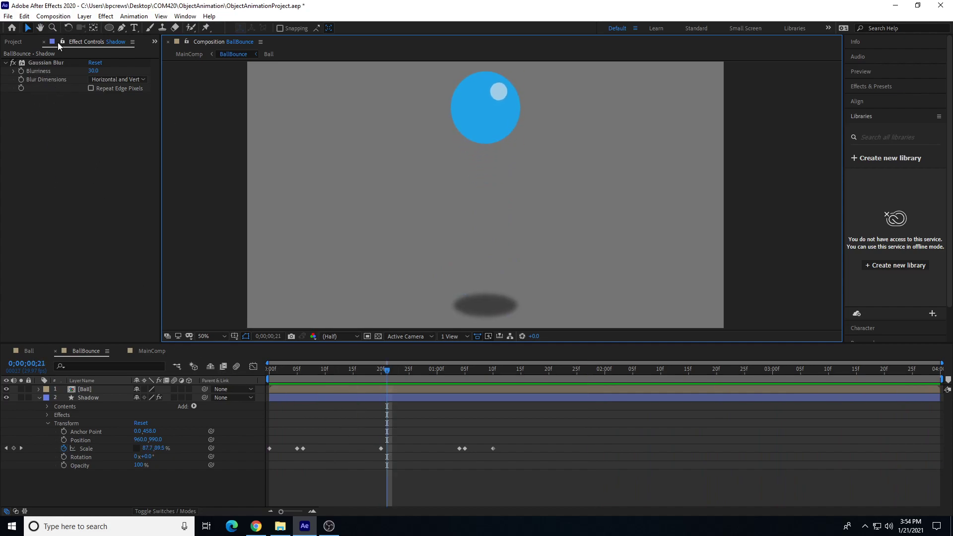
Open the MainComp composition and preview the three bouncing balls with their shadows from the first frame.
left_click(14, 42)
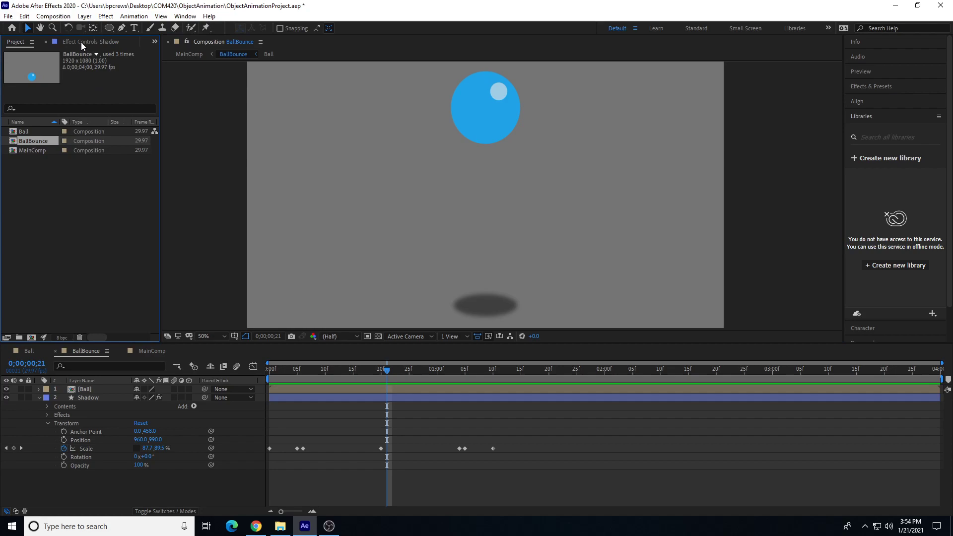
left_click(81, 42)
left_click(14, 43)
left_click(77, 44)
left_click(11, 43)
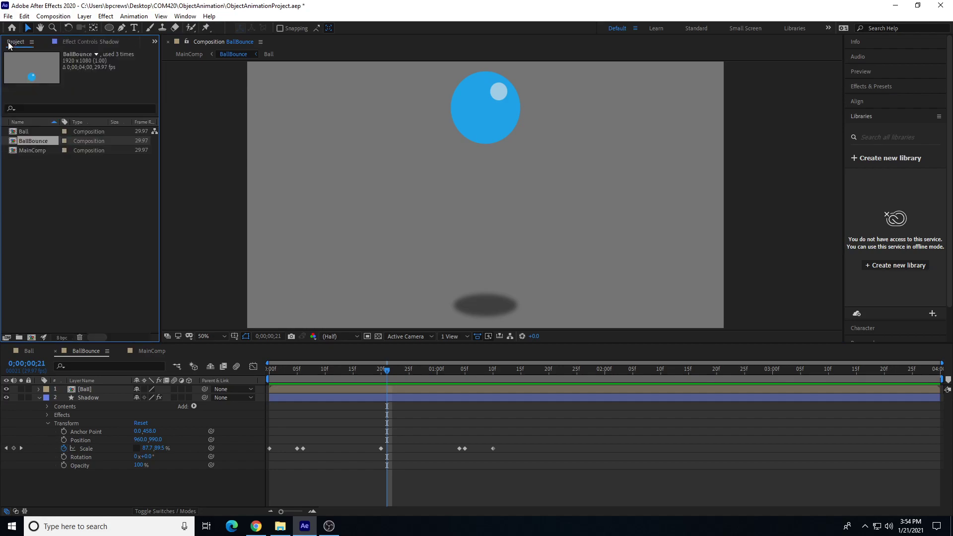
double_click(29, 149)
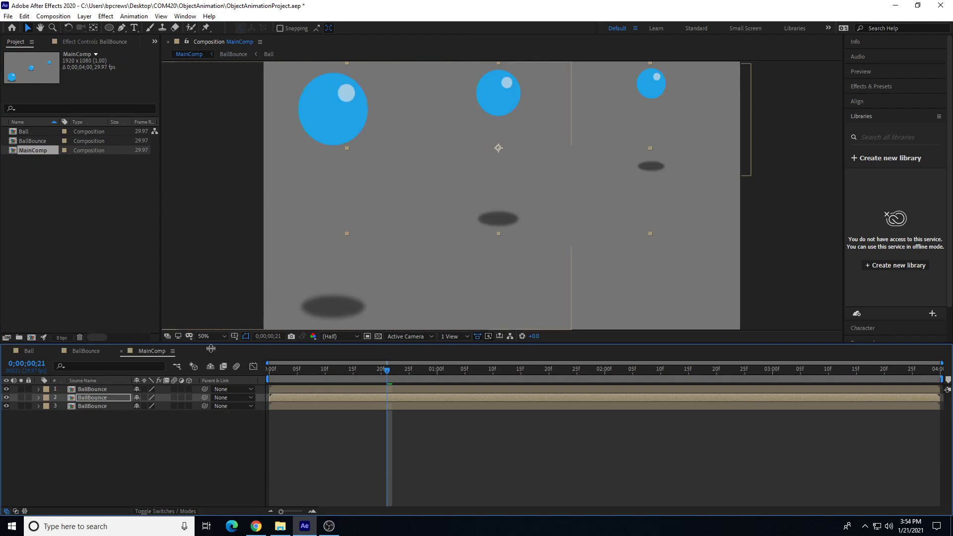
left_click_drag(286, 370, 267, 371)
key("space")
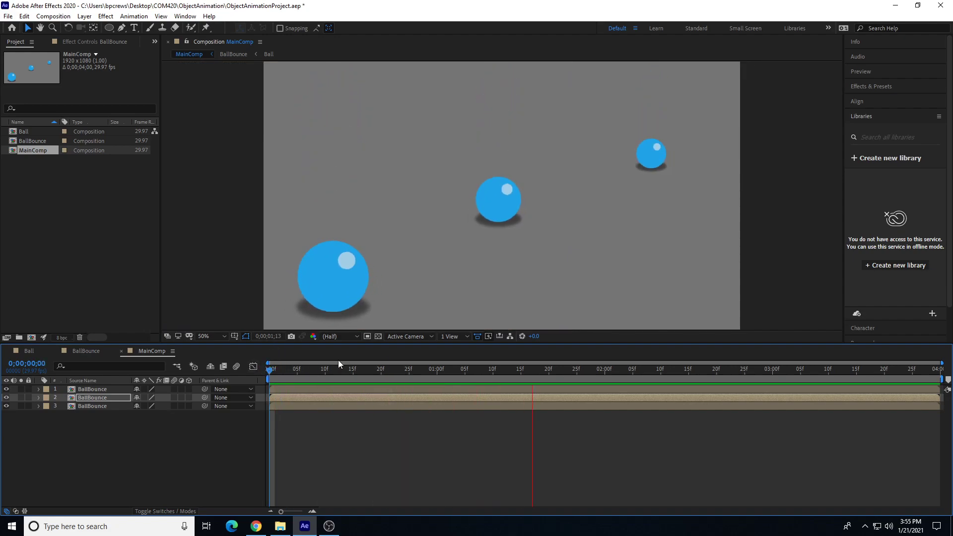